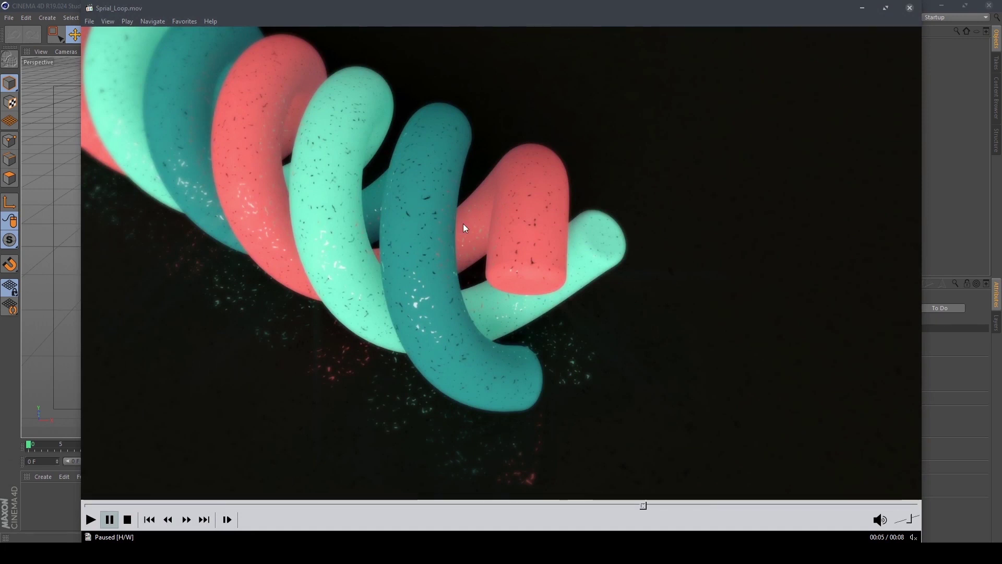
- Play and pause the Sprial_Loop.mov preview, then minimize the player to reveal the empty scene
key(space)
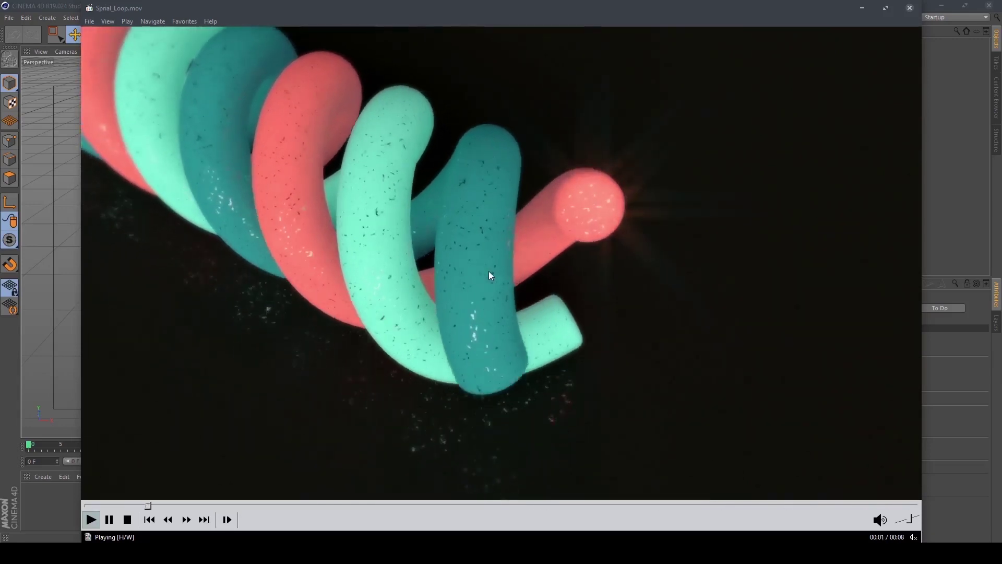
key(space)
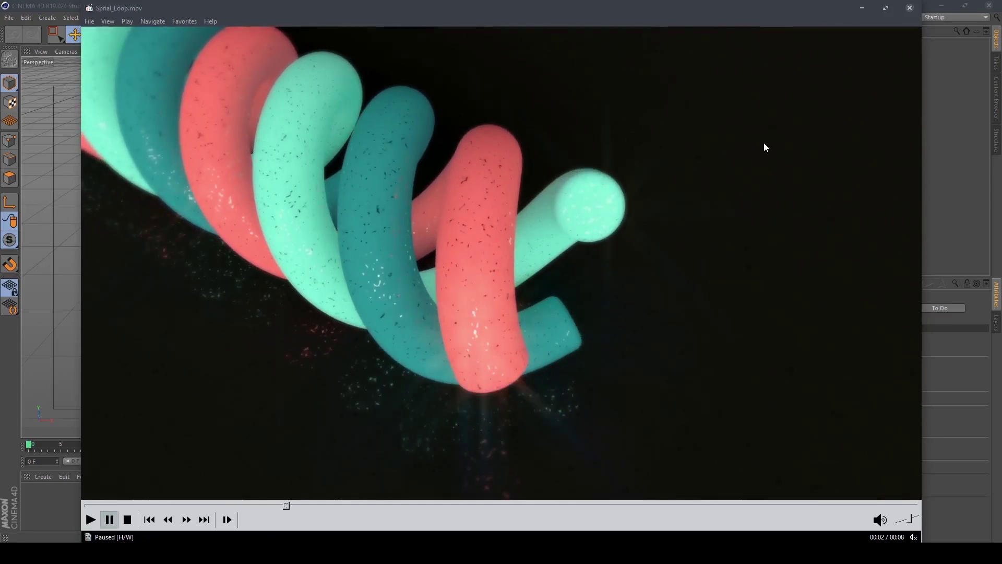
click(862, 10)
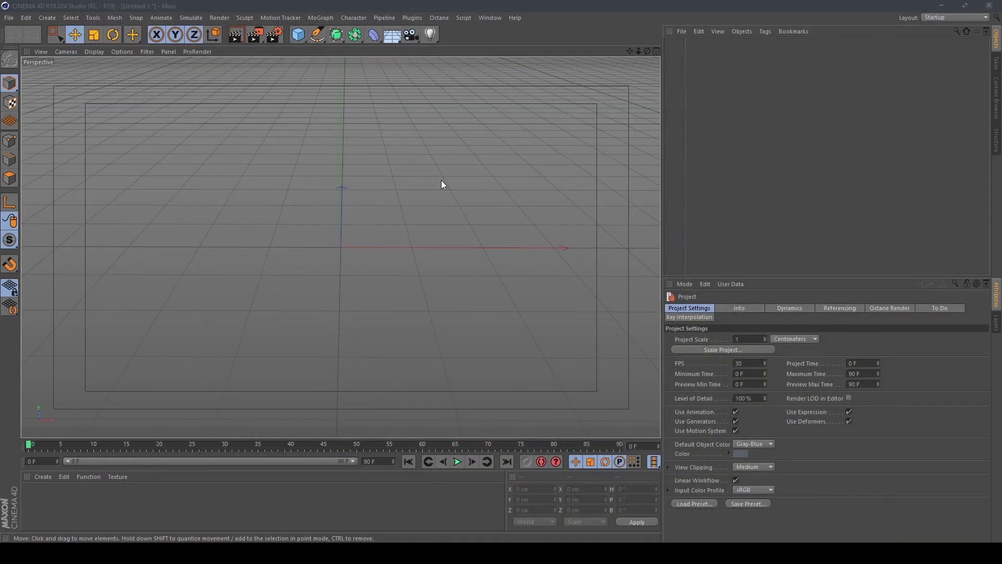
key(alt+Tab)
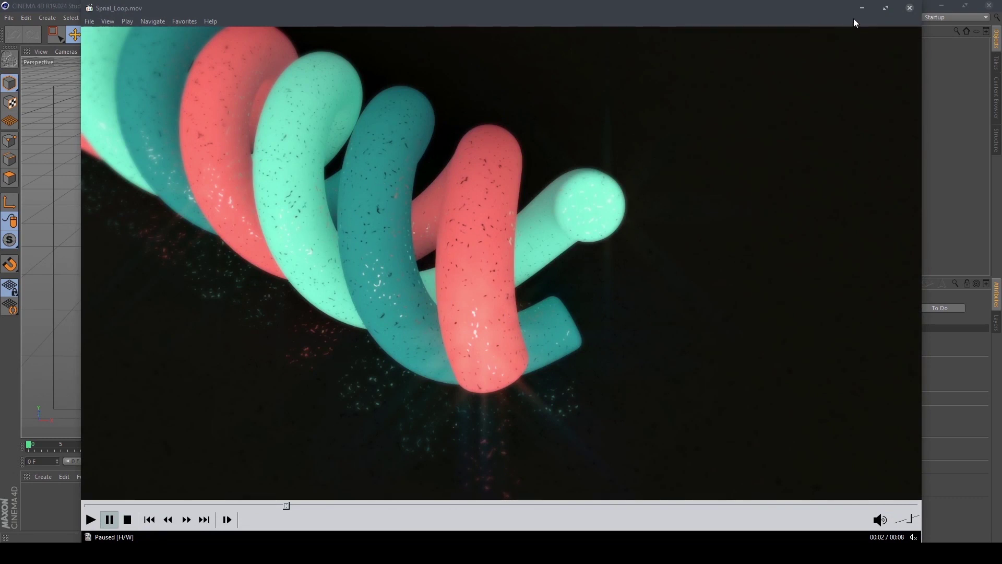
click(862, 8)
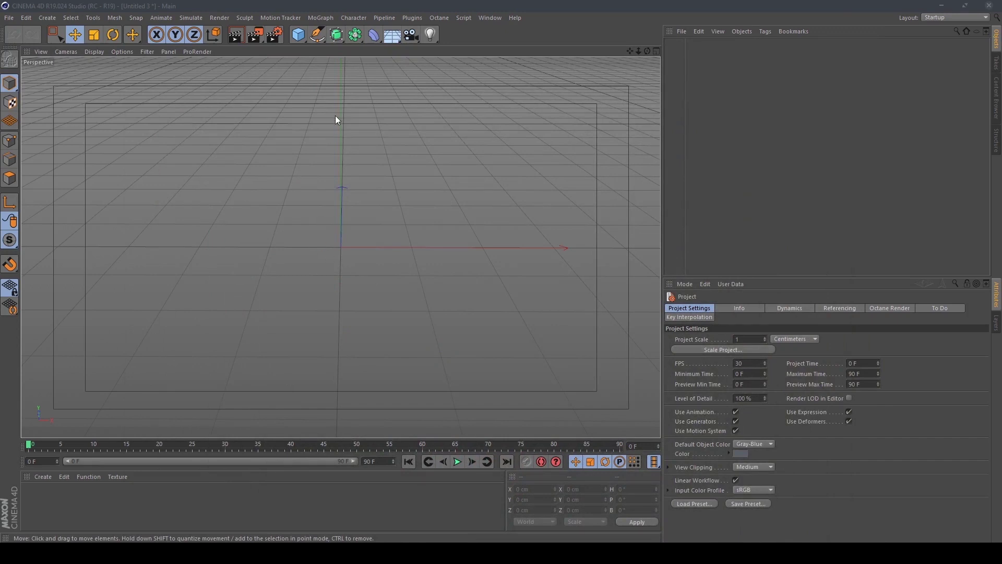
- Add a Helix spline and orbit the view to see it side-on
click(314, 36)
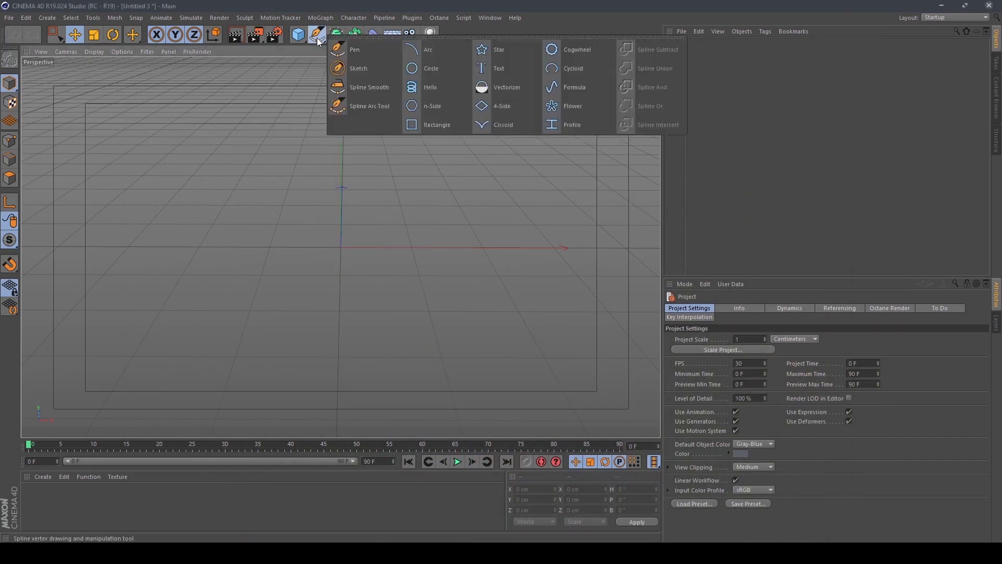
click(418, 86)
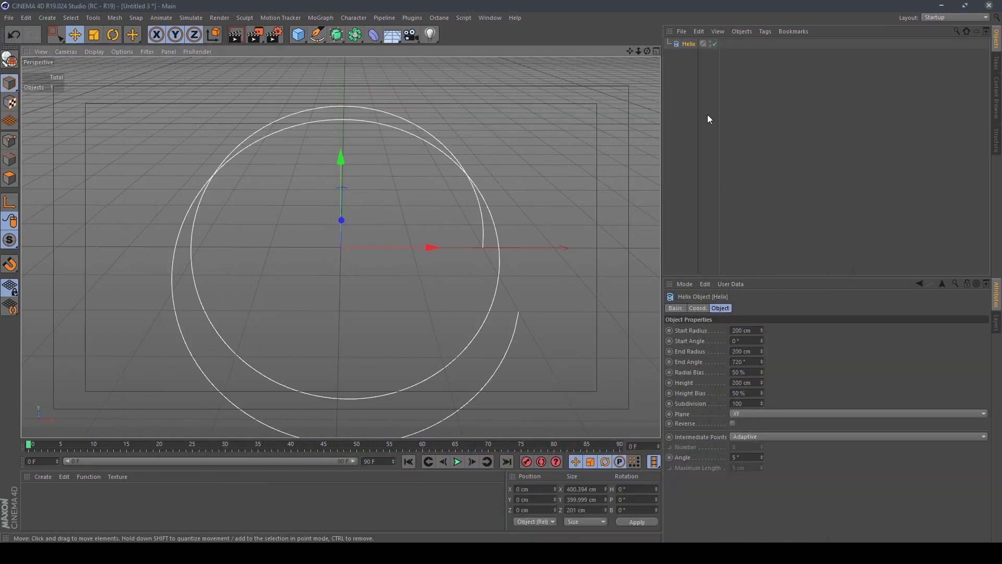
drag(647, 51, 522, 63)
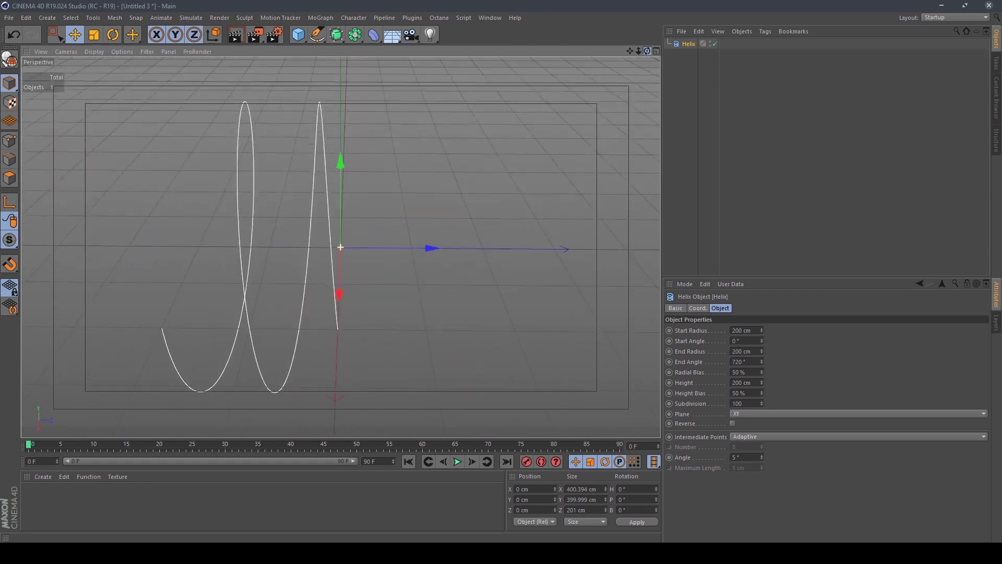
drag(647, 51, 634, 54)
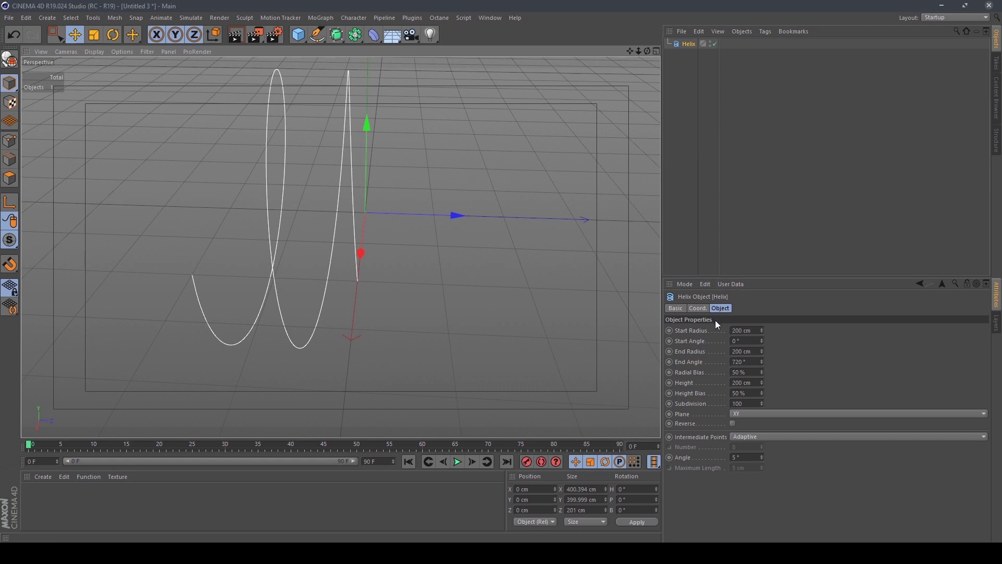
- Set the helix Start Radius and End Radius both to 50 cm
click(756, 330)
text(50)
key(Return)
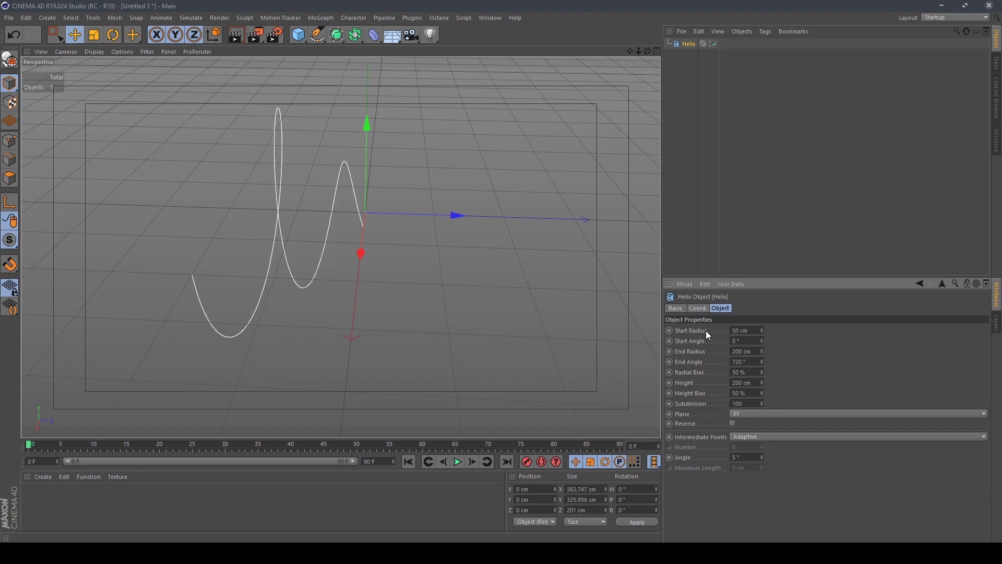
click(754, 351)
text(50)
key(Return)
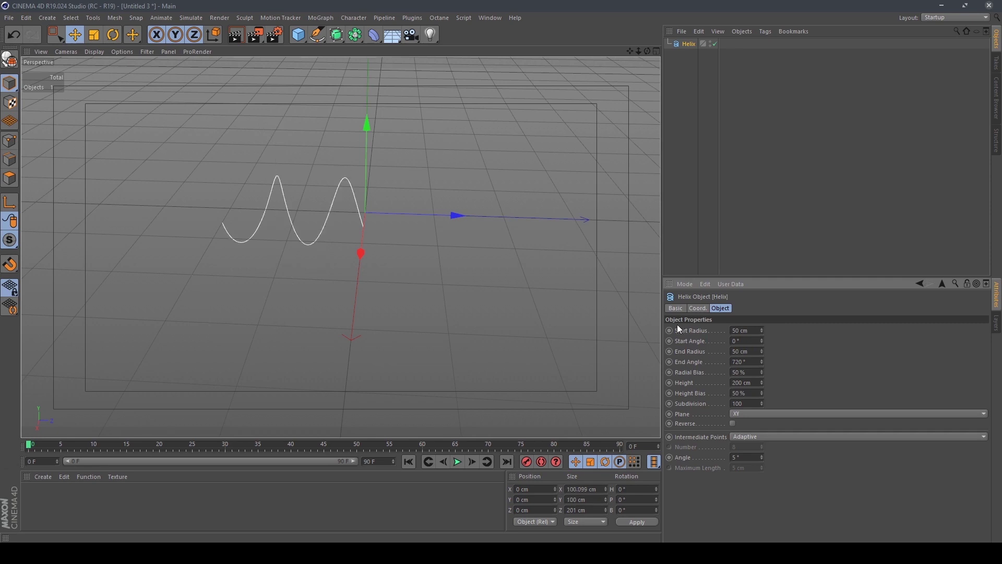
right_drag(630, 51, 630, 52)
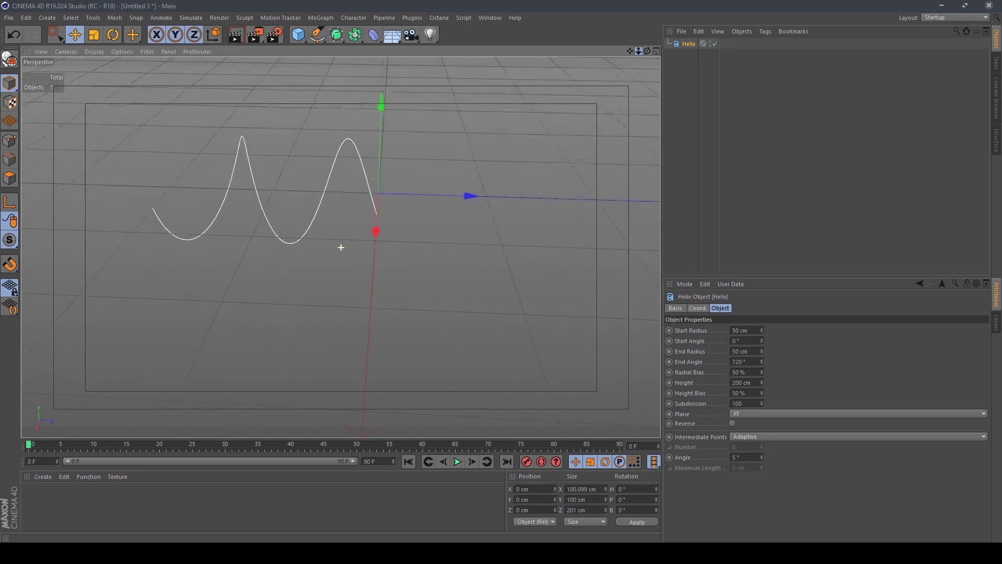
mouse_move(631, 51)
mouse_down()
mouse_move(647, 51)
mouse_move(637, 50)
mouse_up()
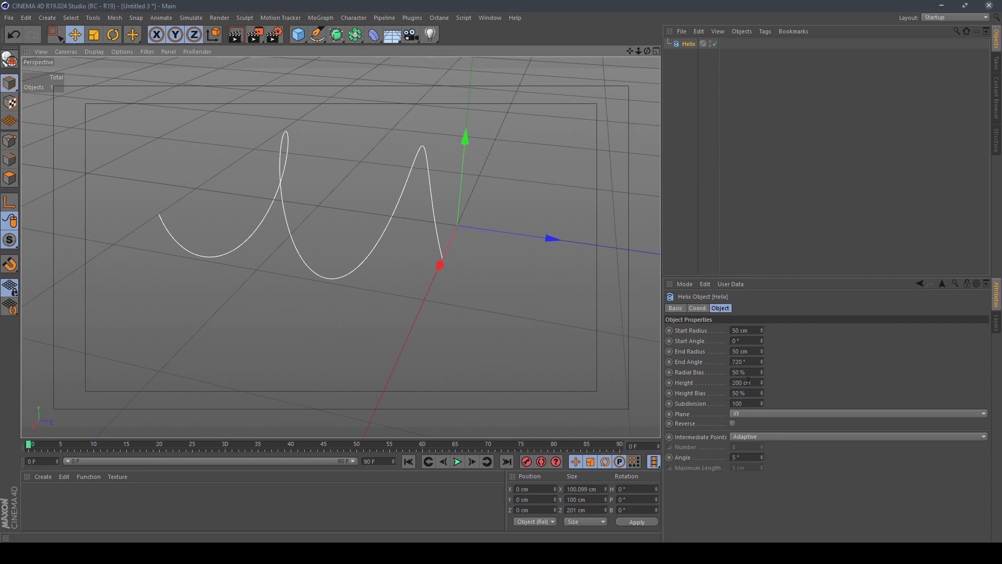
- Set the helix Start Angle to -300°
click(755, 340)
drag(764, 344, 764, 376)
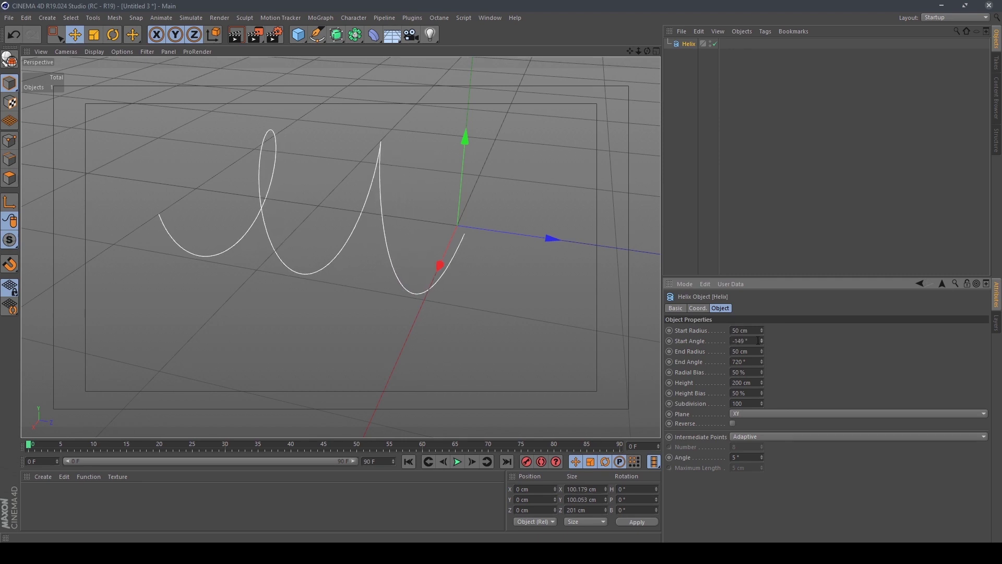
drag(757, 340, 757, 386)
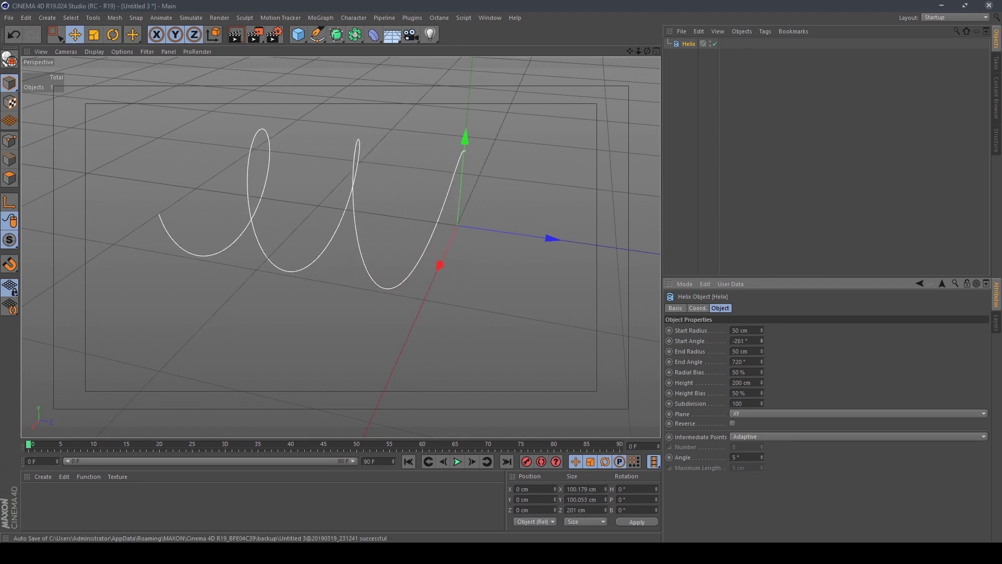
drag(762, 340, 762, 350)
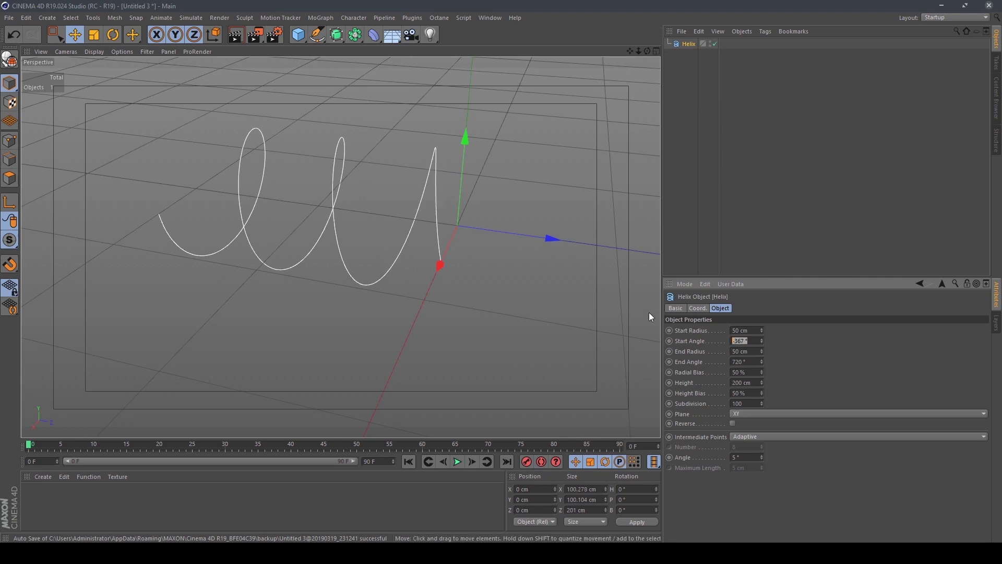
text(-300)
key(Return)
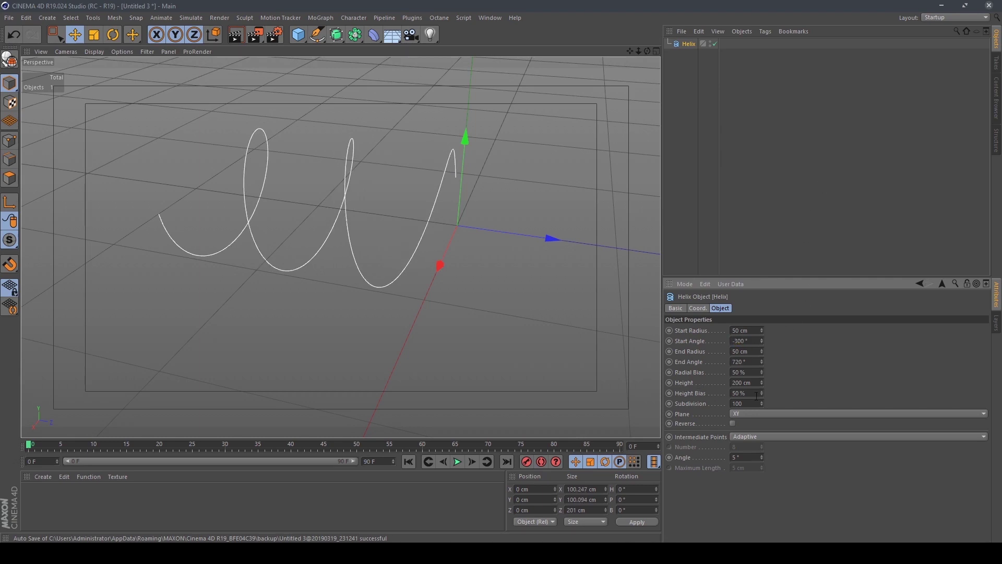
- Raise the helix Height to 500 cm and add a Sweep generator
drag(761, 381, 761, 360)
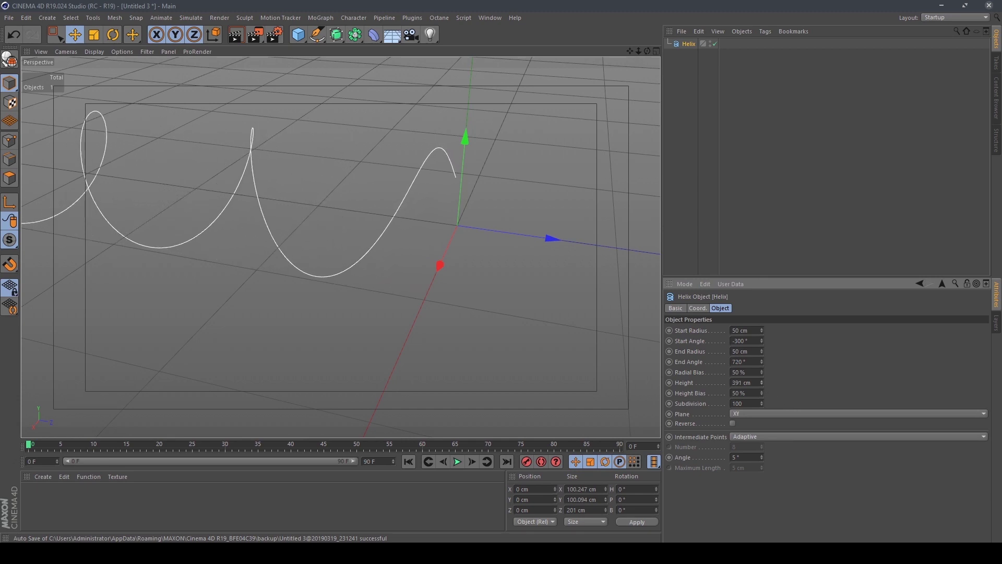
double_click(741, 383)
text(500)
key(Return)
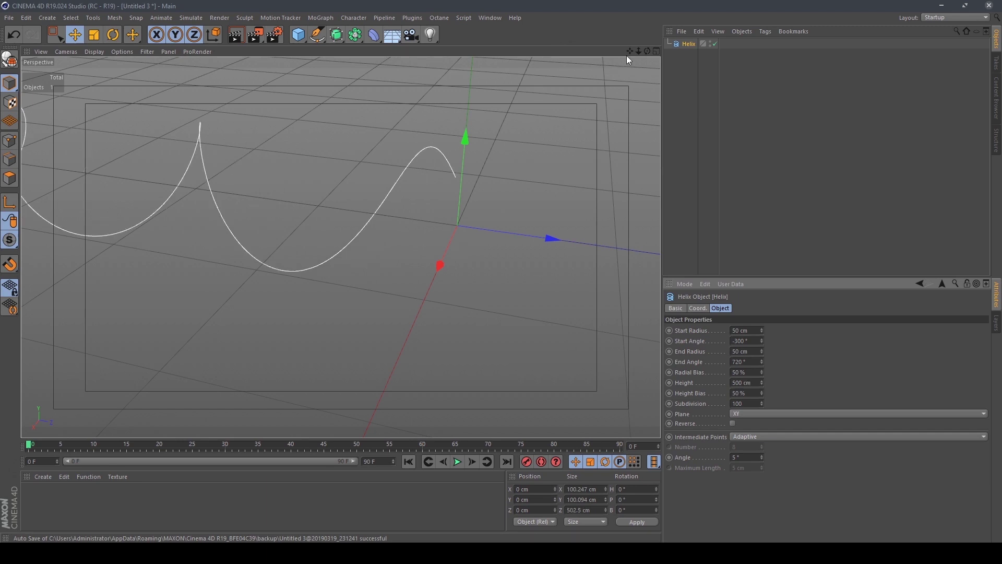
drag(646, 50, 627, 51)
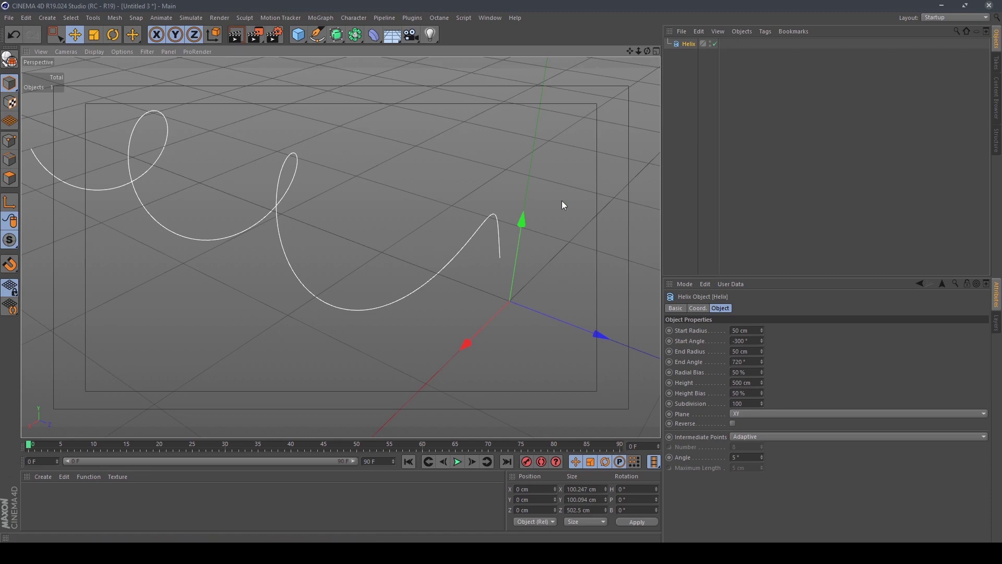
drag(337, 41, 387, 93)
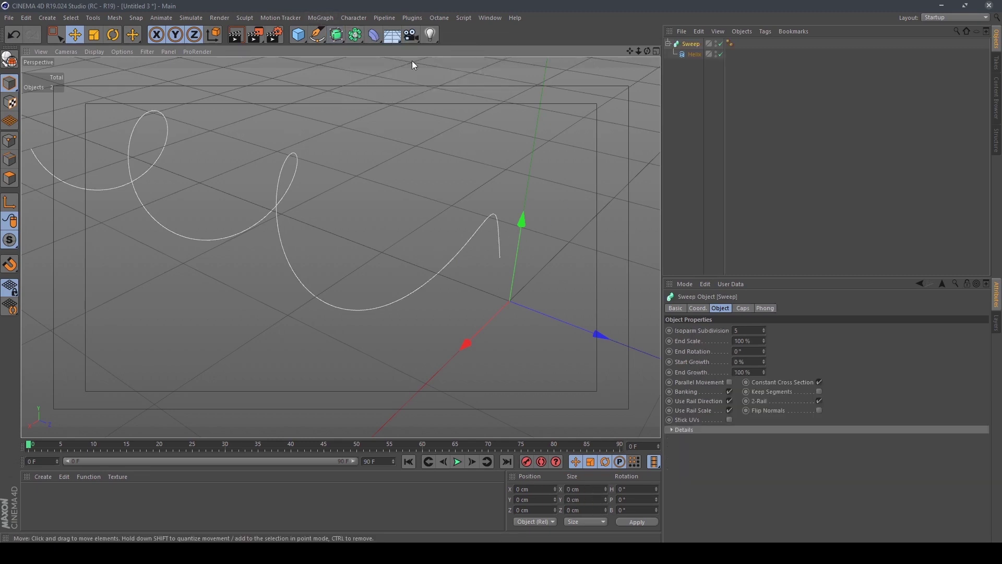
- Add a Circle spline and place it inside the Sweep above the Helix
click(317, 36)
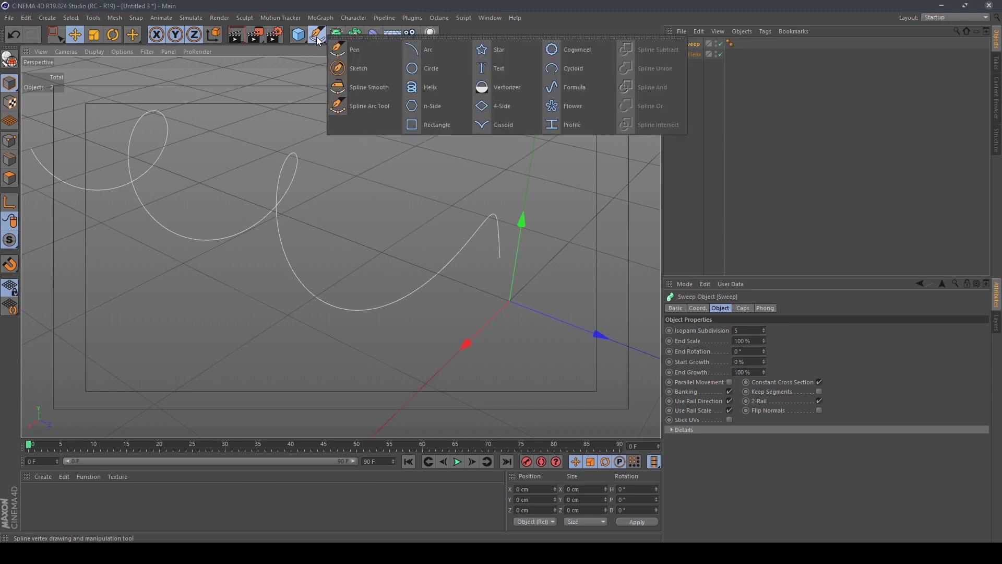
click(418, 69)
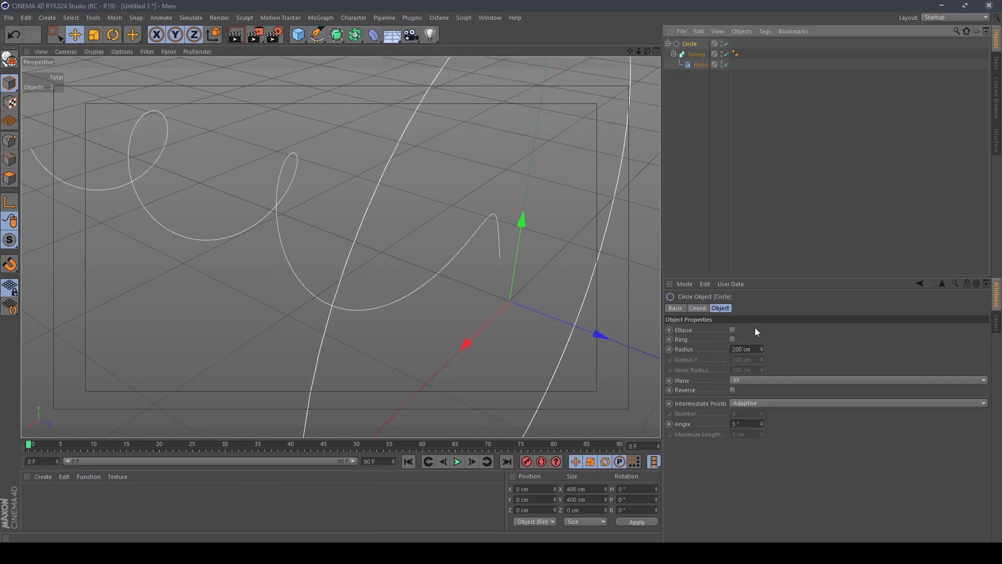
drag(762, 350, 762, 386)
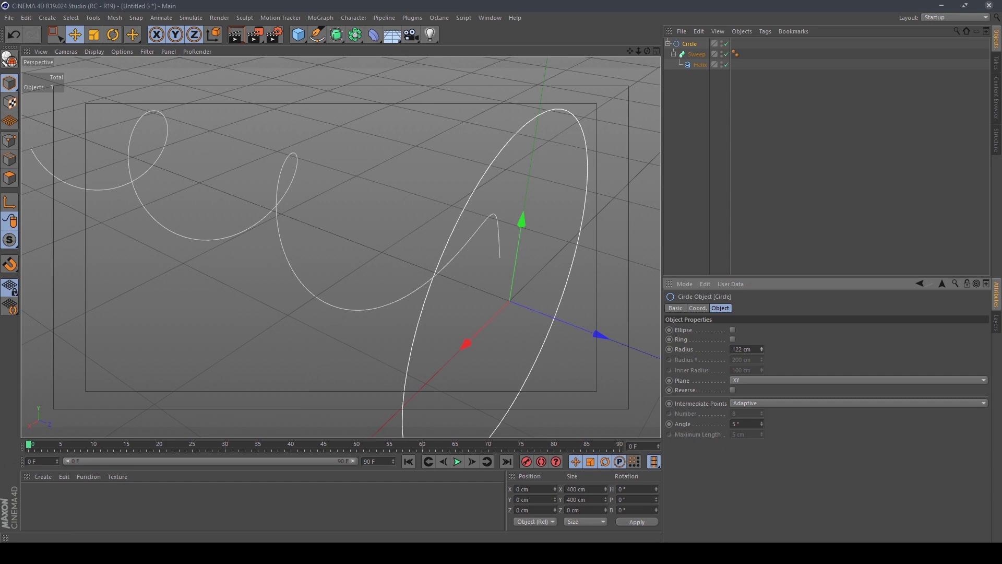
mouse_move(689, 43)
mouse_down()
mouse_move(699, 59)
mouse_move(680, 52)
mouse_up()
click(686, 53)
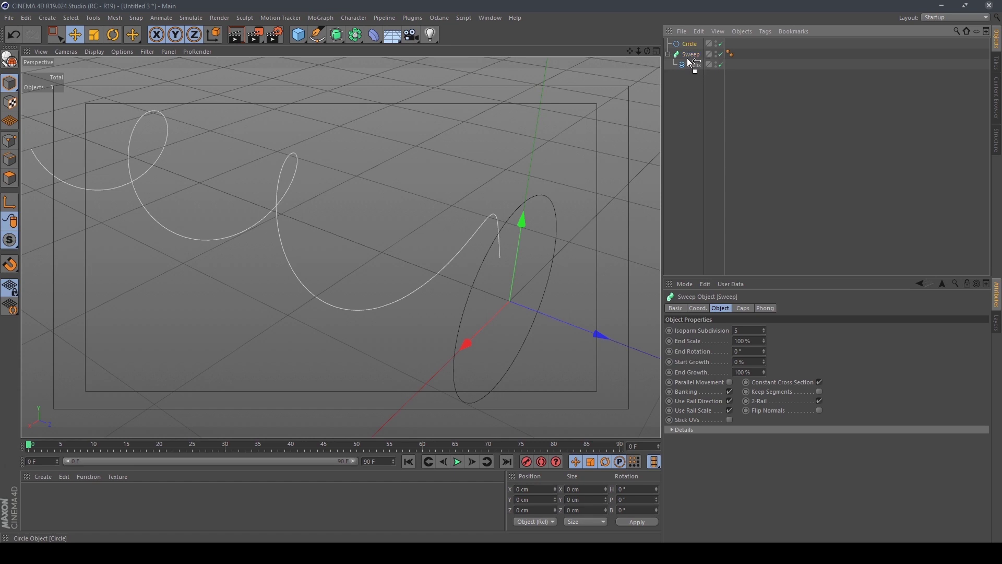
drag(695, 64, 688, 62)
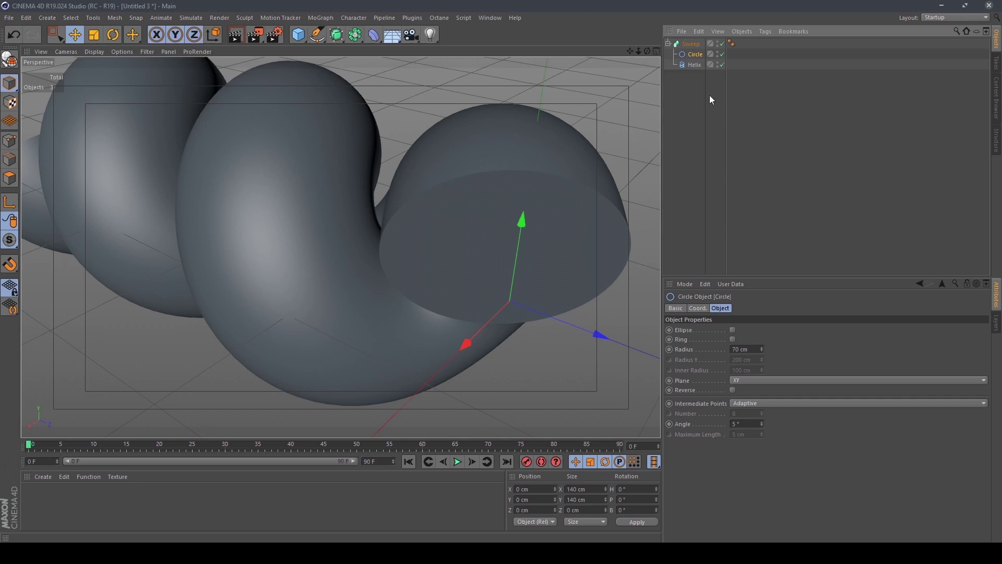
- Thin the tube by setting the circle Radius to 12 cm
mouse_move(761, 350)
mouse_down()
mouse_move(731, 349)
mouse_move(758, 349)
mouse_up()
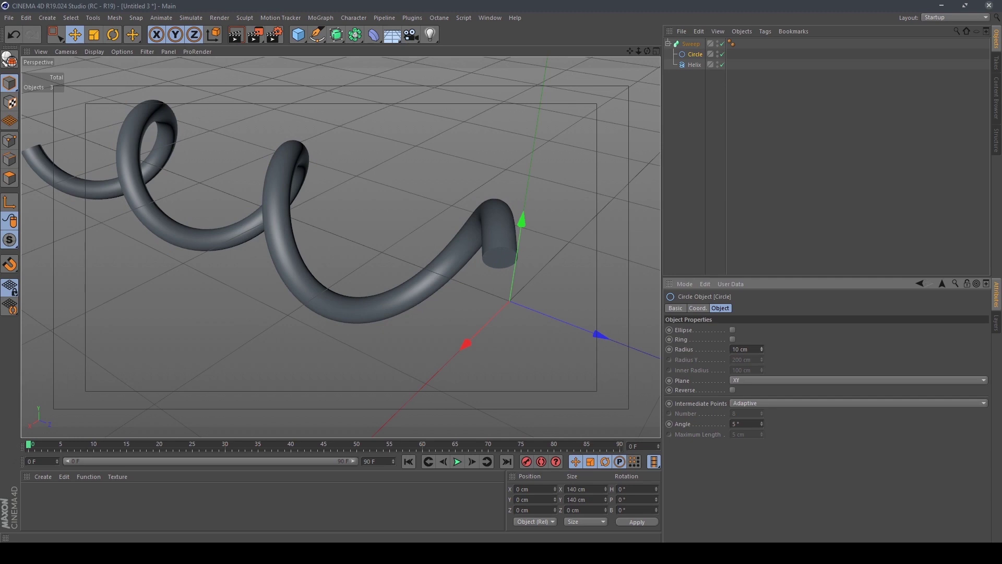
text(12)
key(Return)
scroll(375, 213, up, 2)
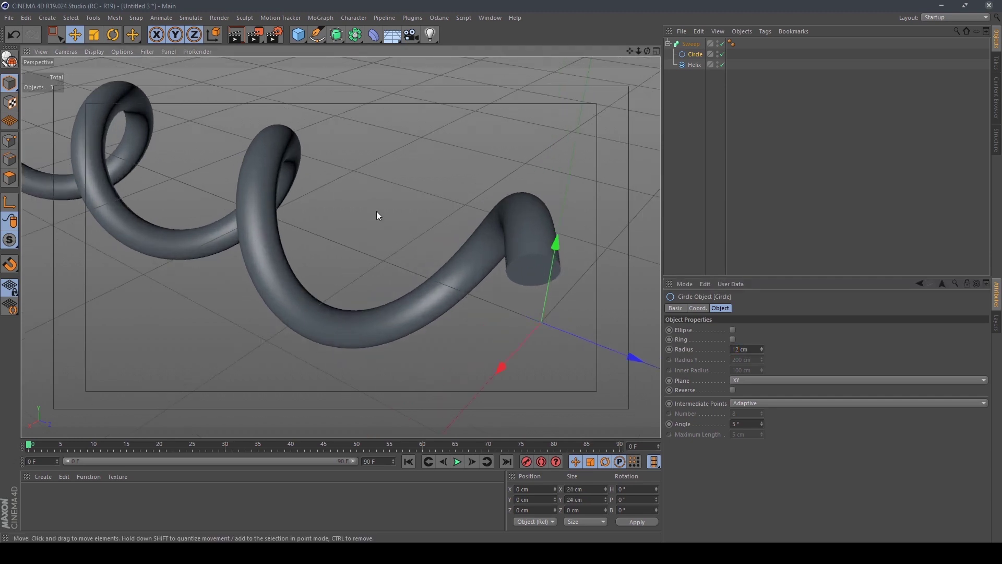
- Give the Sweep Fillet Caps at start and end with 5 steps
click(668, 44)
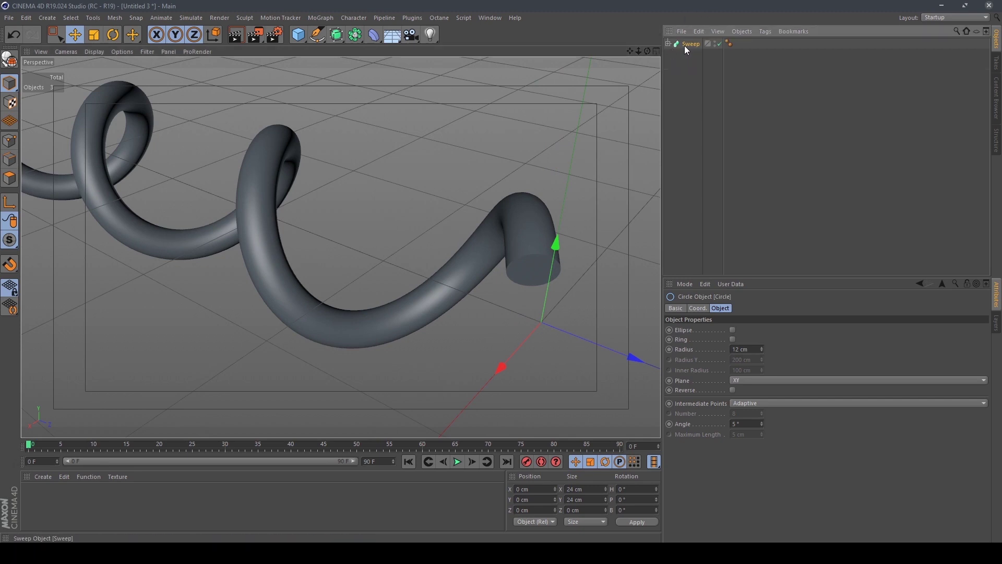
click(747, 309)
click(778, 330)
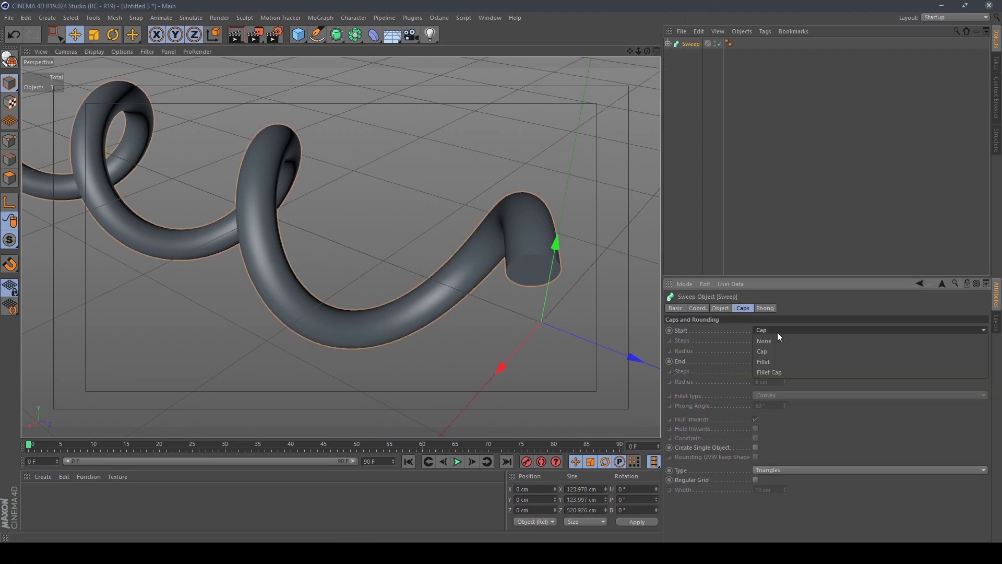
click(782, 368)
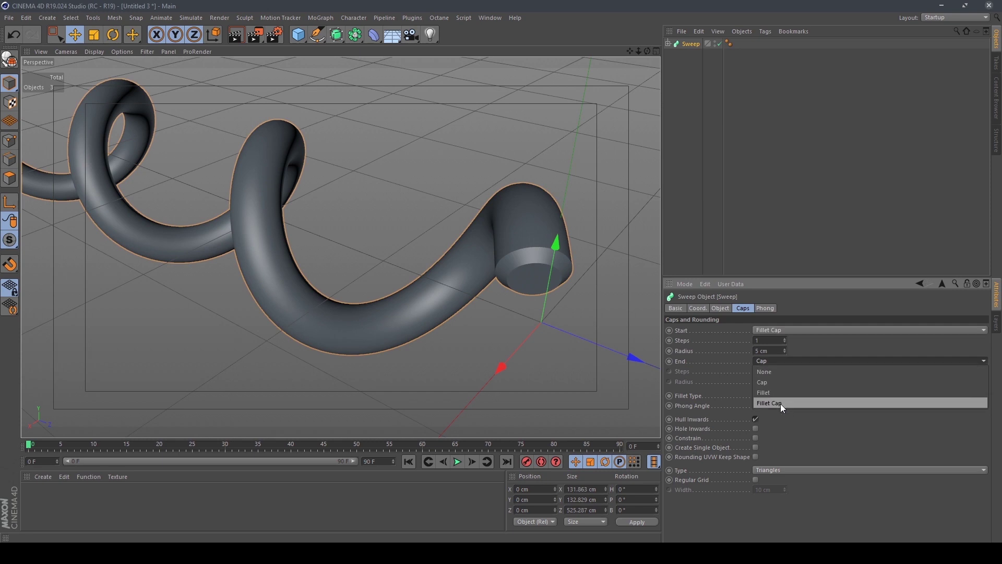
click(781, 403)
click(769, 341)
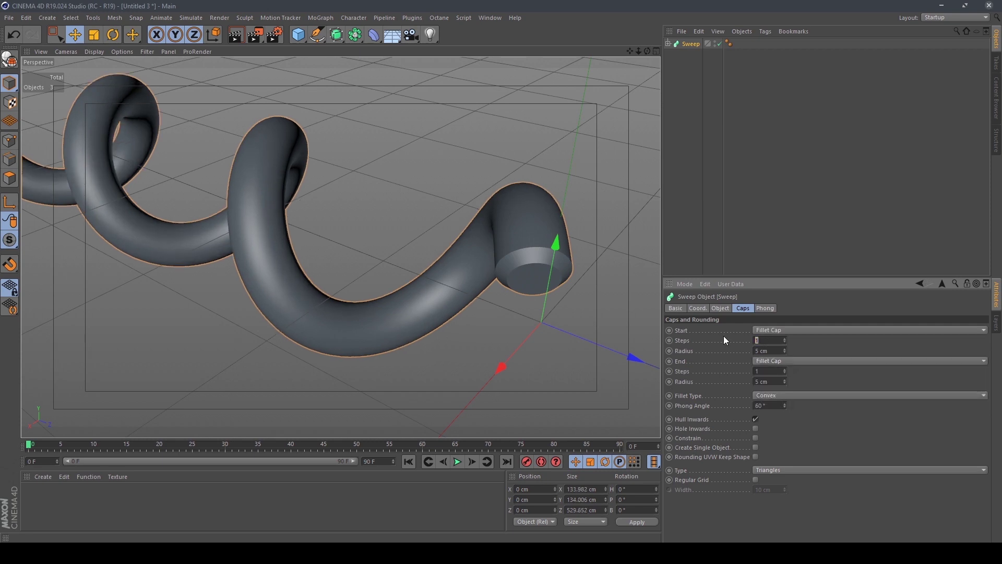
text(5)
key(Tab)
text(5)
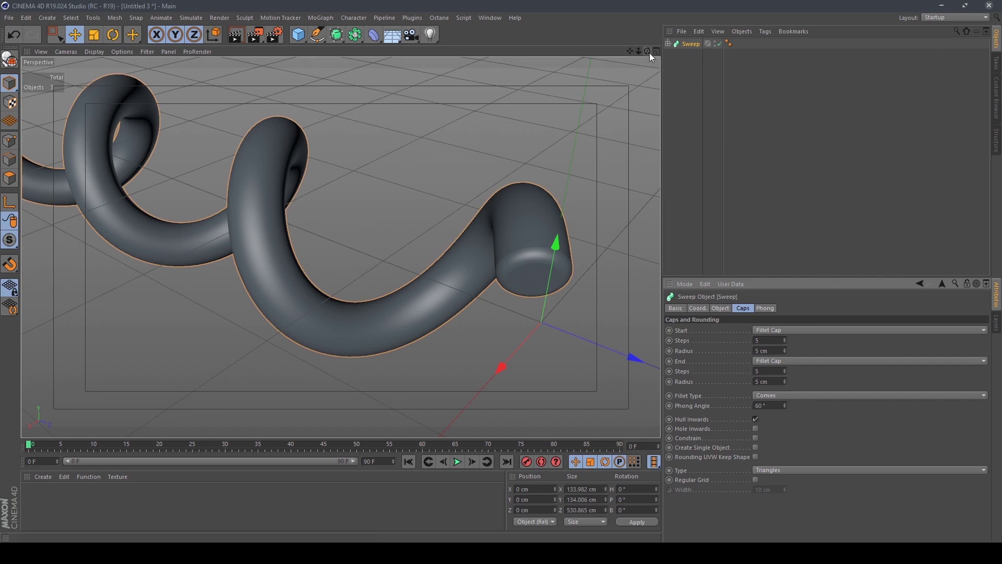
- Orbit to inspect the rounded ends, then reselect the Sweep and show its coordinates
mouse_move(647, 50)
mouse_down()
mouse_move(637, 52)
mouse_move(587, 225)
mouse_up()
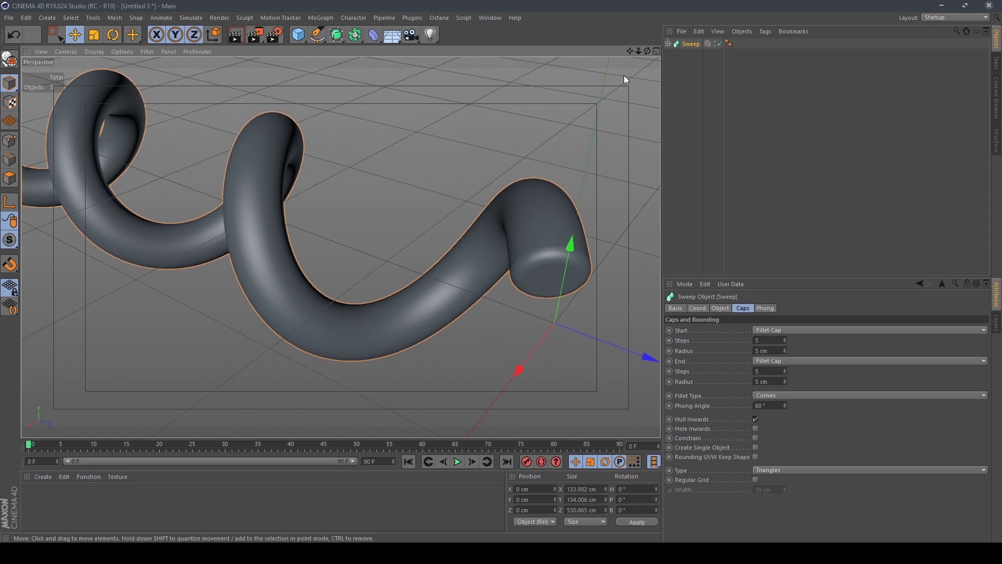
drag(630, 51, 630, 49)
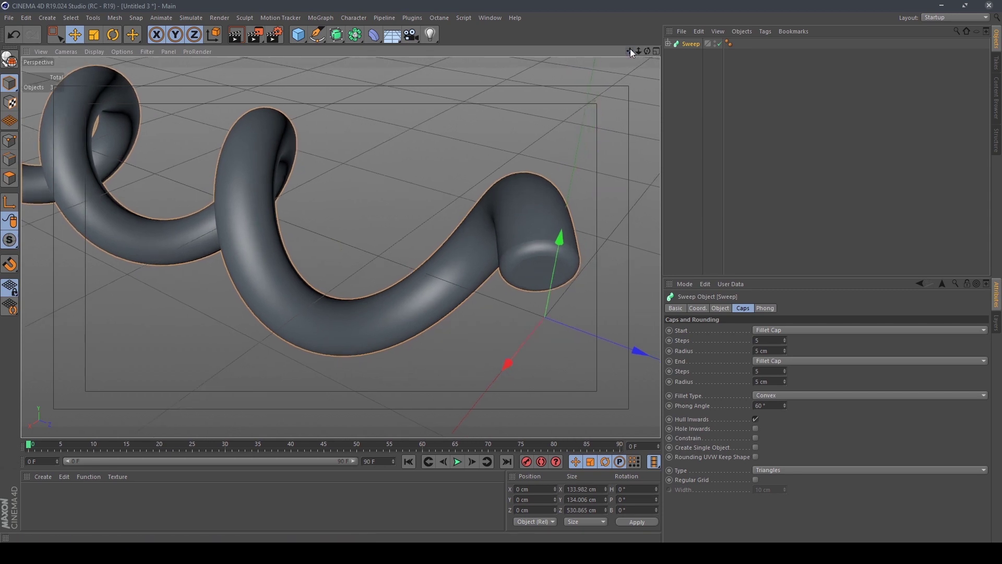
click(687, 49)
click(680, 45)
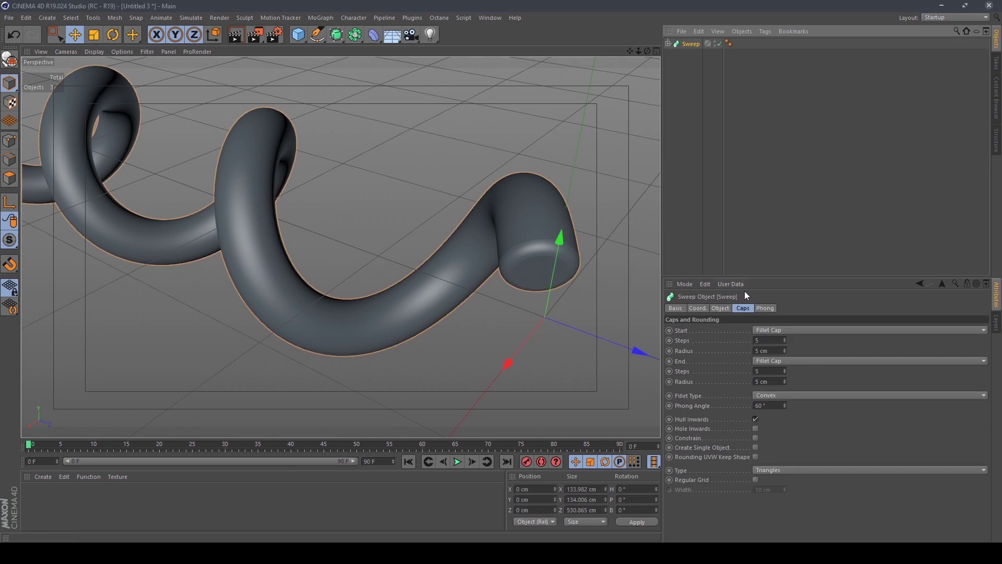
click(720, 309)
click(698, 308)
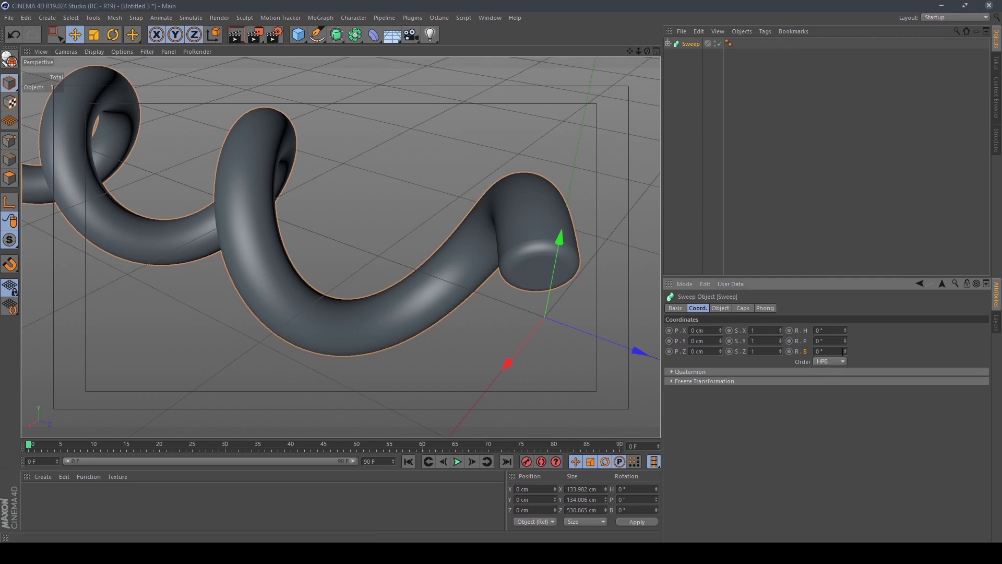
key(ctrl+z)
drag(847, 354, 847, 292)
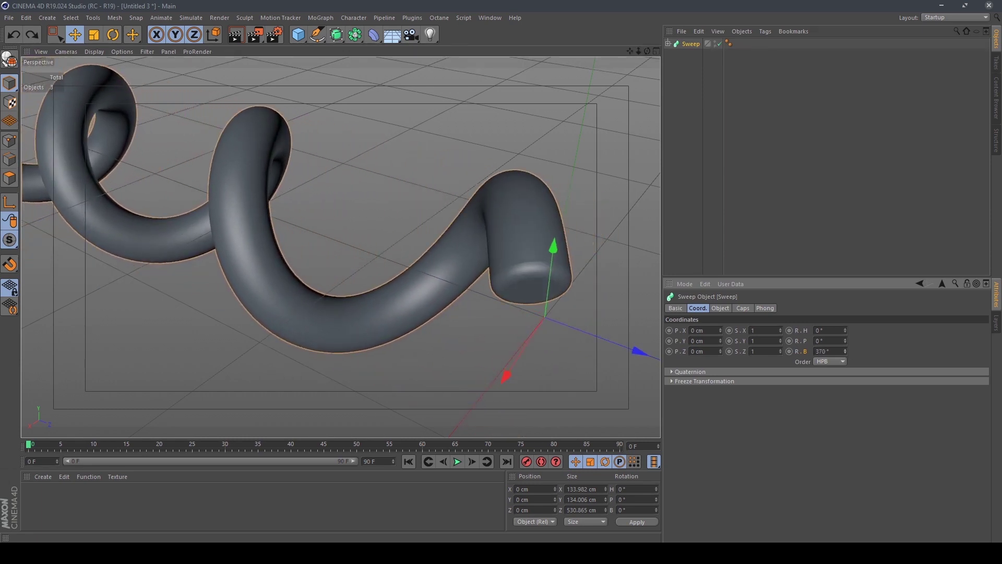
drag(846, 351, 566, 464)
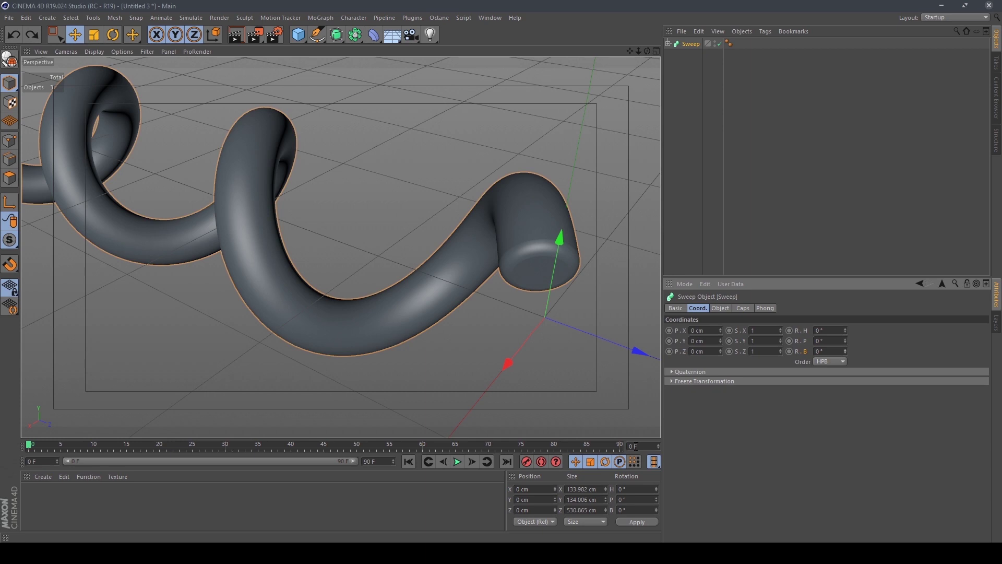
key(ctrl+d)
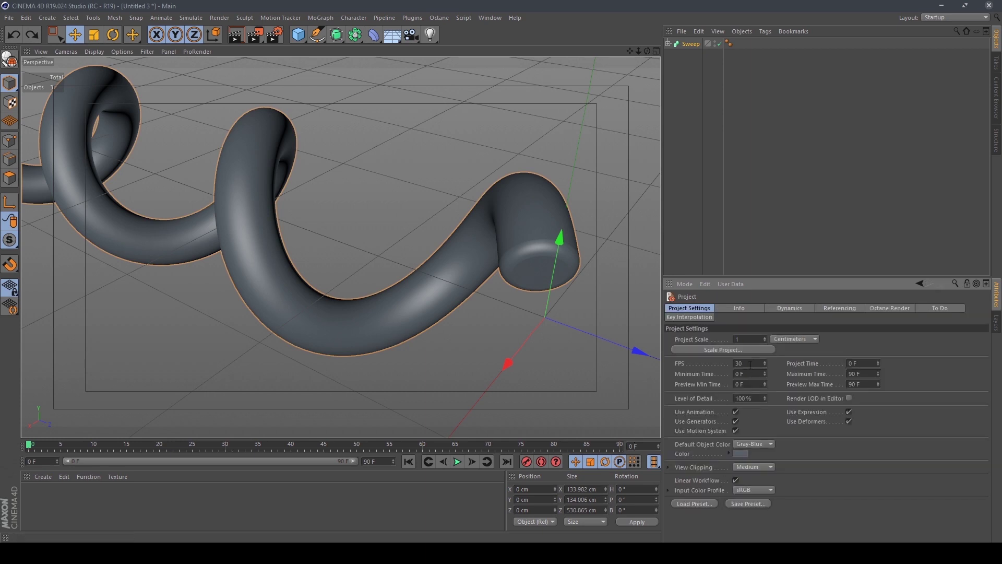
- Set the project FPS and the render Frame Rate to 25
text(25)
key(Return)
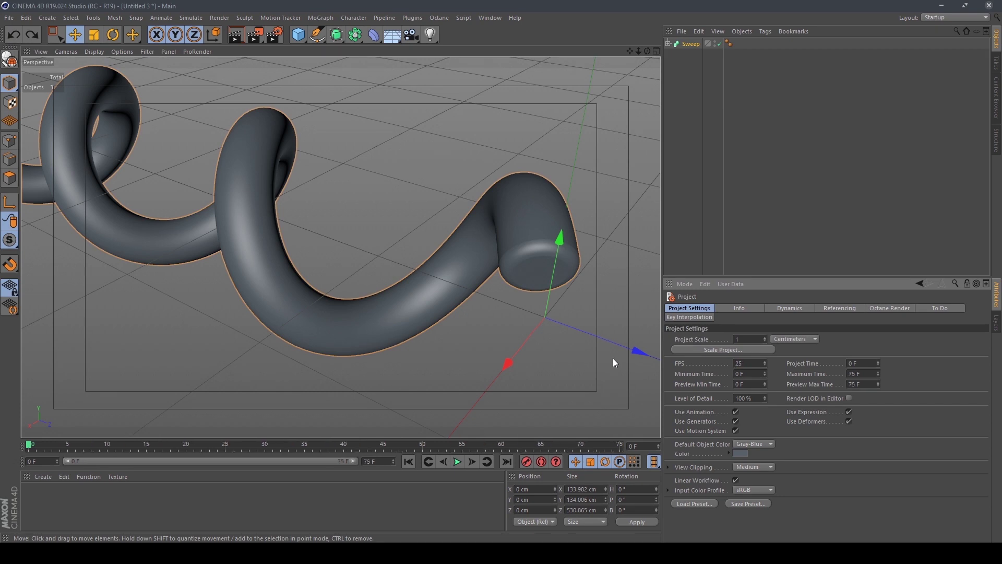
click(275, 35)
double_click(247, 146)
text(25)
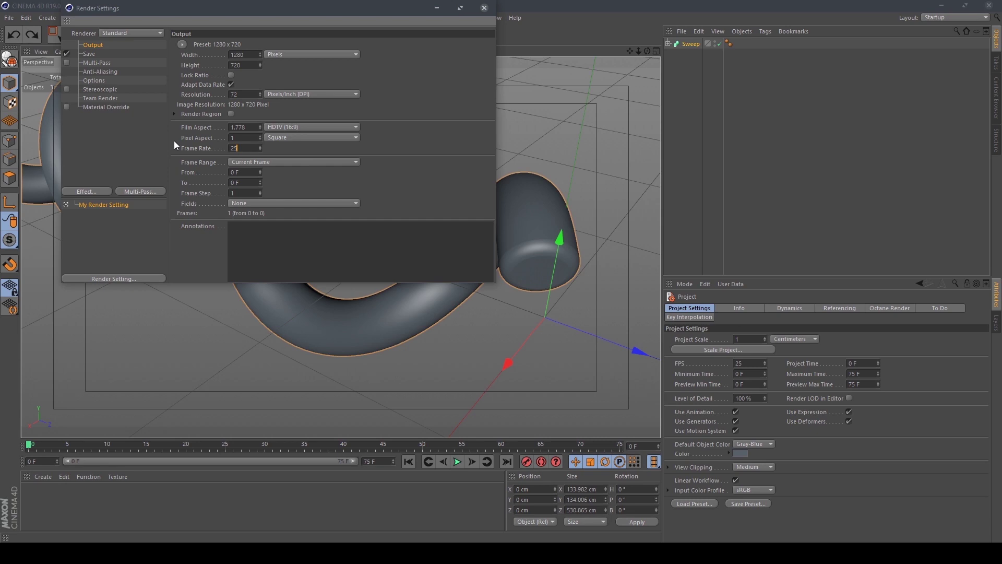
click(484, 8)
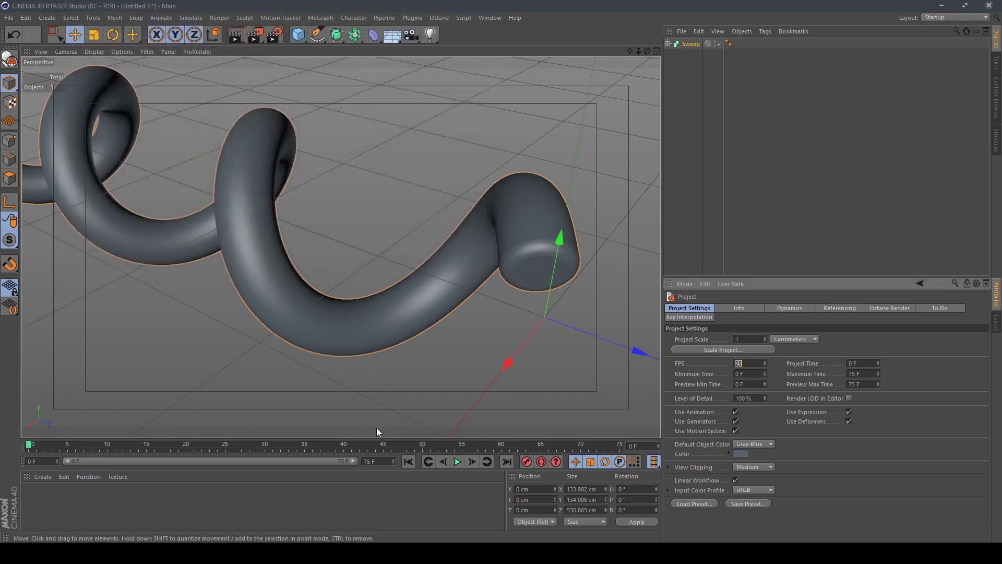
- Extend the animation end frame and preview range to 100 F
double_click(372, 462)
text(100)
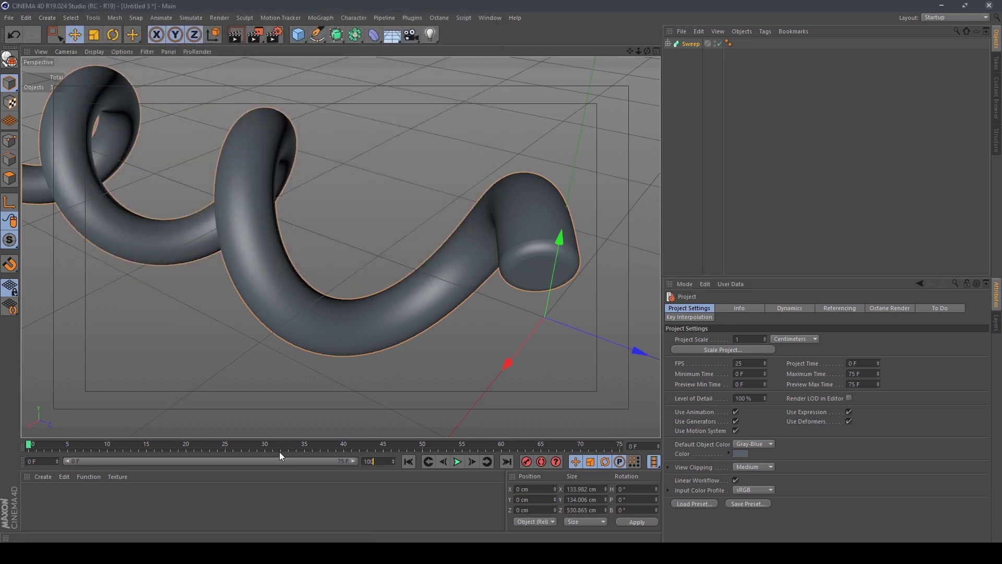
key(Return)
drag(286, 461, 377, 468)
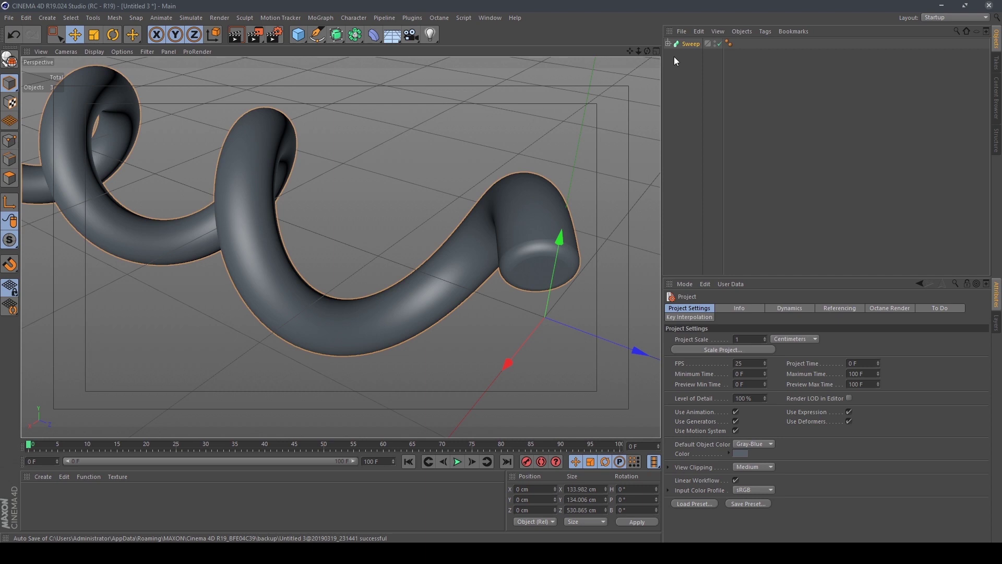
double_click(690, 45)
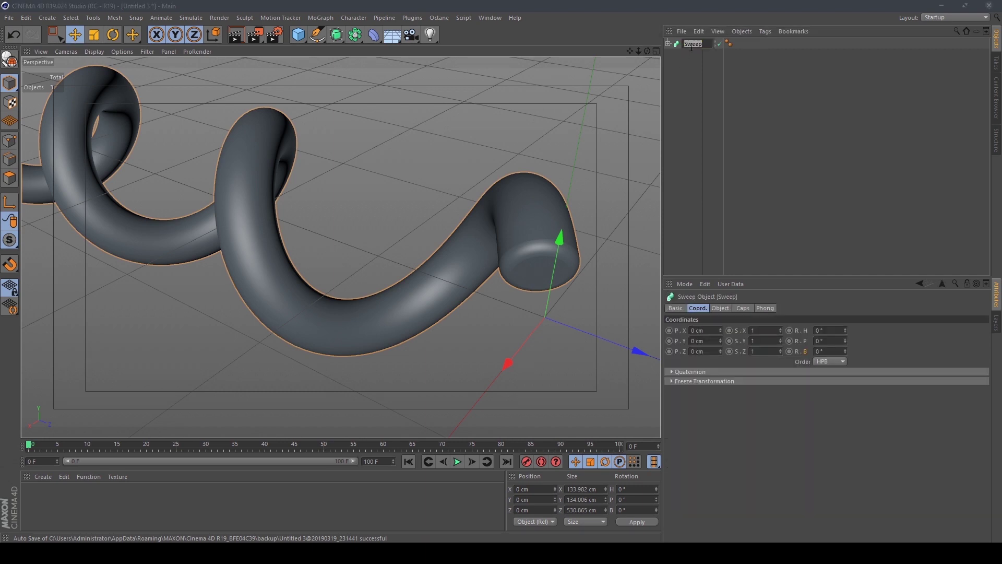
- Rename the Sweep to 1 and keyframe its bank rotation at 0° on frame 0
key(BackSpace)
text(1)
key(Return)
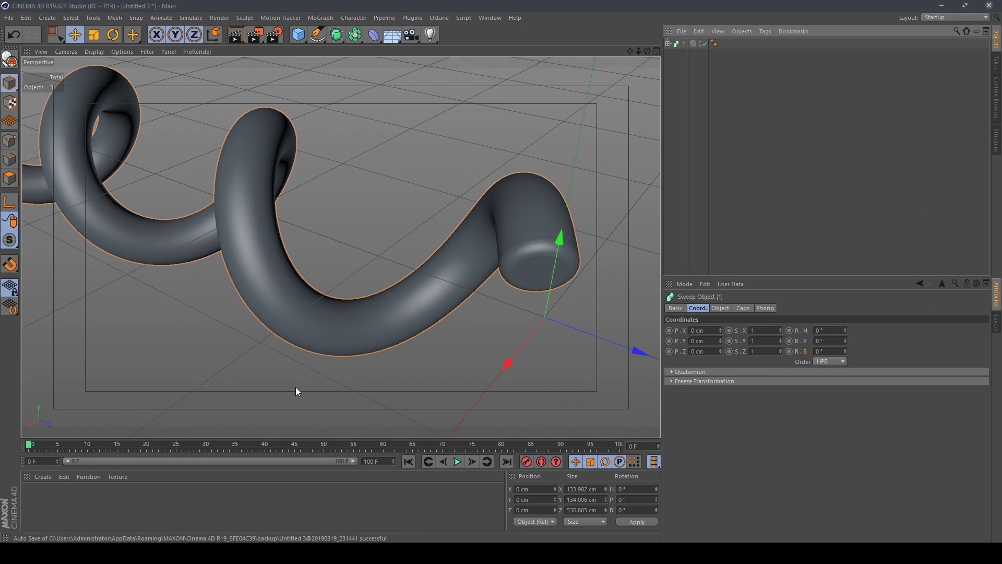
click(789, 352)
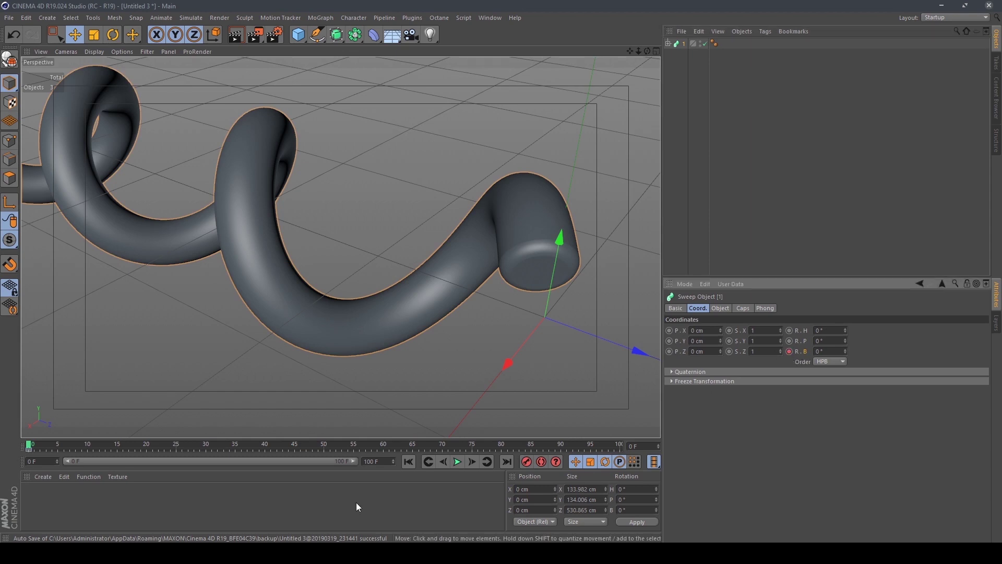
- Keyframe a 360° bank rotation on frame 100 and play back the spin
click(508, 462)
click(820, 351)
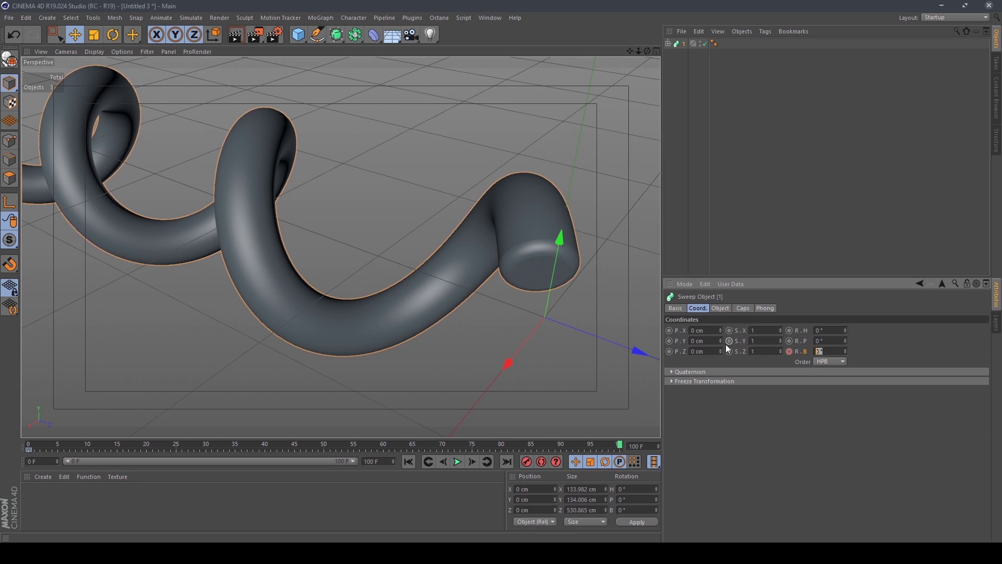
text(360)
key(Return)
click(789, 352)
click(459, 462)
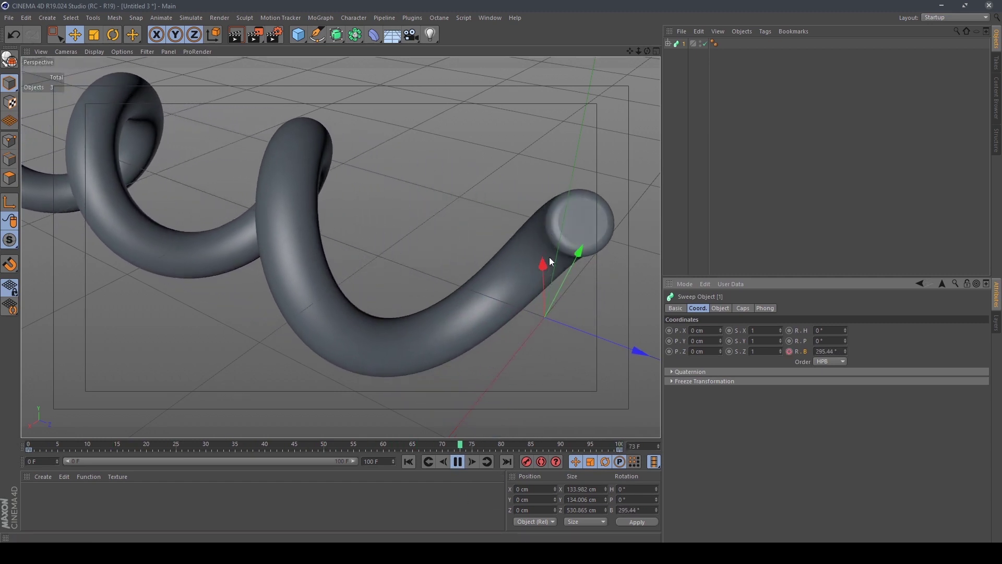
click(458, 462)
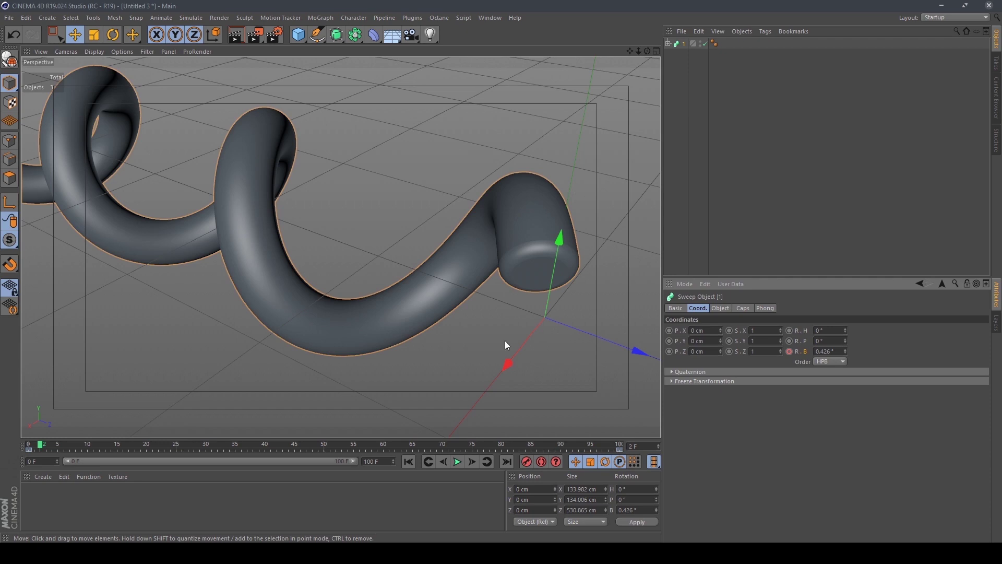
- Make both bank-rotation keys of object 1 Linear in the F-Curve editor and replay
right_click(677, 43)
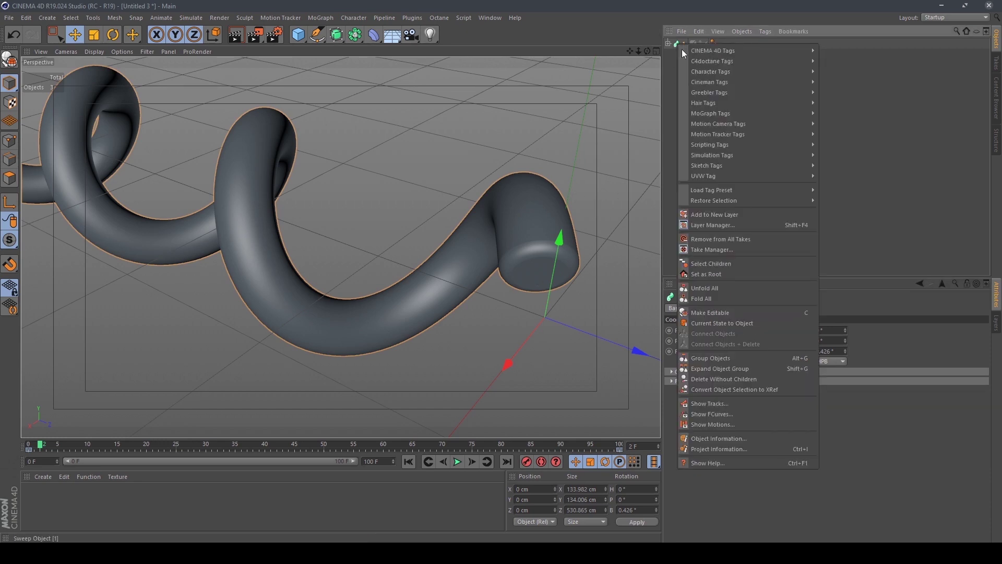
click(745, 414)
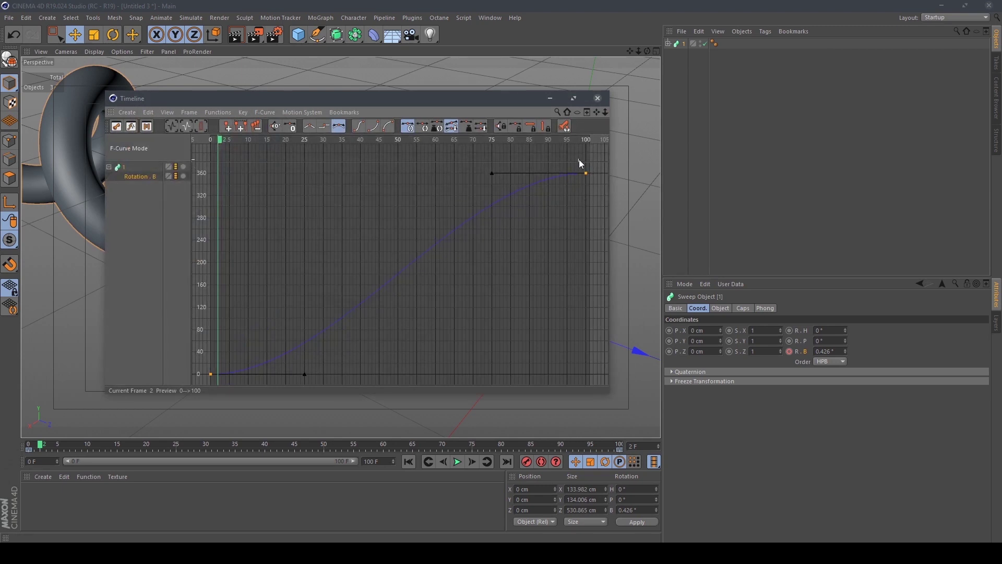
drag(590, 164, 181, 418)
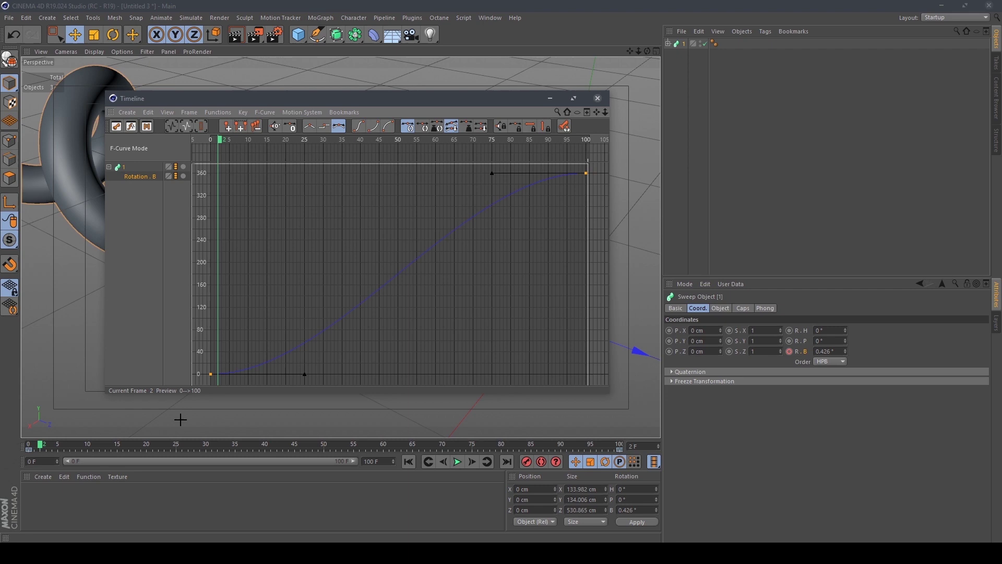
click(311, 129)
click(597, 98)
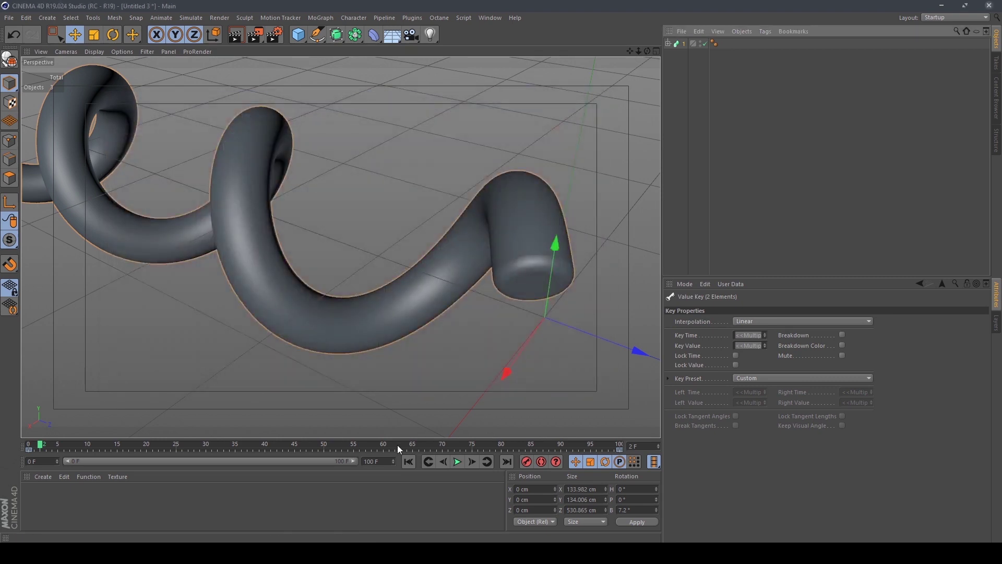
click(451, 463)
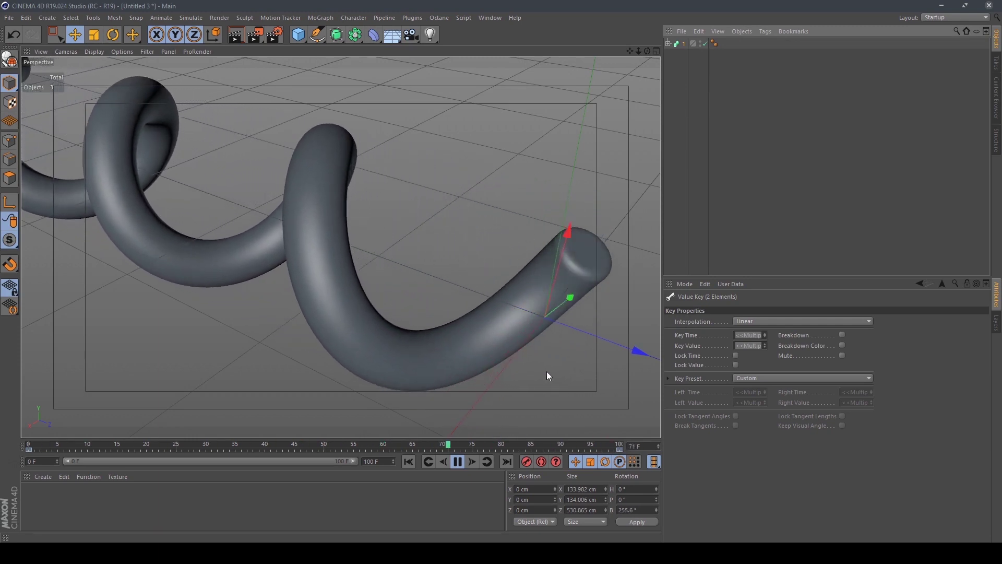
- Stop playback and rename the copied tube 1.1 to 2
click(457, 461)
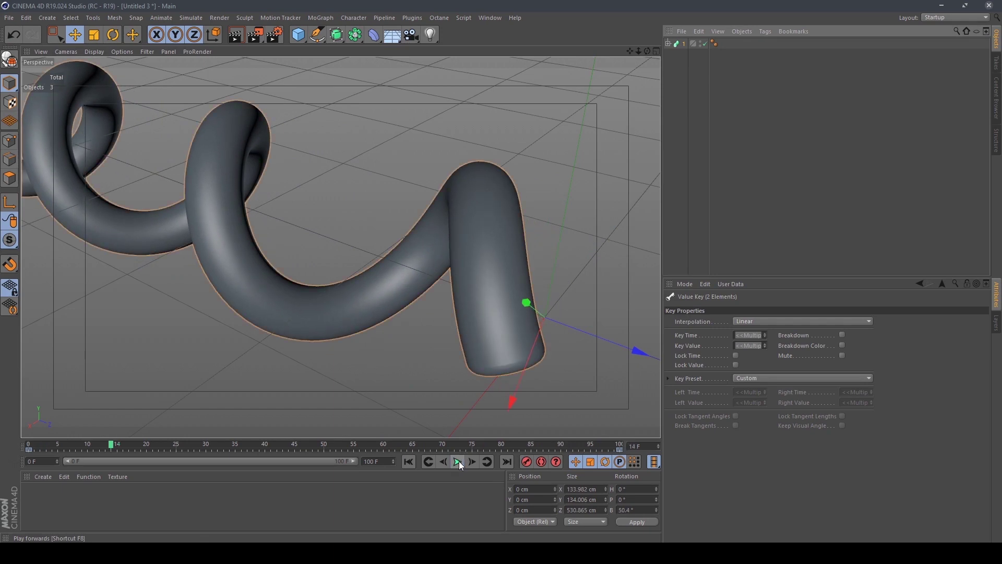
mouse_move(649, 51)
mouse_down()
mouse_move(629, 50)
mouse_move(685, 58)
mouse_up()
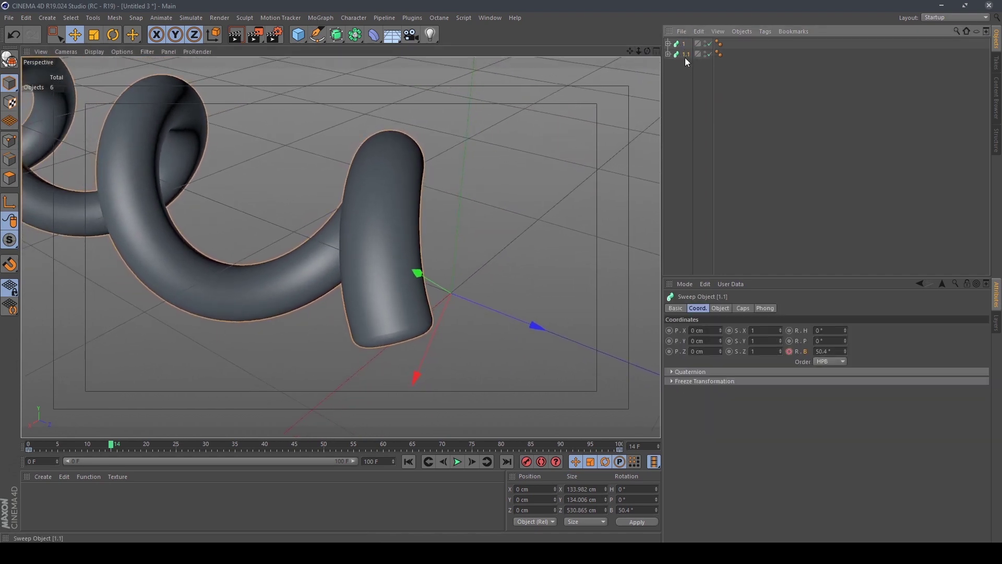
double_click(685, 54)
text(2)
key(Return)
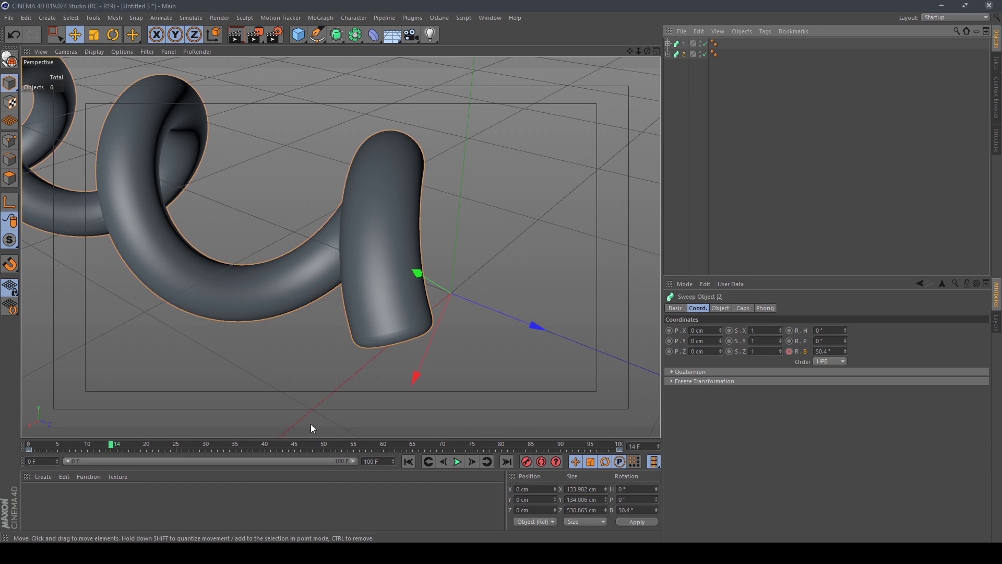
- At frame 0, set tube 2's bank rotation to 120°
mouse_move(111, 446)
mouse_down()
mouse_move(12, 459)
mouse_move(153, 462)
mouse_move(36, 476)
mouse_up()
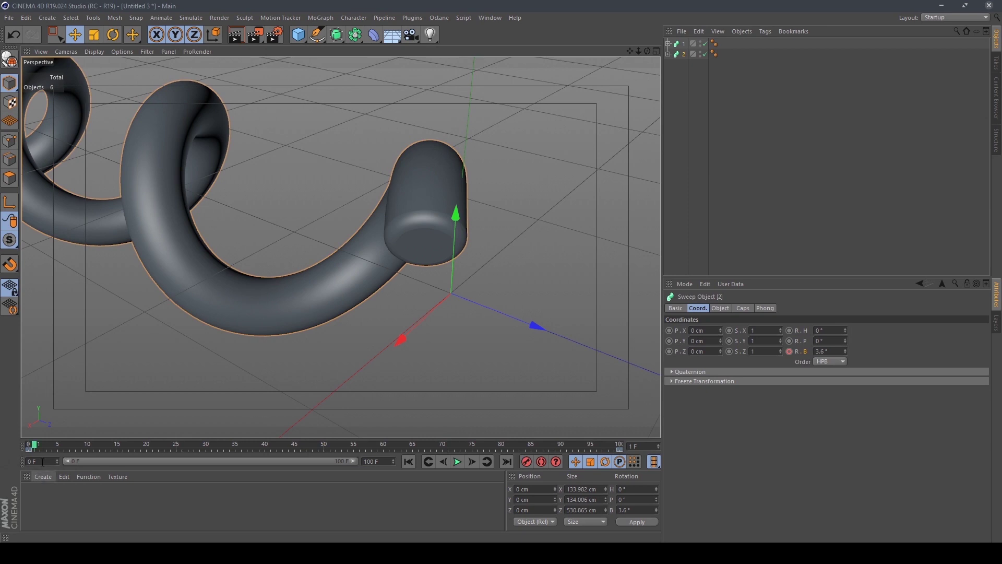
drag(35, 446, 26, 447)
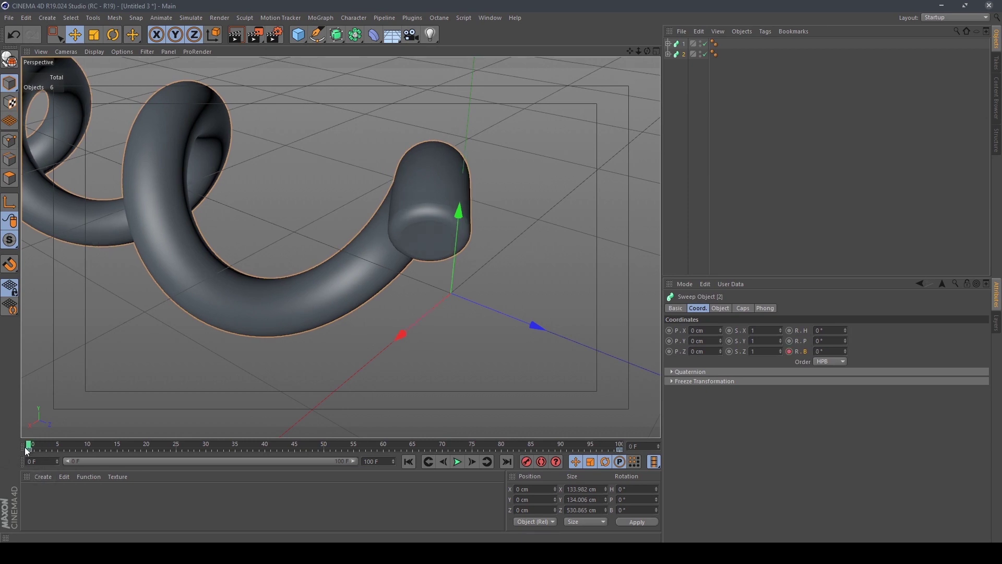
double_click(828, 353)
text(120)
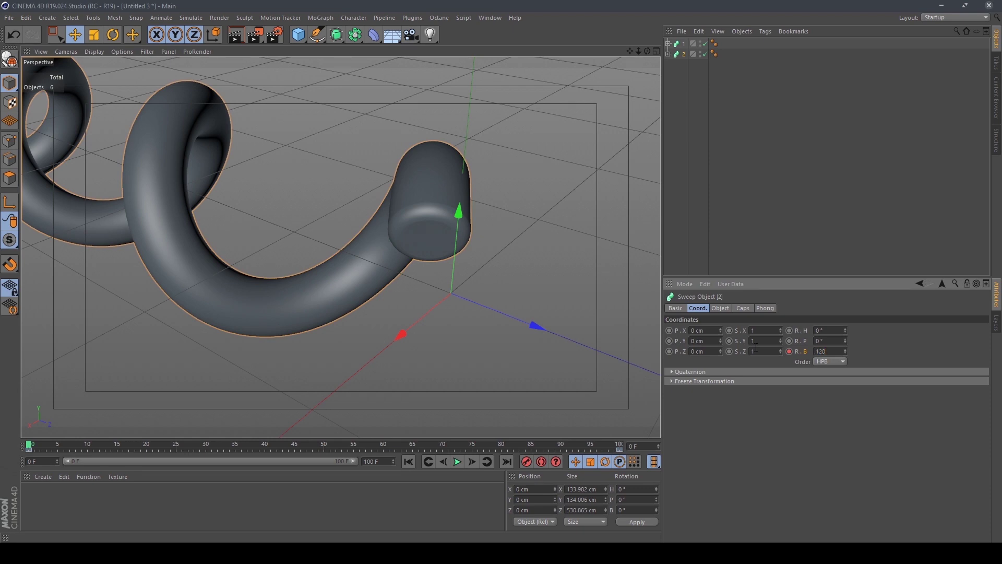
key(Return)
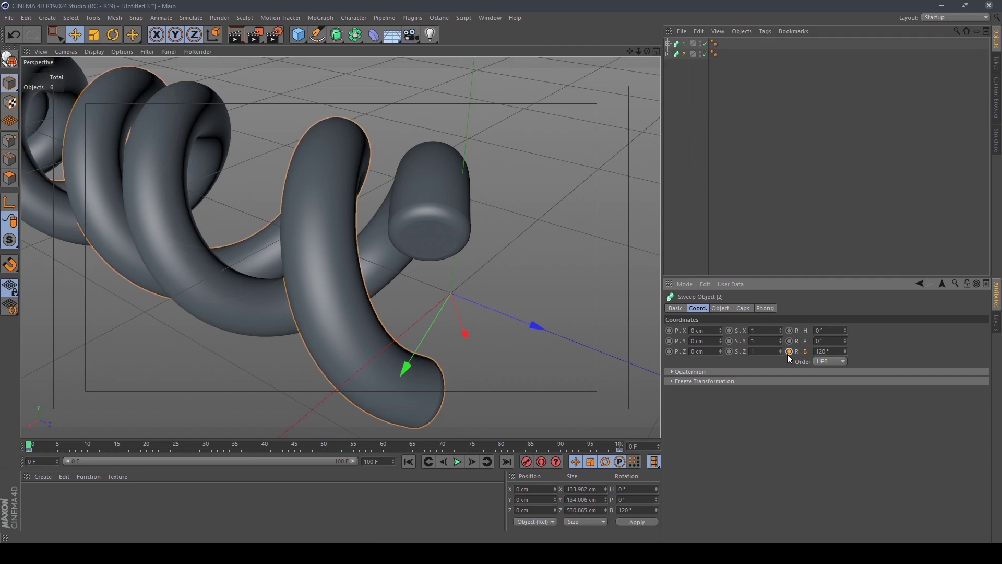
- At frame 100, set tube 2's bank rotation to 480°
drag(29, 445, 646, 477)
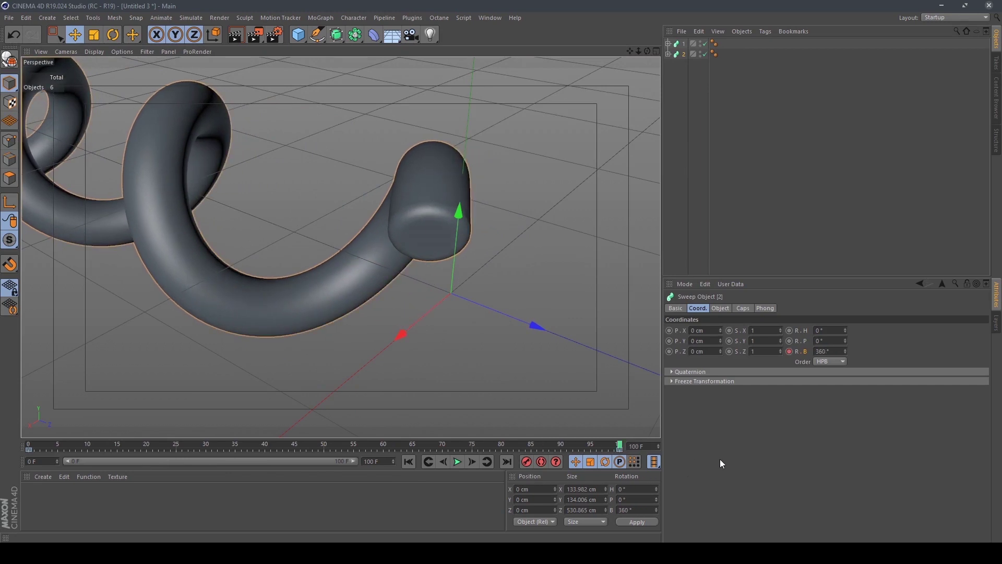
mouse_move(847, 351)
mouse_down()
mouse_move(856, 351)
mouse_move(844, 351)
mouse_up()
double_click(828, 351)
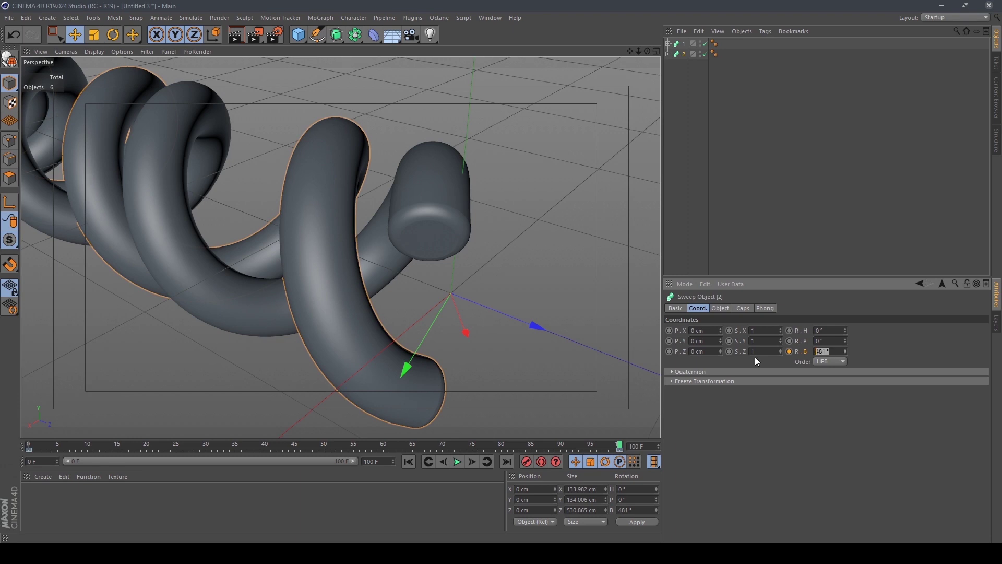
text(48013)
key(Return)
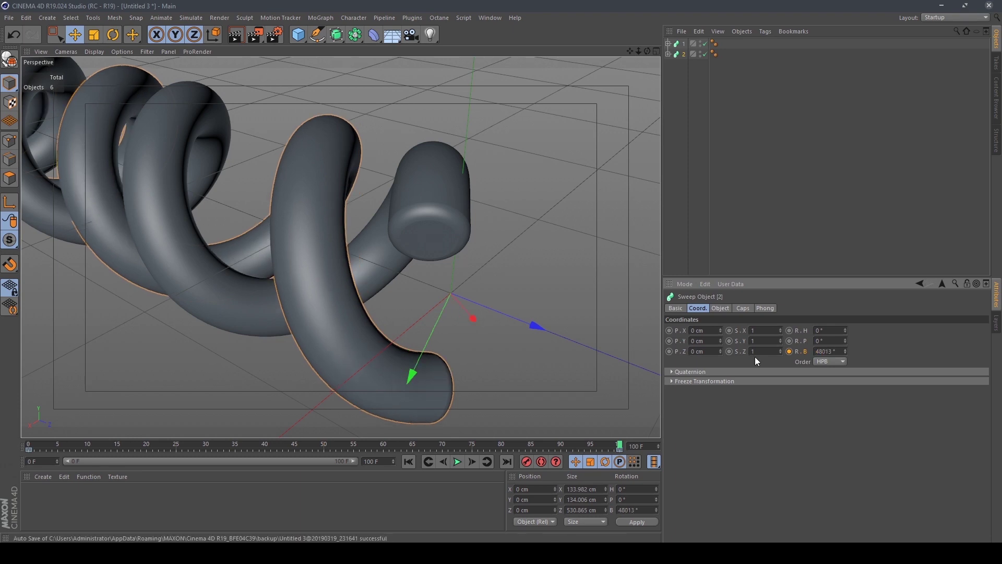
key(Delete)
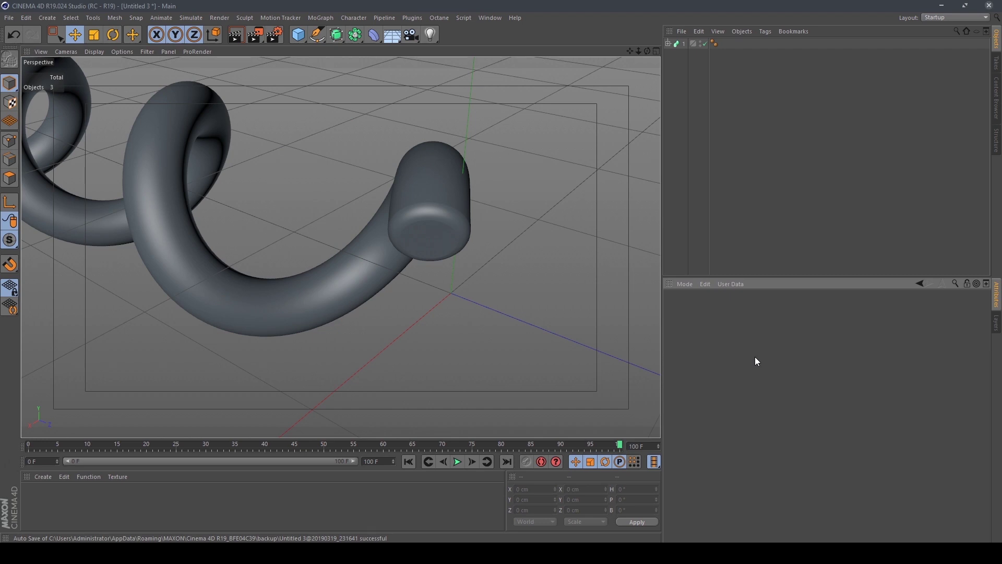
key(ctrl+z)
double_click(837, 349)
text(480)
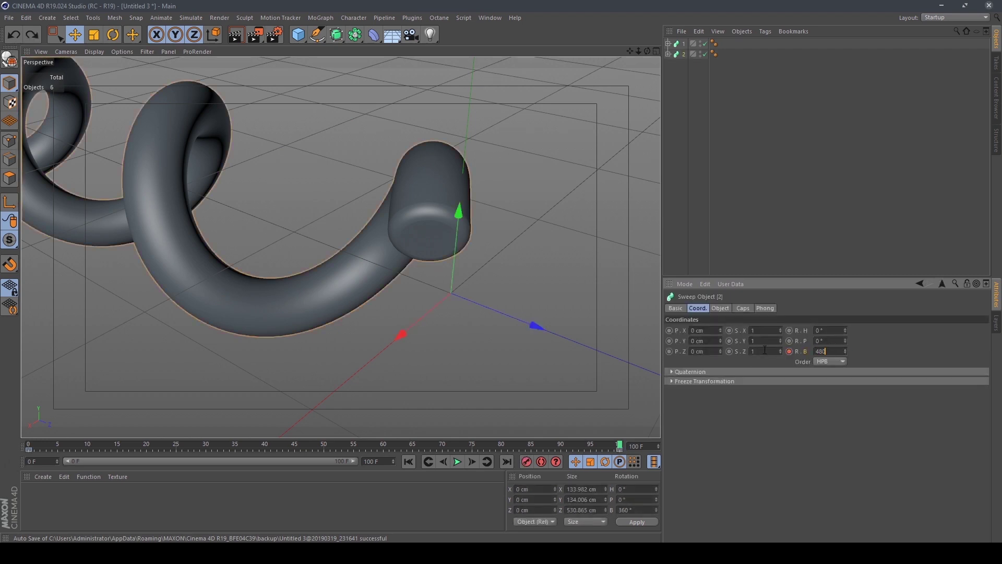
key(Return)
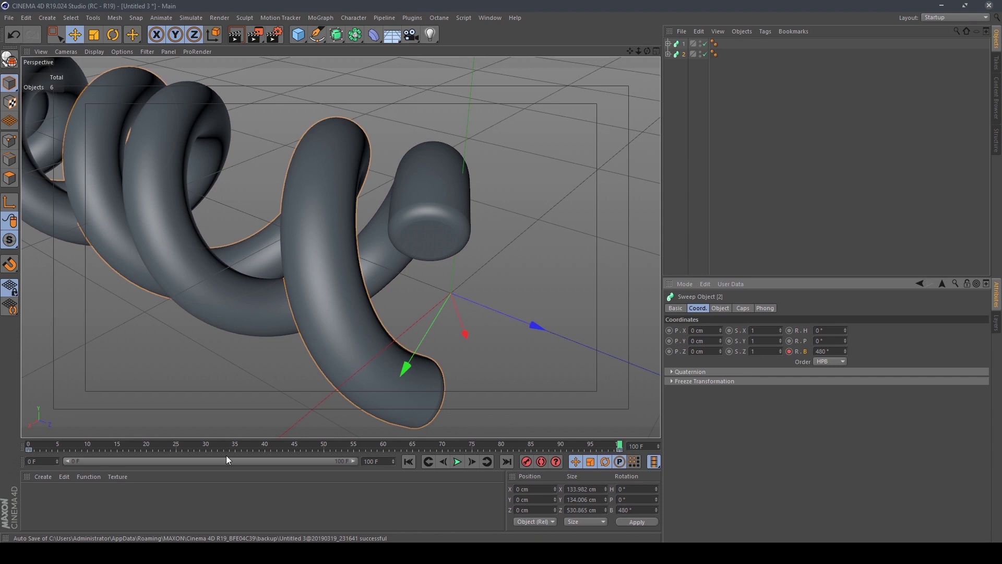
mouse_move(534, 445)
mouse_down()
mouse_move(421, 444)
mouse_move(619, 445)
mouse_up()
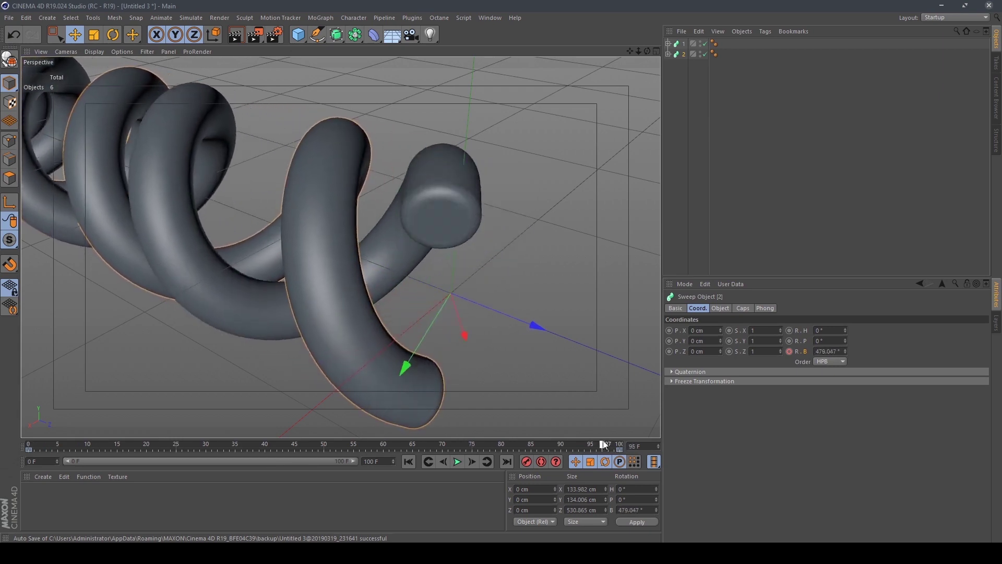
- Make tube 2's rotation keys Linear and play from the start to check
right_click(682, 54)
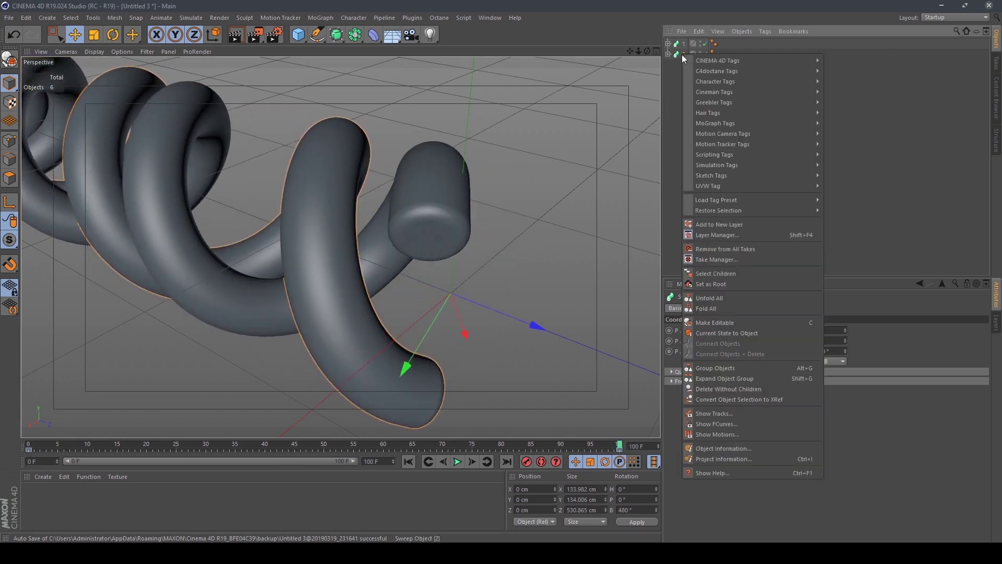
click(741, 424)
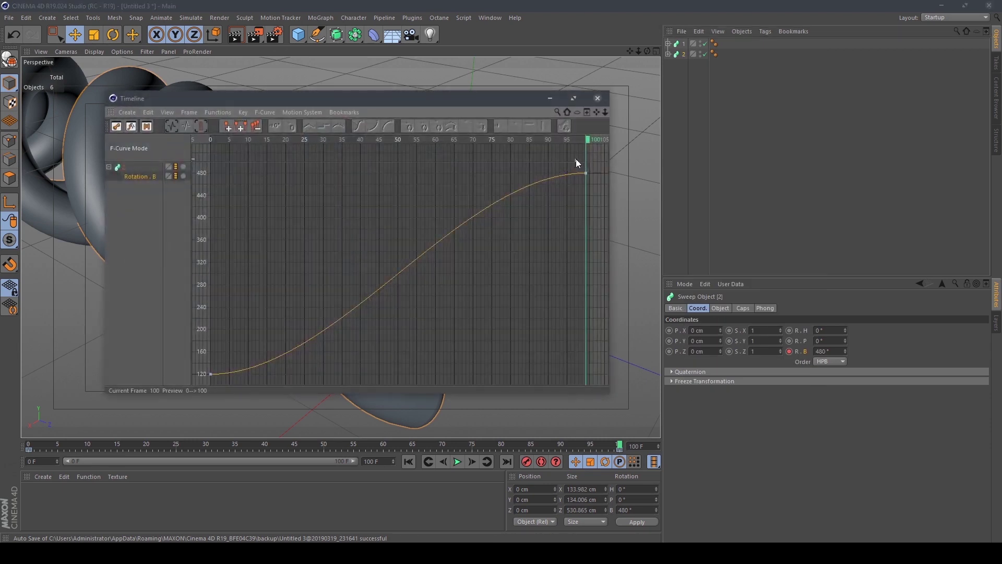
drag(587, 165, 194, 384)
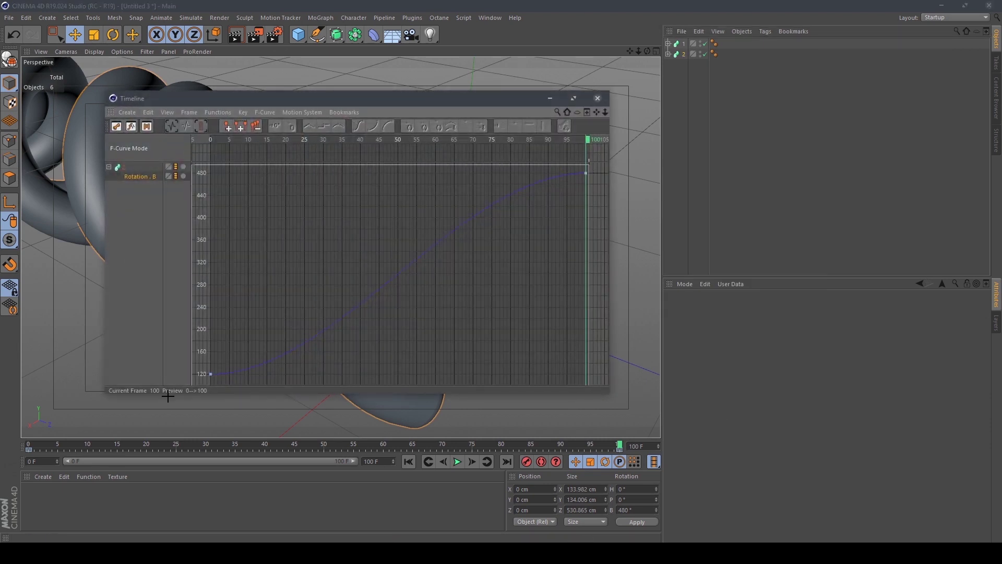
click(310, 126)
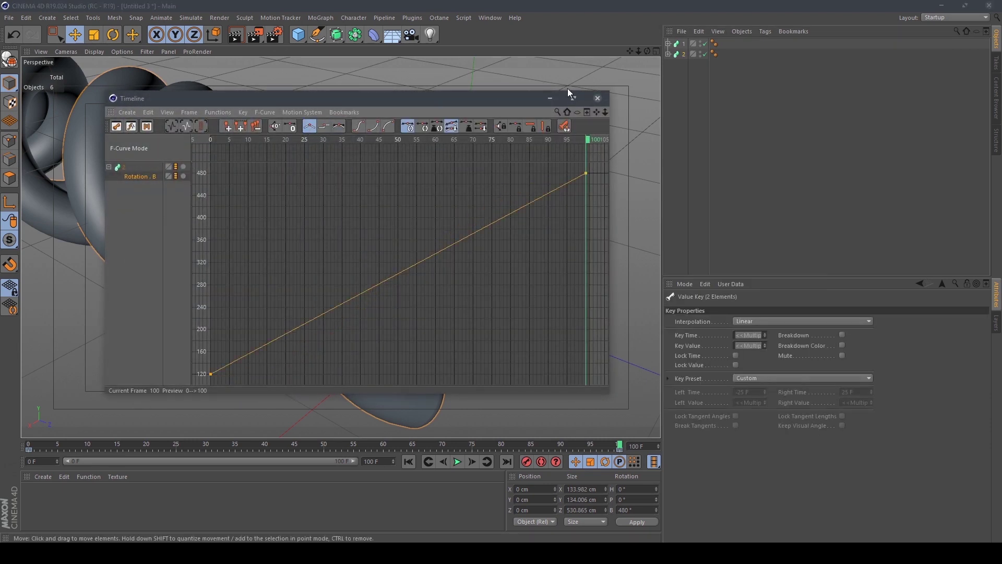
click(591, 110)
click(408, 461)
click(453, 462)
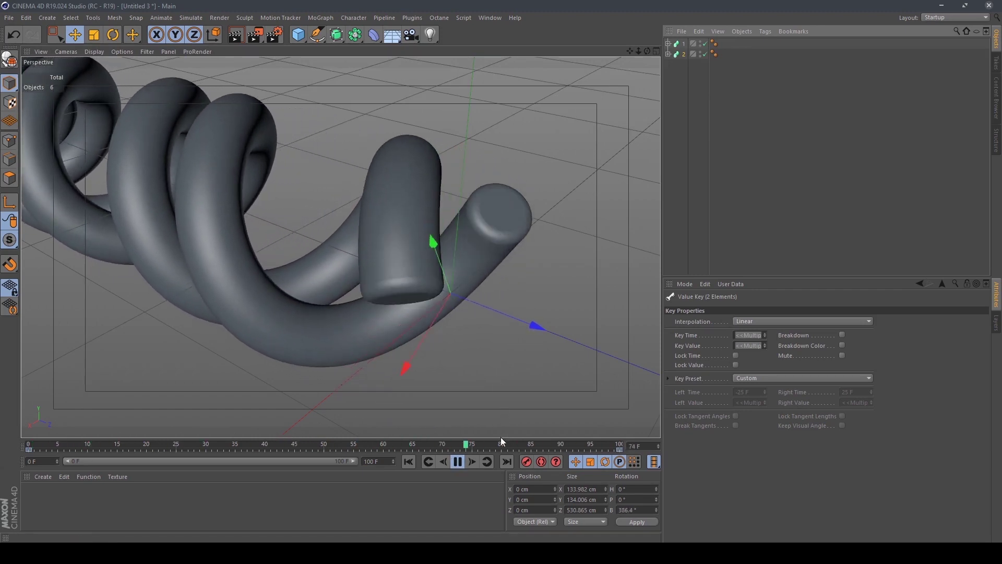
click(467, 464)
- Return to the single Perspective view and Ctrl-drag tube 2 to make a copy
middle_click(478, 320)
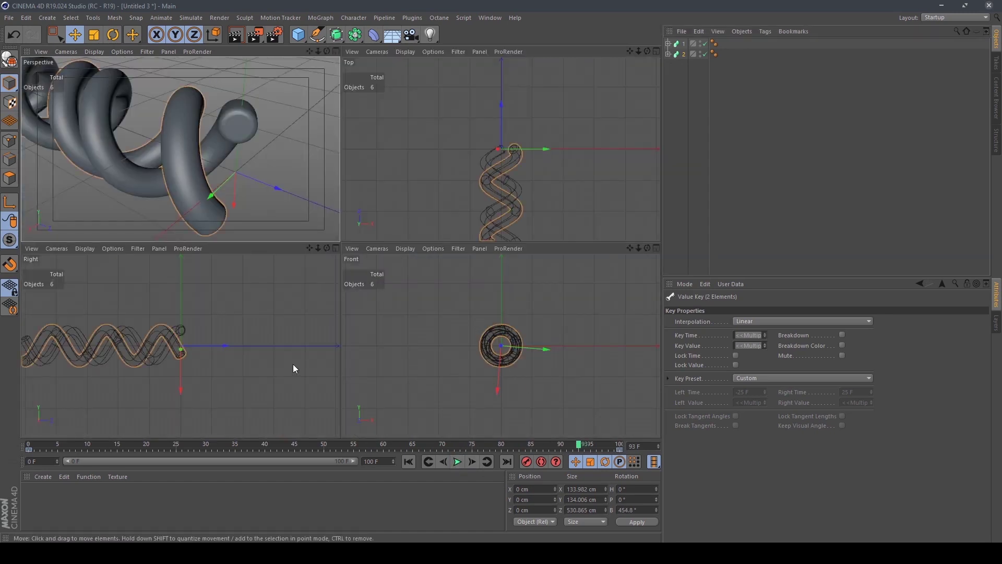
middle_click(186, 336)
scroll(345, 250, up, 5)
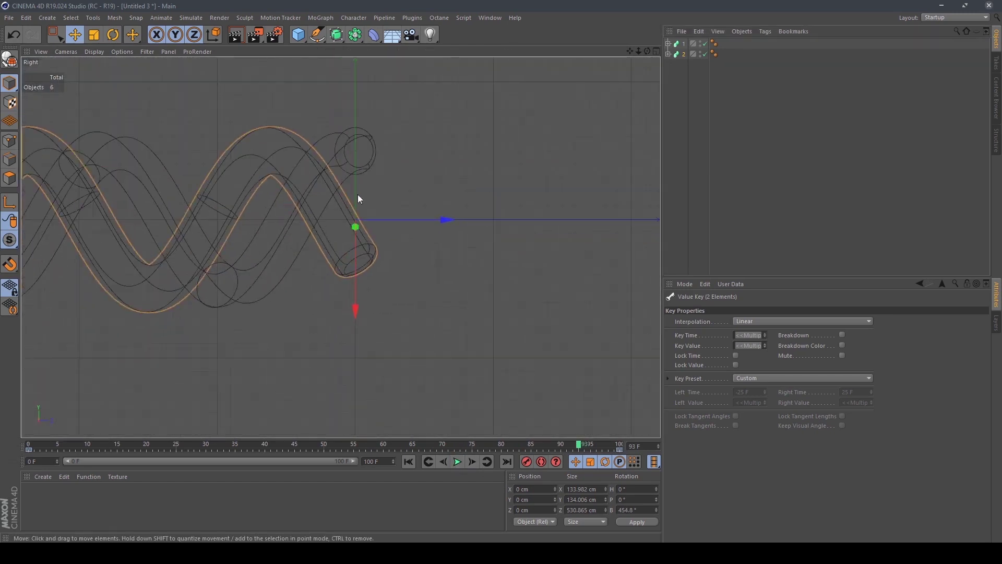
middle_click(367, 189)
middle_click(233, 147)
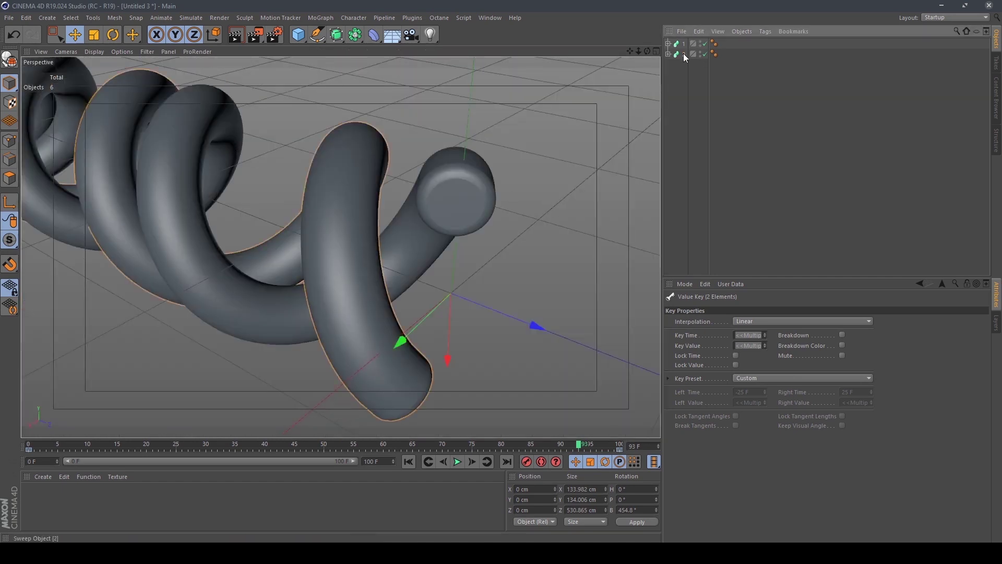
ctrl+drag(684, 66, 689, 62)
- Rename the copied tube to 3 and key its bank rotation: 240° at frame 0, 600° at frame 100
double_click(690, 66)
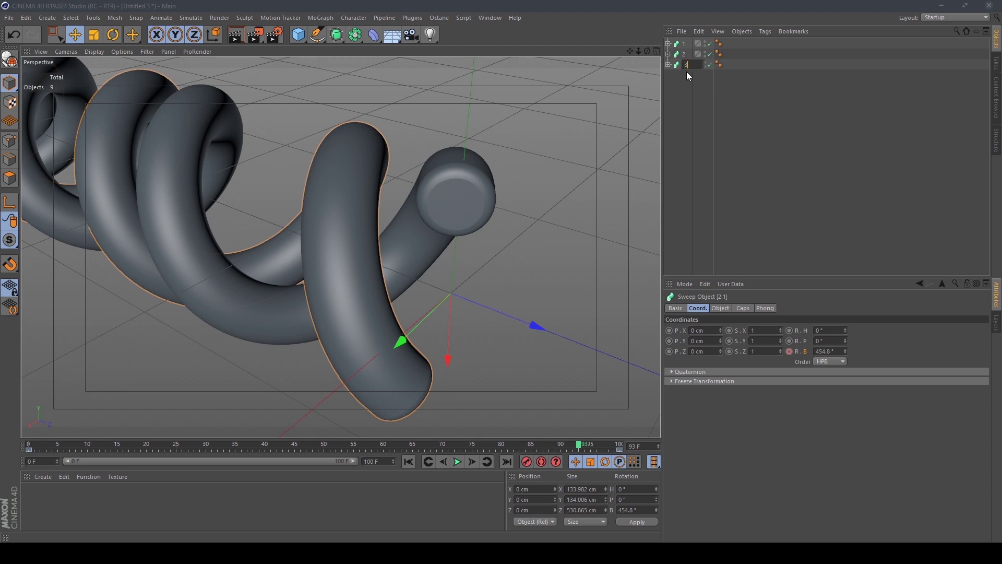
key(Return)
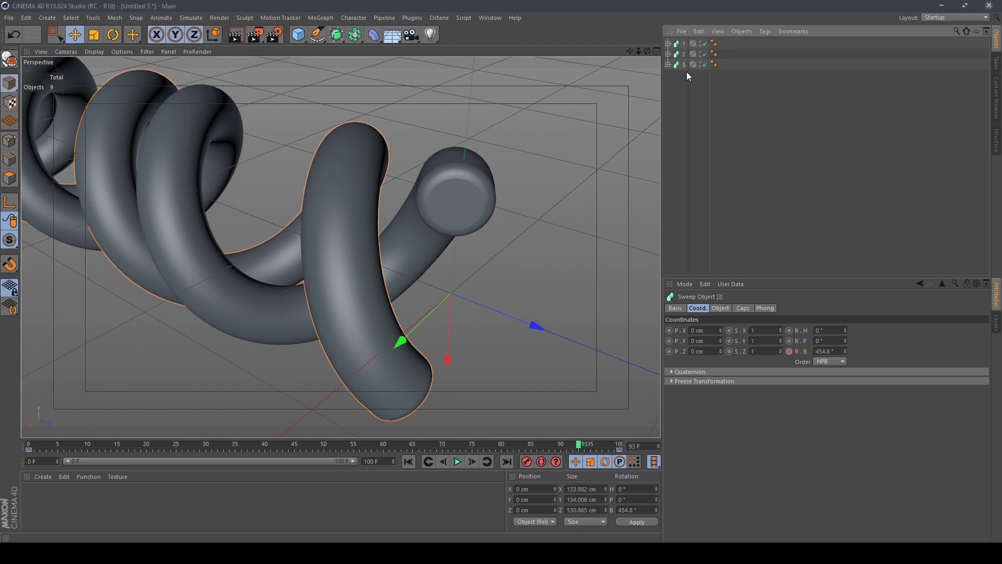
click(409, 462)
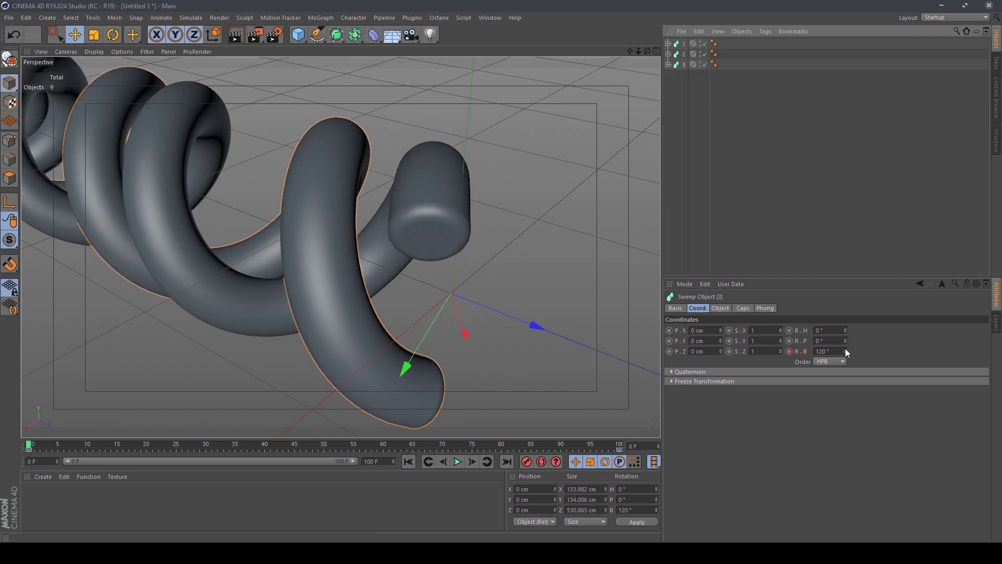
drag(846, 351, 845, 314)
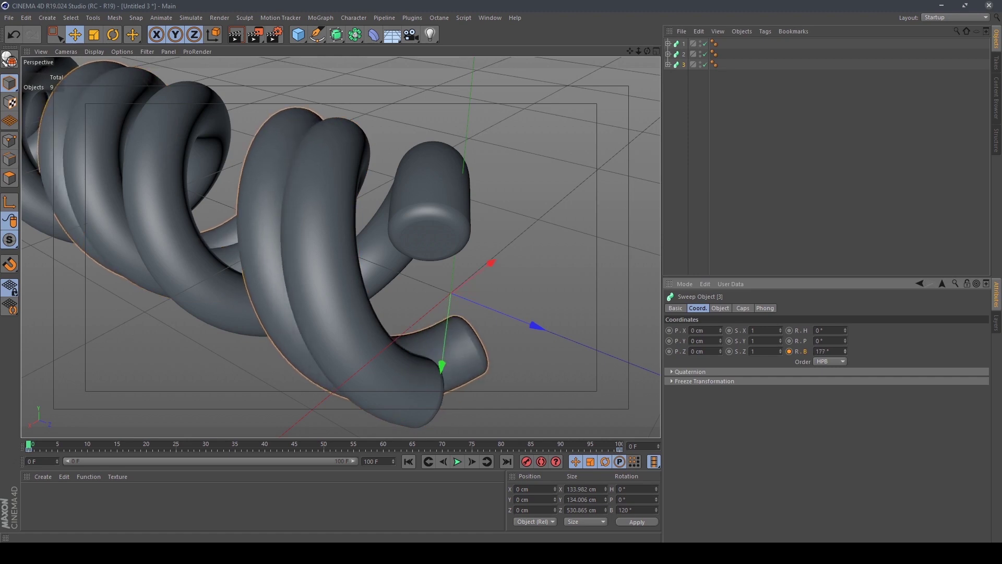
drag(845, 351, 845, 360)
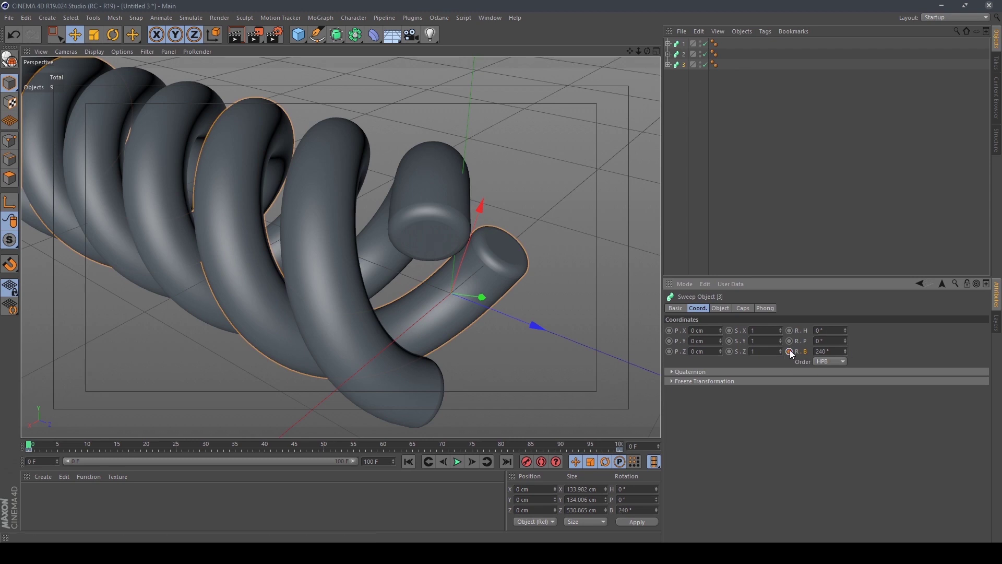
click(507, 461)
mouse_move(846, 350)
mouse_down()
mouse_move(846, 277)
mouse_move(845, 351)
mouse_up()
click(789, 351)
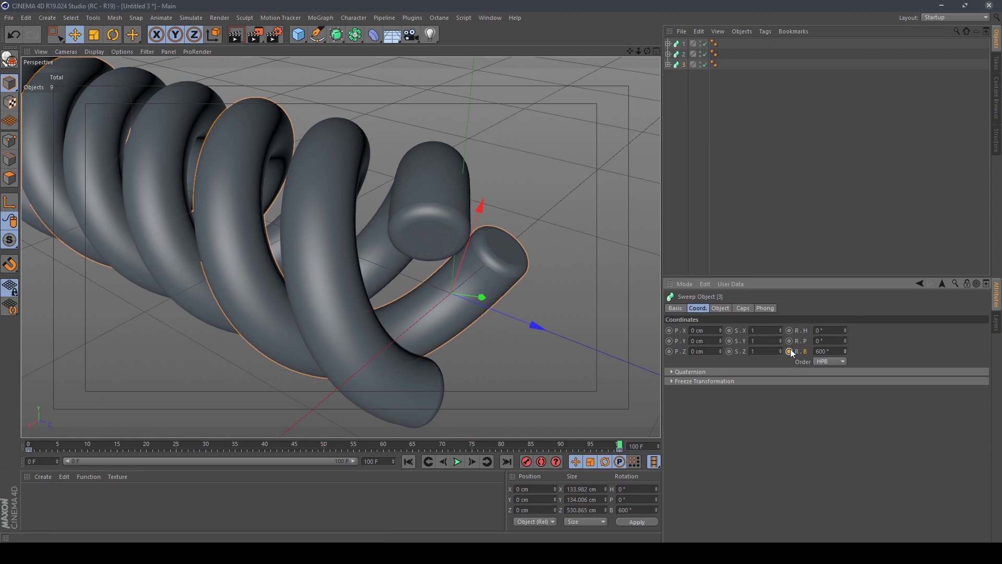
- Show tube 3's F-Curve, select both Rotation.B keys and make them Linear
right_click(679, 67)
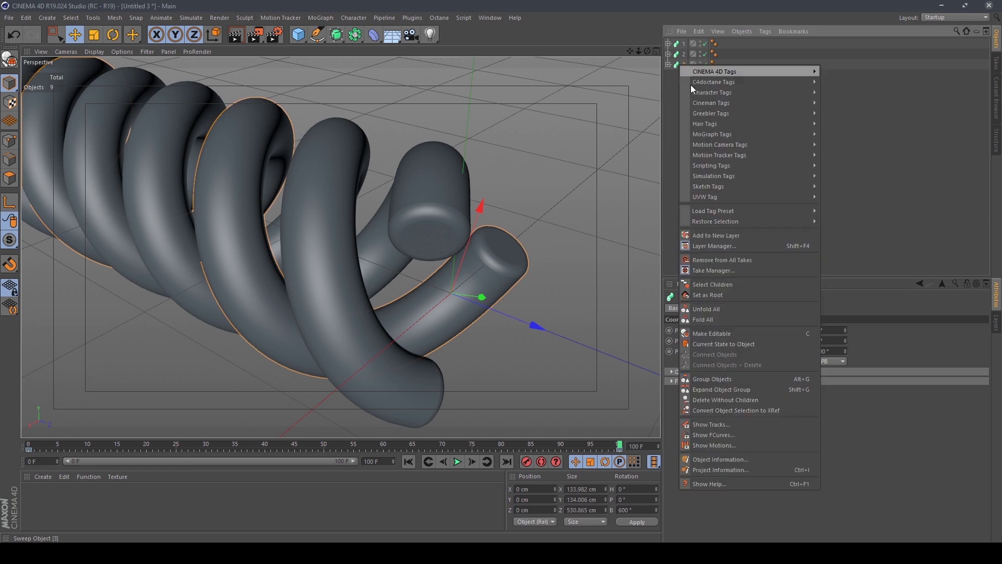
click(753, 436)
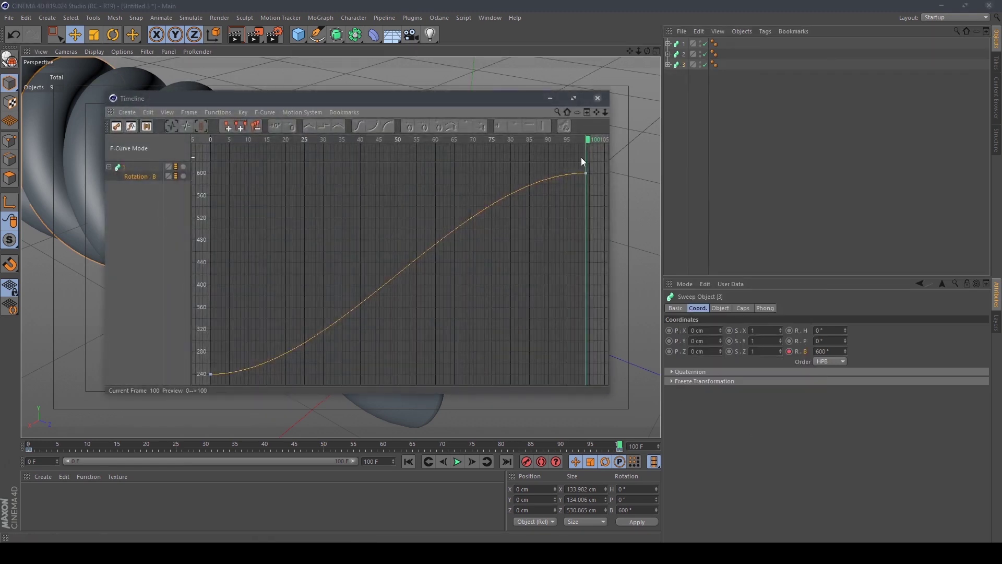
click(571, 183)
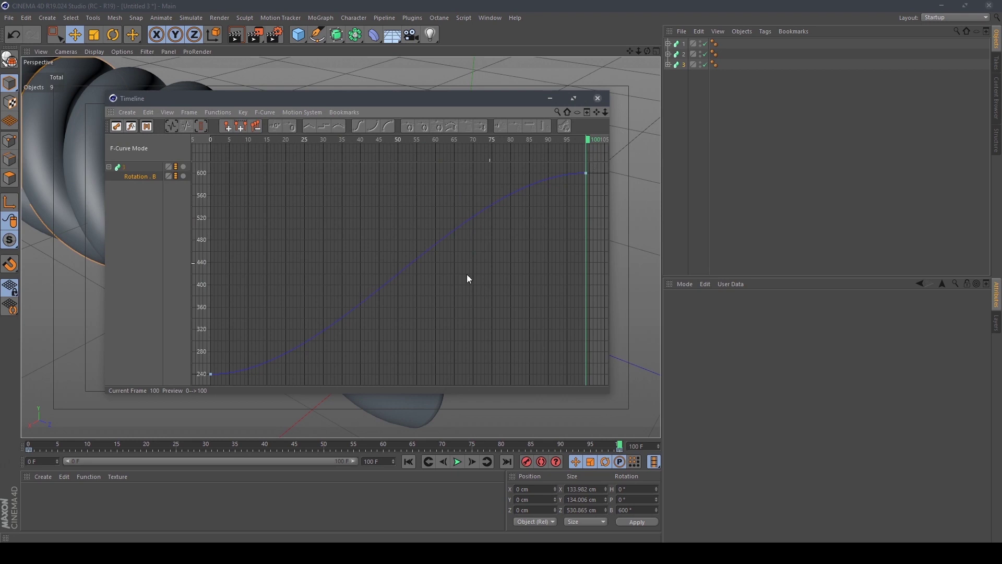
drag(207, 380, 598, 167)
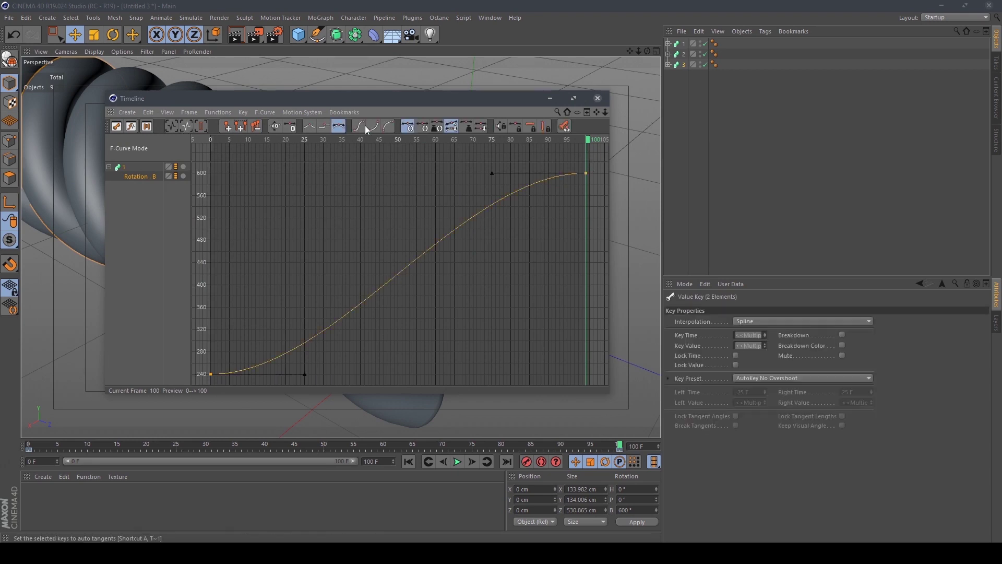
click(308, 128)
- Preview the tube rotation, stopping at frame 35, then add a Camera to the scene
click(597, 98)
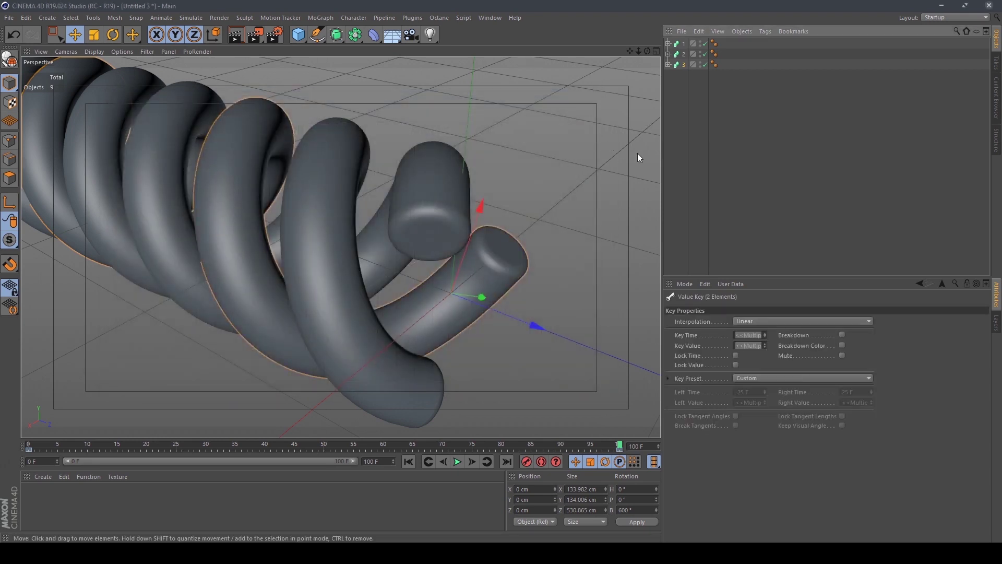
click(458, 462)
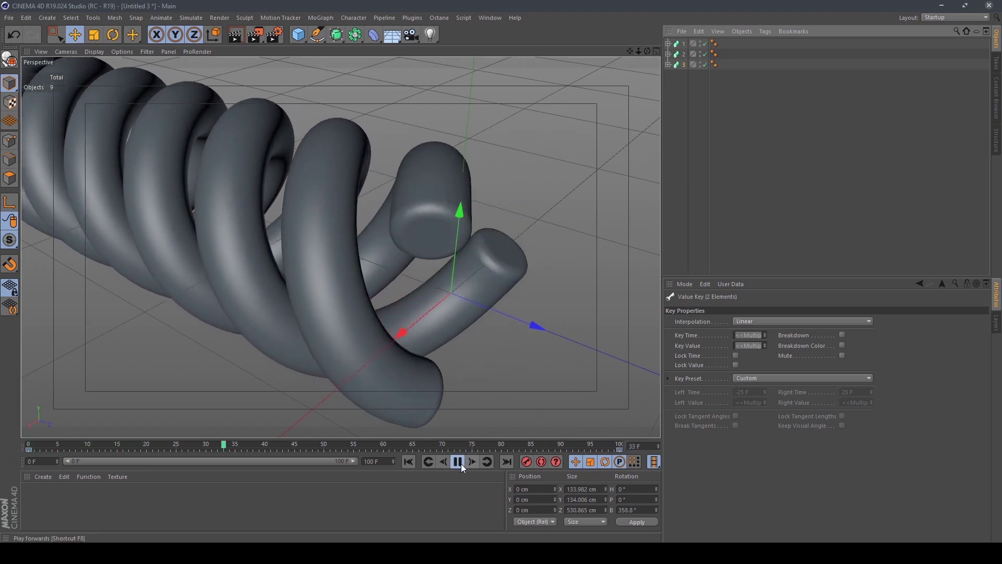
click(458, 461)
drag(411, 37, 481, 46)
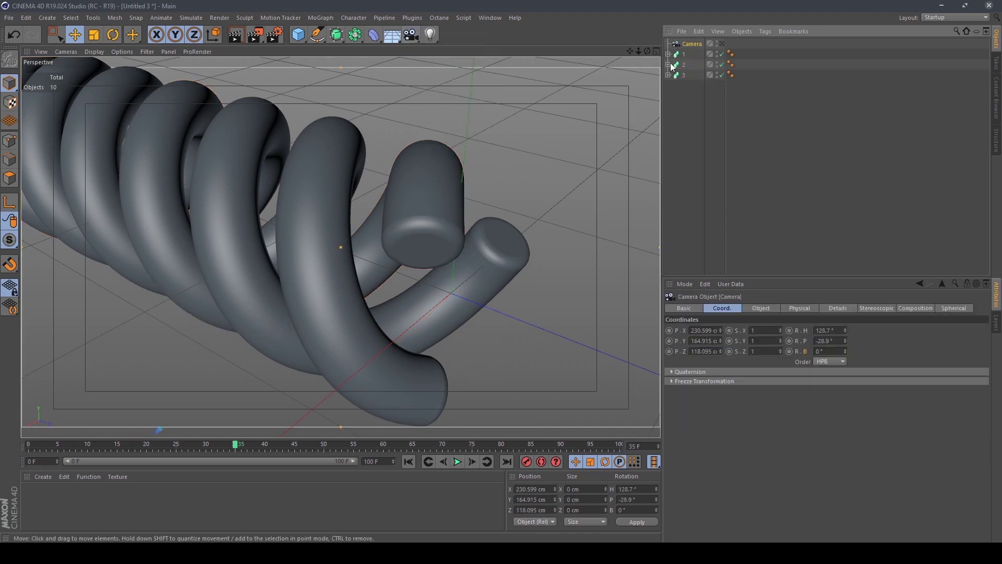
- Look through the new camera, set its focal length to 25 mm, and reframe the tubes
click(723, 45)
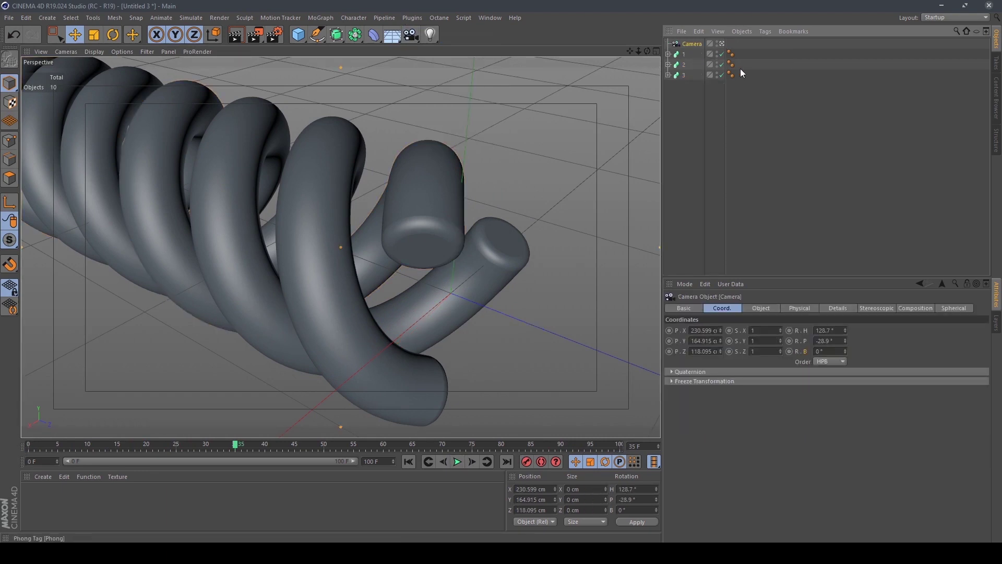
click(765, 309)
click(764, 341)
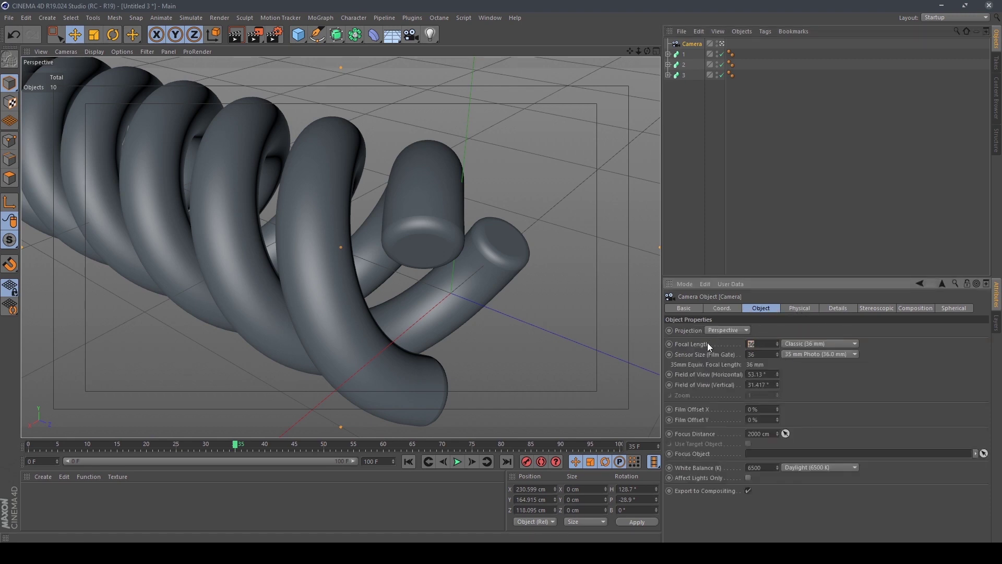
text(25)
key(Return)
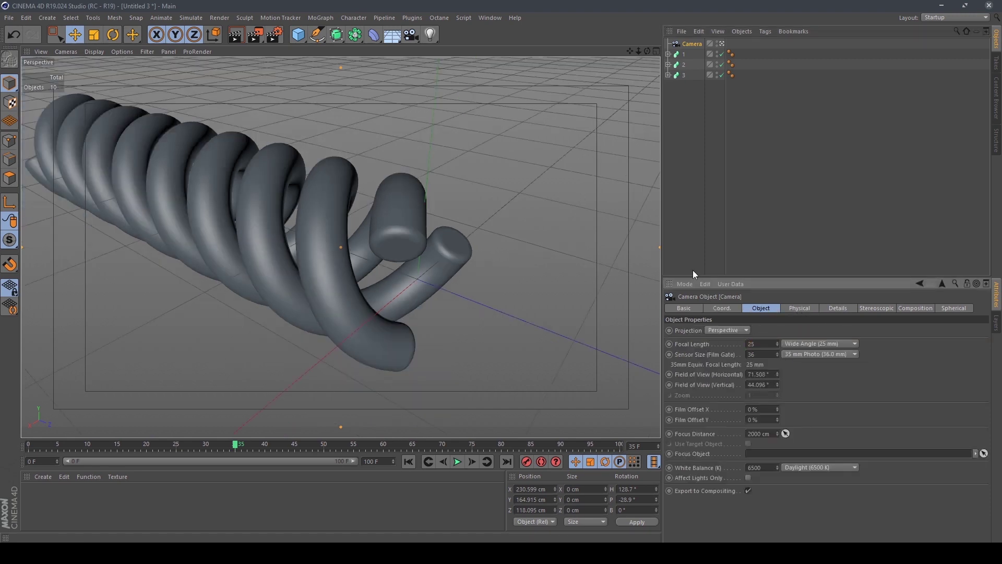
mouse_move(648, 50)
mouse_down()
mouse_move(650, 79)
mouse_move(645, 26)
mouse_move(641, 50)
mouse_move(604, 91)
mouse_up()
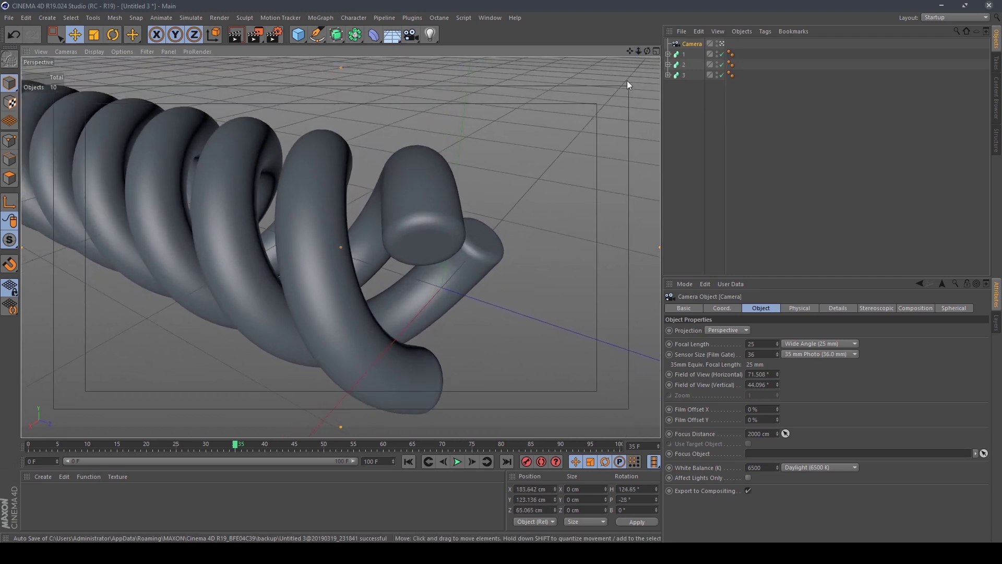
drag(640, 53, 648, 36)
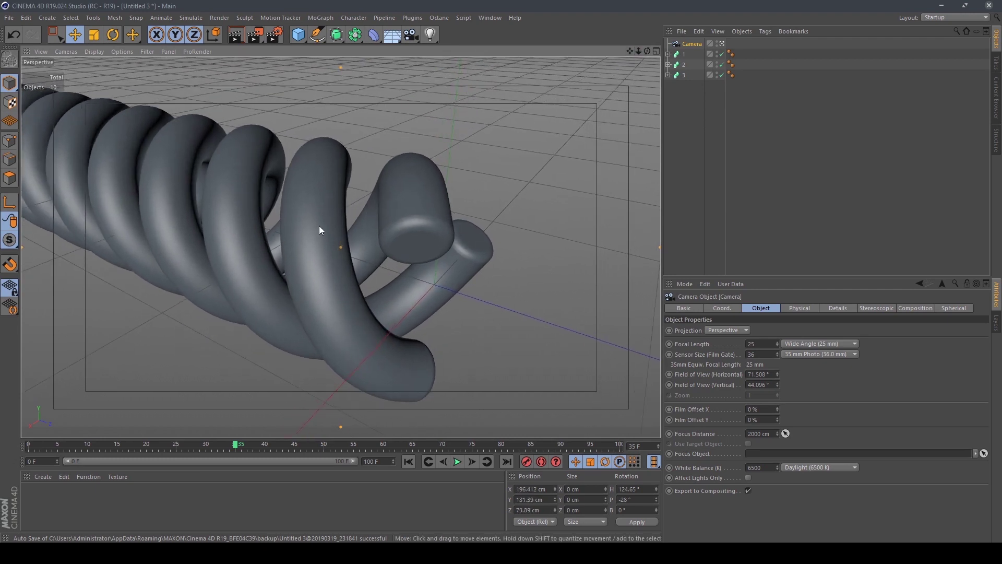
- Set object 1's Circle profile radius to 9 cm
click(669, 57)
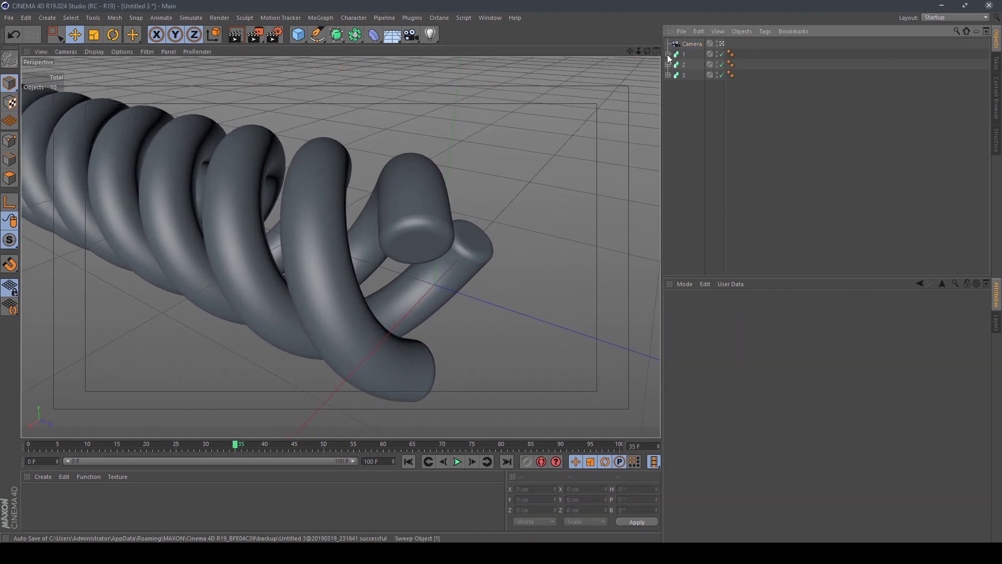
click(668, 55)
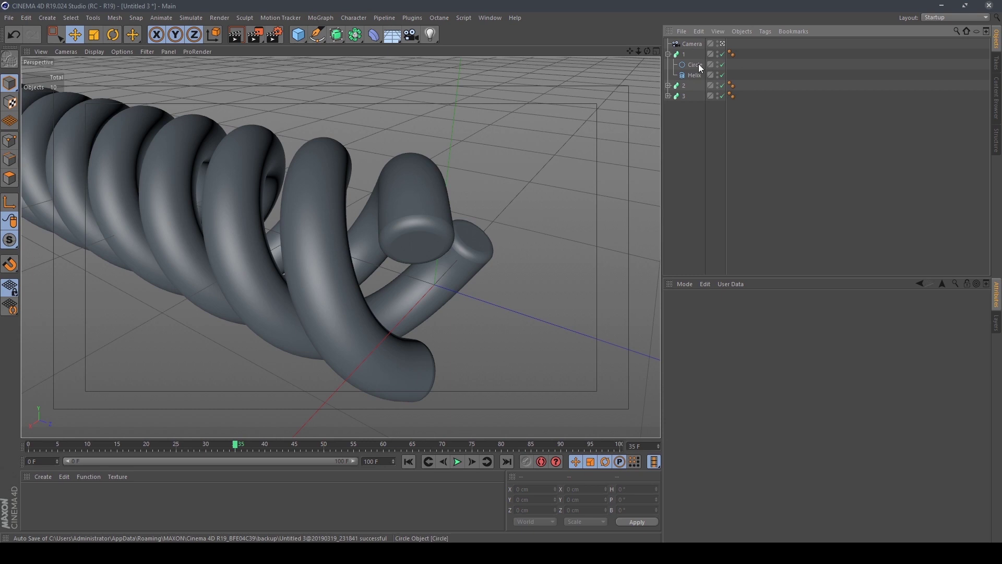
click(695, 64)
click(761, 352)
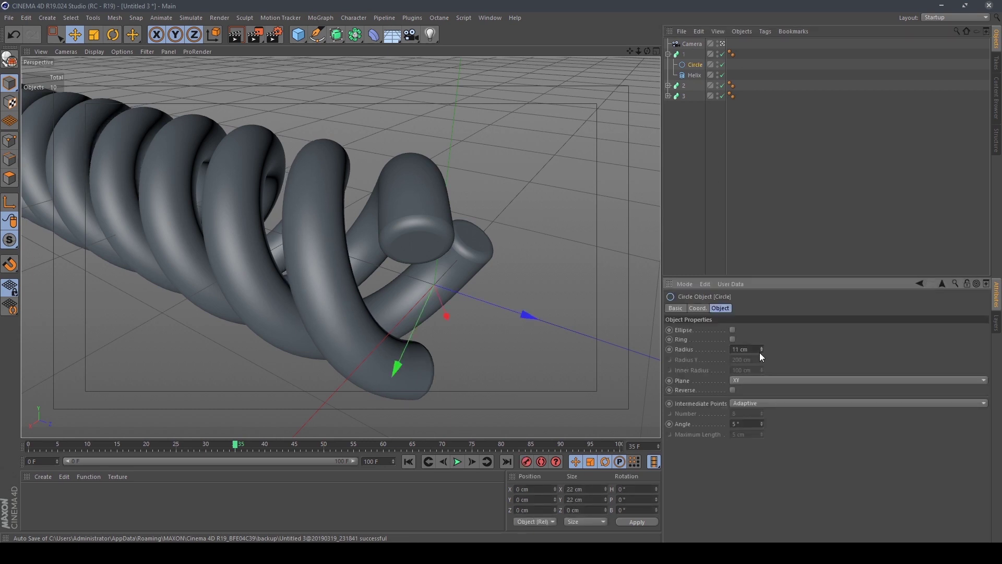
click(760, 351)
click(760, 352)
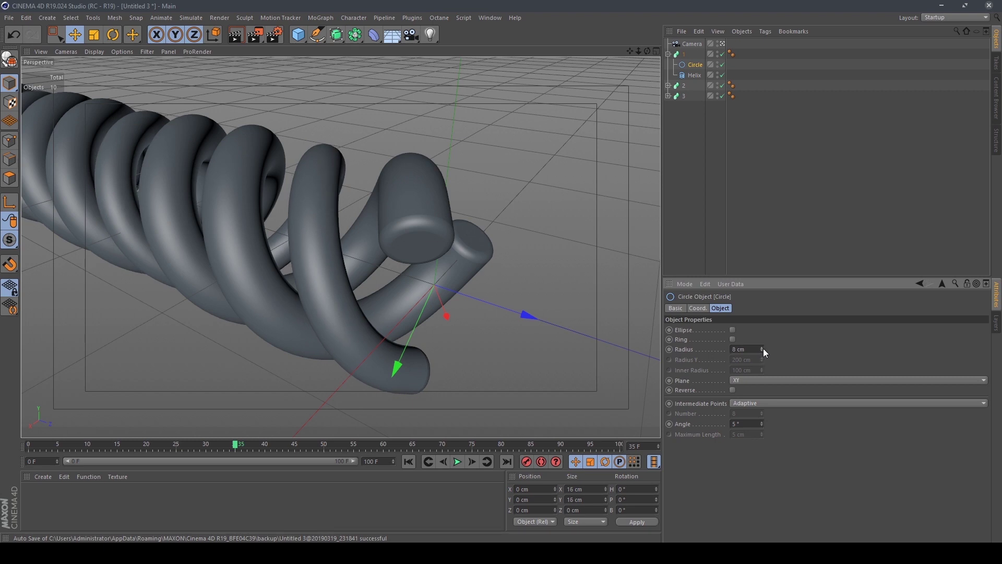
click(761, 347)
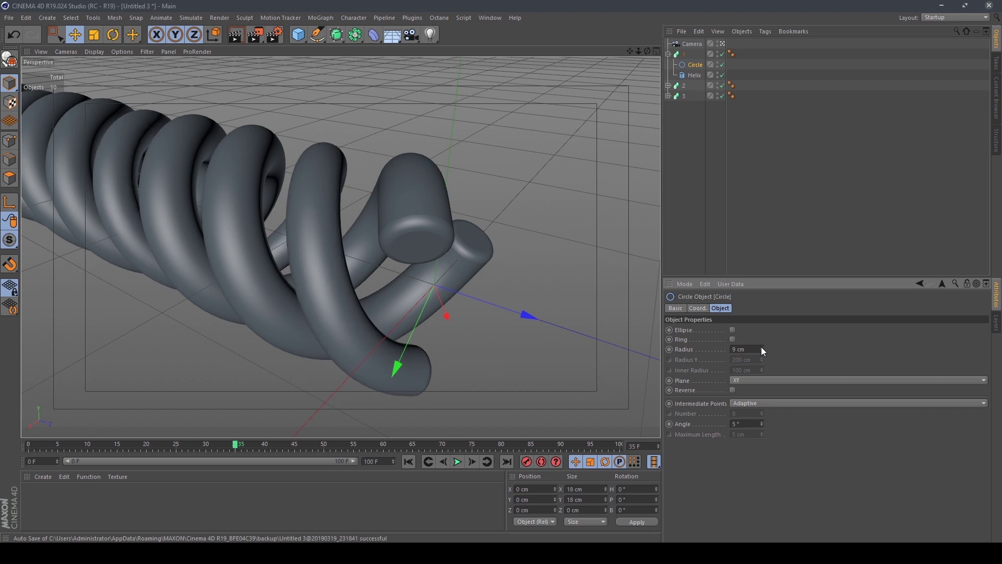
- Set the Circle profiles of objects 2 and 3 to a 9 cm radius
click(668, 85)
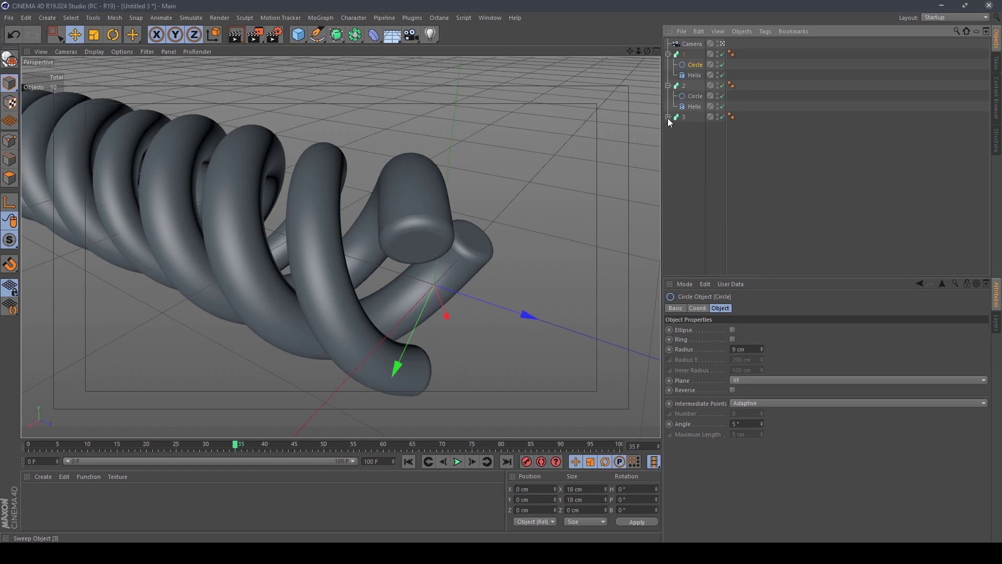
click(668, 116)
click(695, 96)
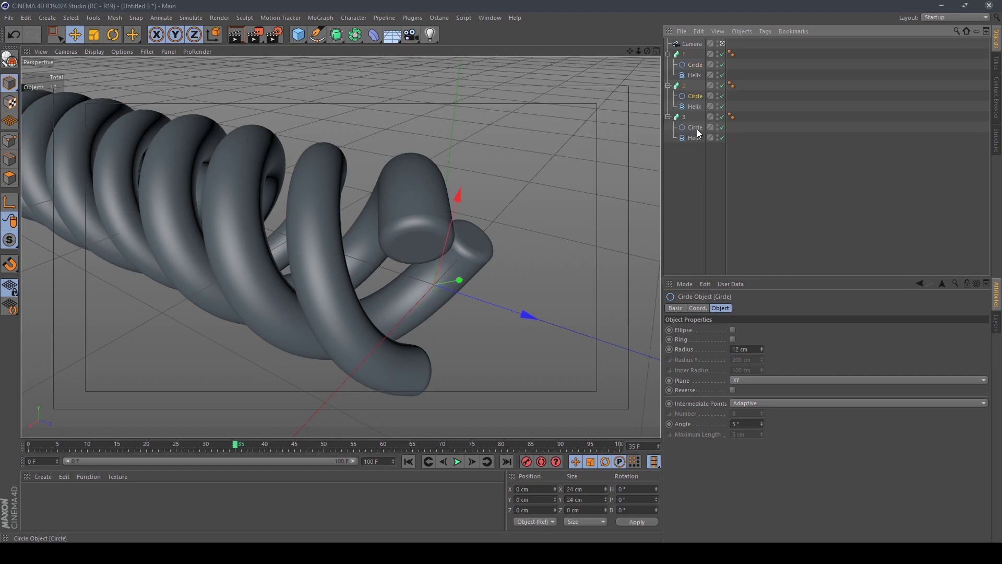
ctrl+click(696, 128)
text(9)
key(Return)
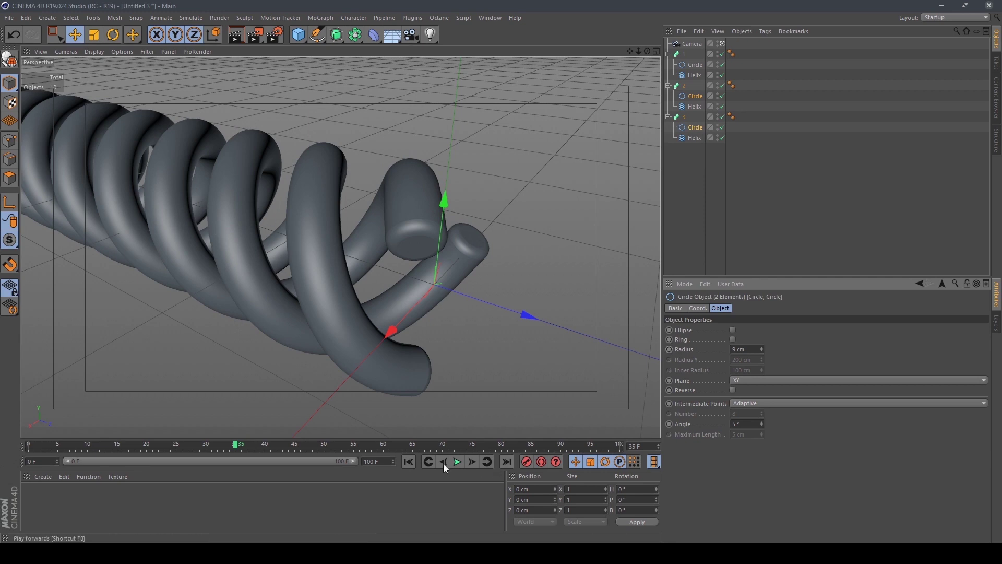
- Play the animation from frame 0 and stop it at frame 62
click(411, 461)
click(457, 461)
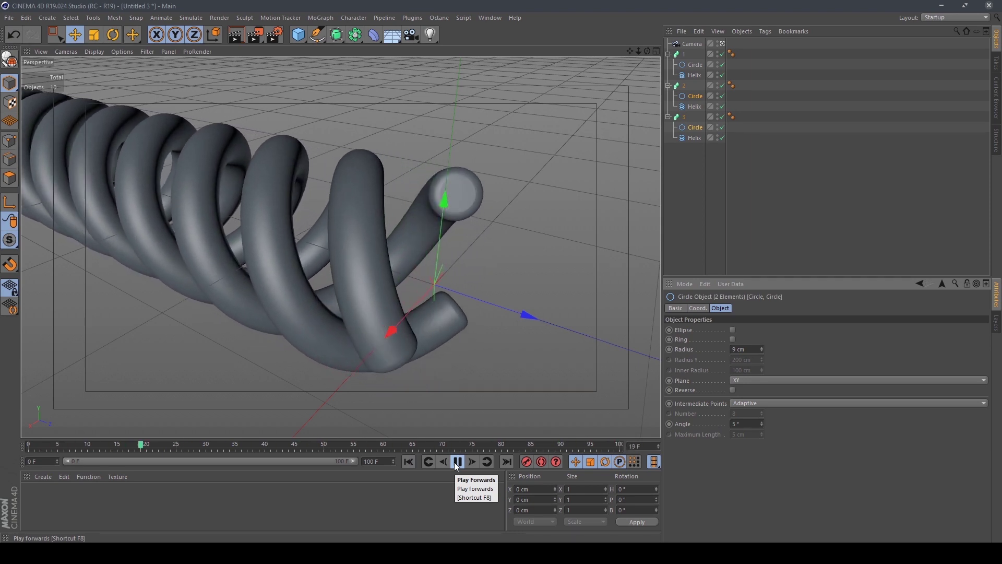
click(457, 461)
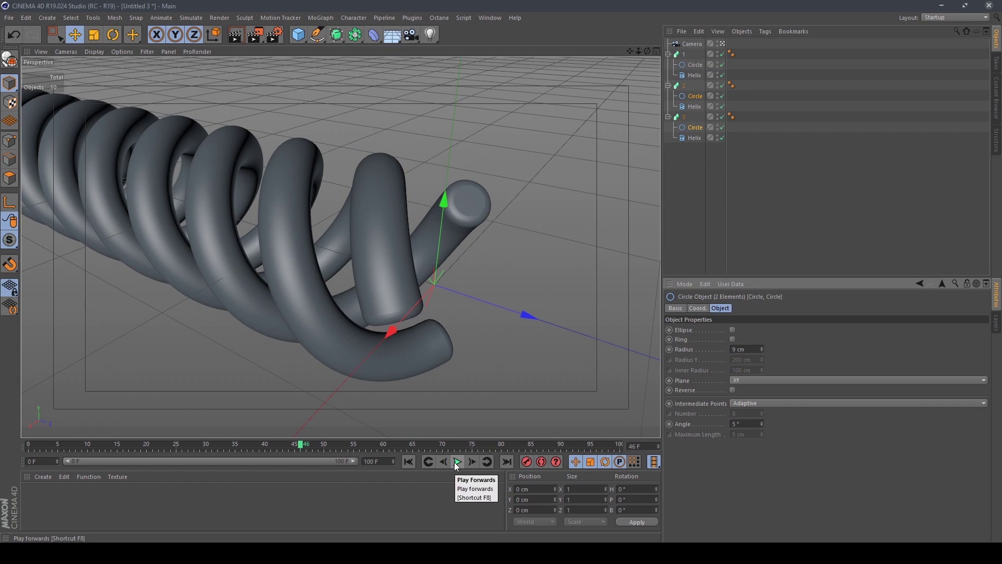
click(455, 463)
click(455, 462)
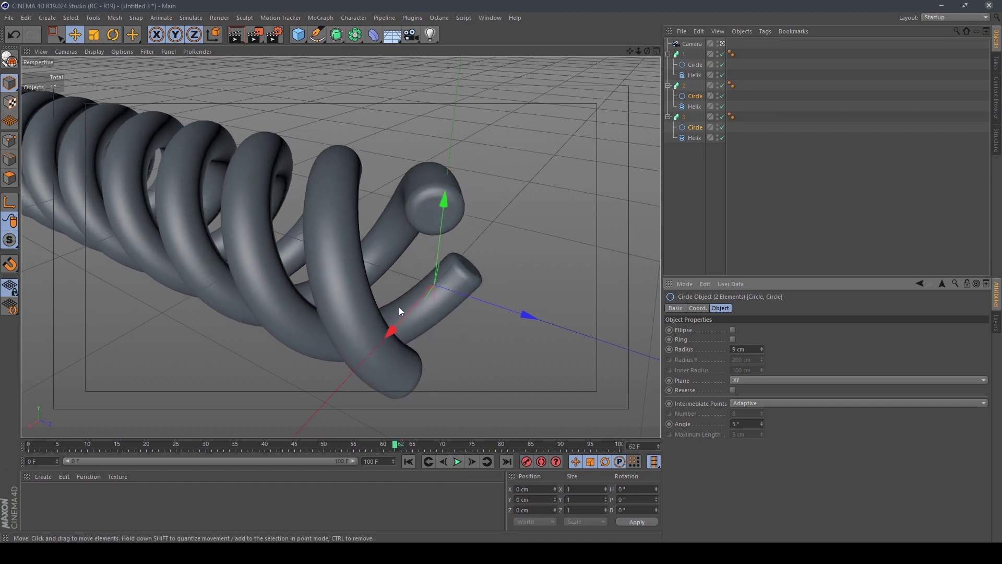
- Add a Plane and position it beneath and behind the helix tubes
middle_click(438, 328)
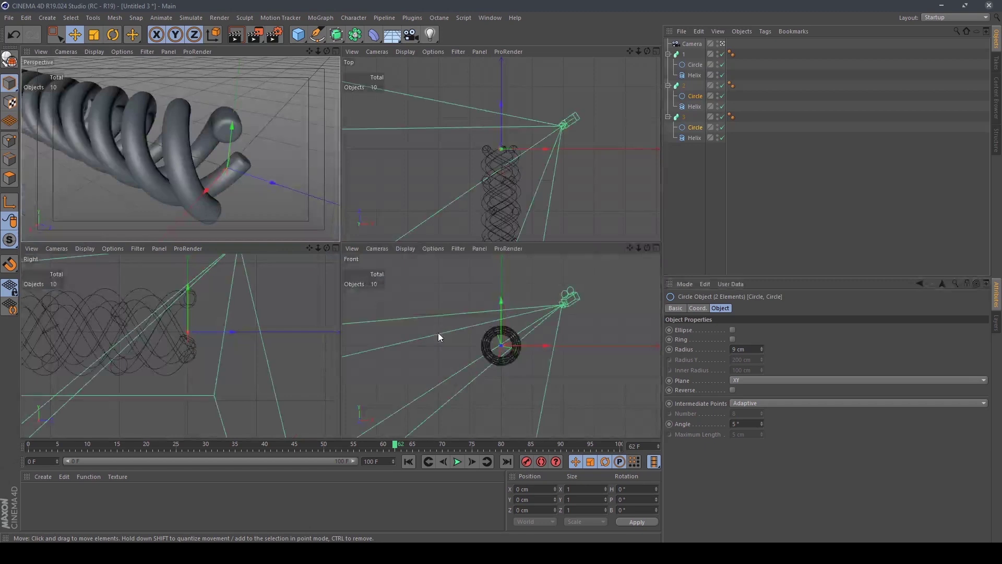
click(298, 35)
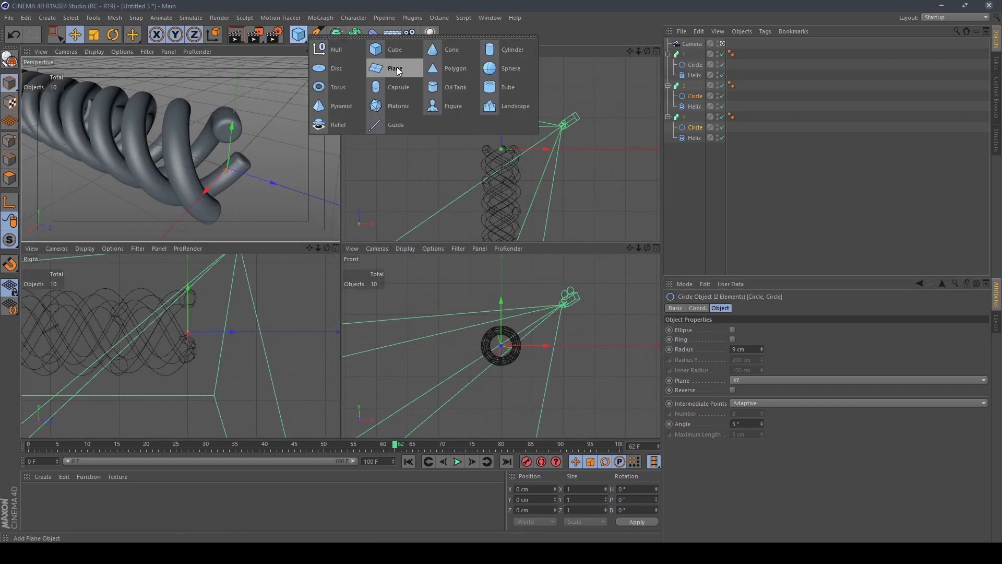
click(395, 69)
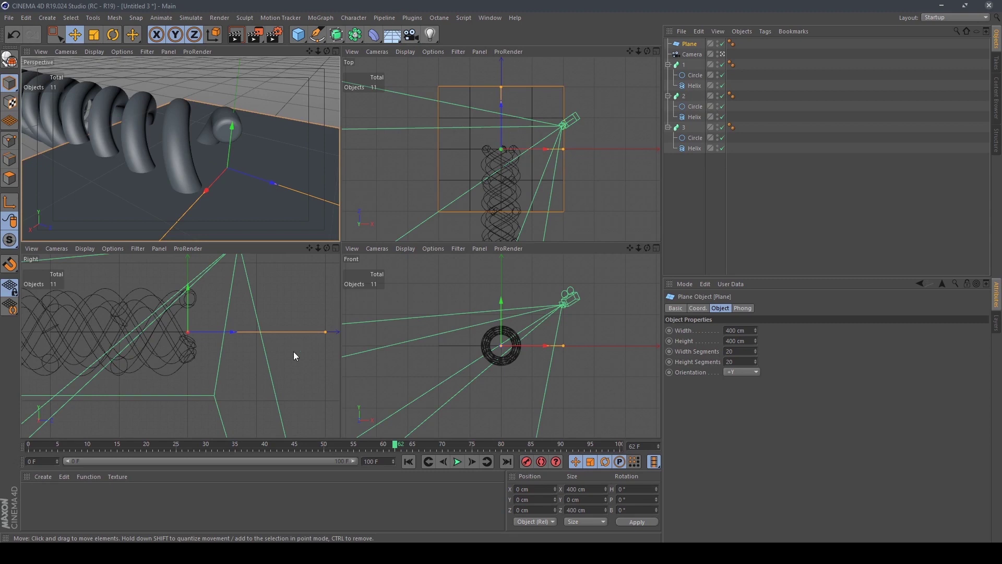
middle_click(484, 362)
scroll(374, 233, up, 3)
mouse_move(372, 133)
mouse_down()
mouse_move(380, 224)
mouse_move(333, 196)
mouse_up()
scroll(390, 327, up, 3)
scroll(338, 298, up, 3)
scroll(324, 258, up, 2)
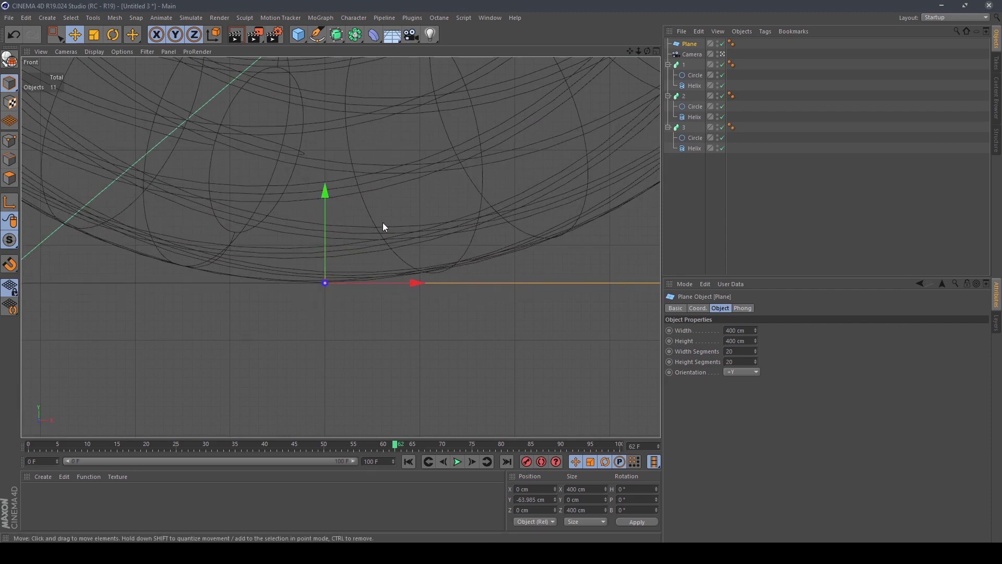
key(F1)
mouse_move(500, 399)
mouse_down()
mouse_move(283, 345)
mouse_move(378, 309)
mouse_up()
key(F5)
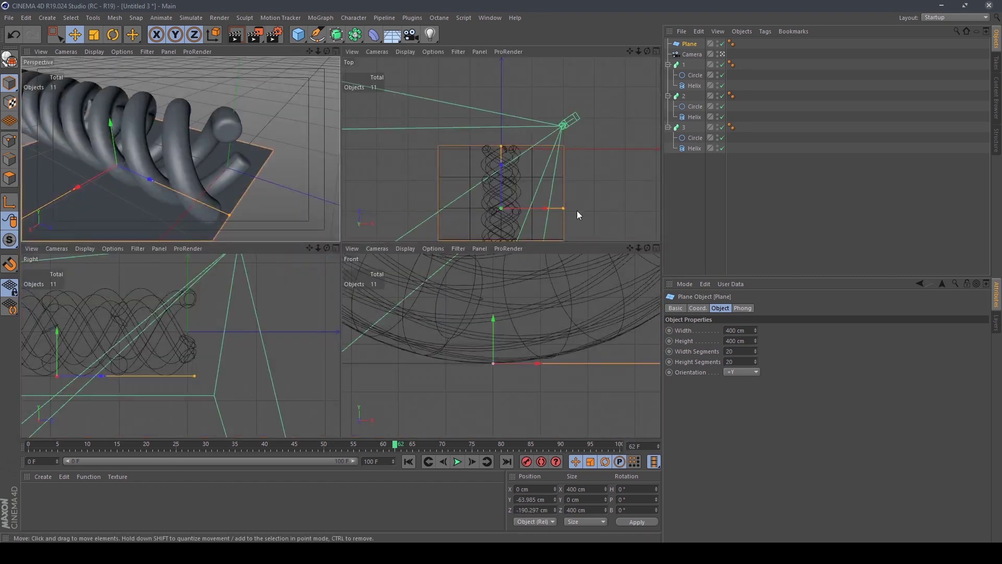
- Scale the floor plane to about 11043 cm wide and 6696 cm deep
drag(563, 208, 879, 208)
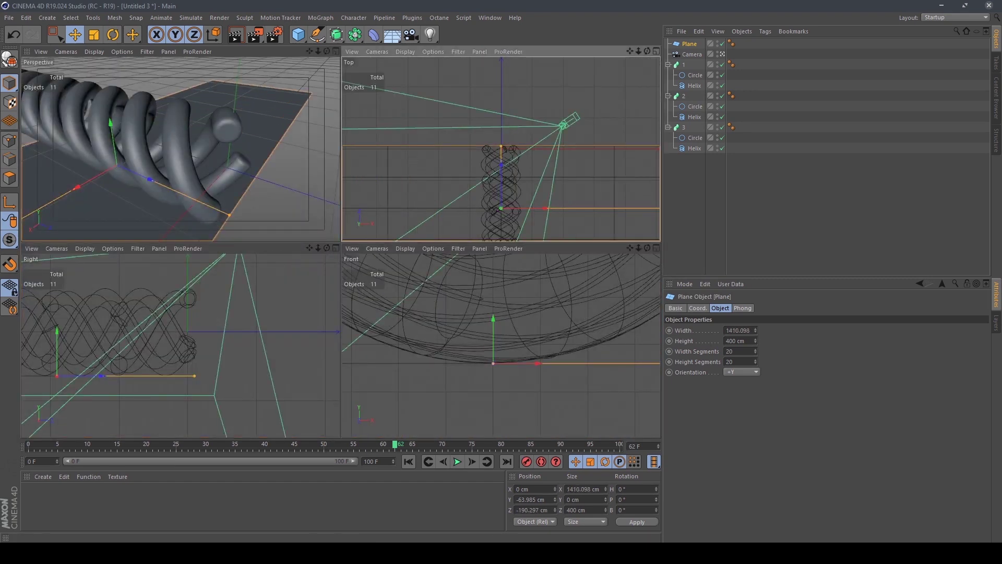
drag(501, 147, 501, 59)
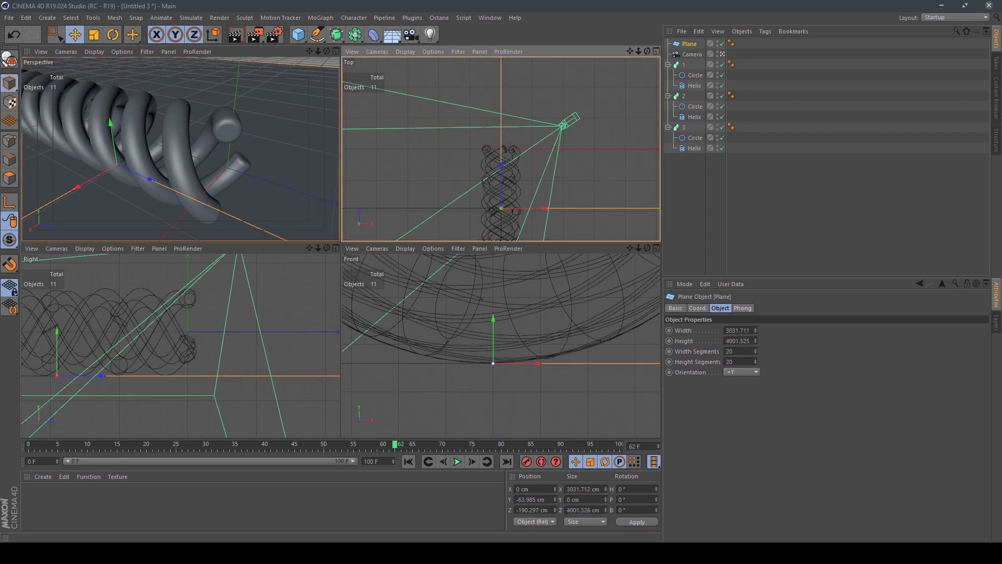
scroll(543, 151, down, 5)
scroll(543, 151, down, 5)
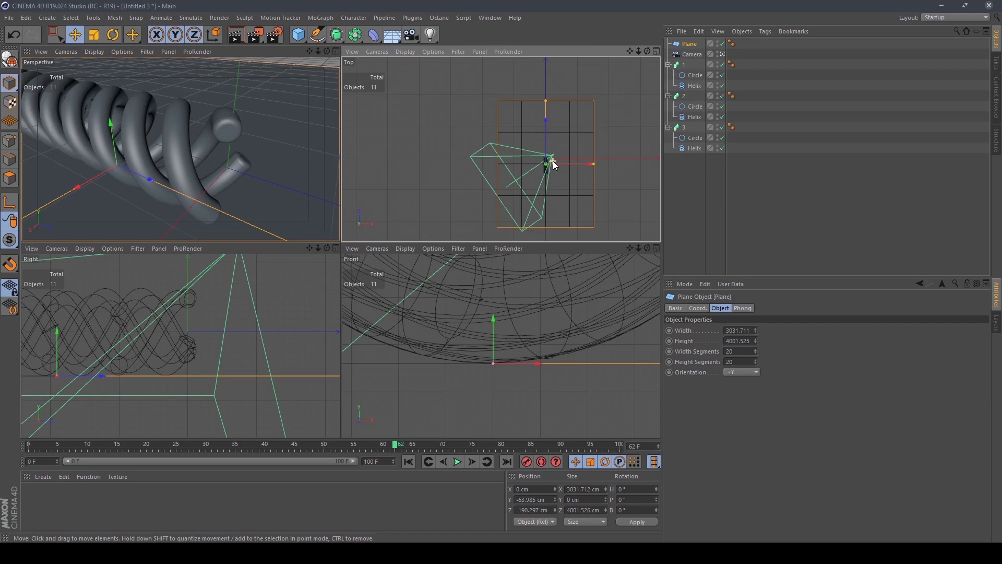
drag(595, 165, 720, 165)
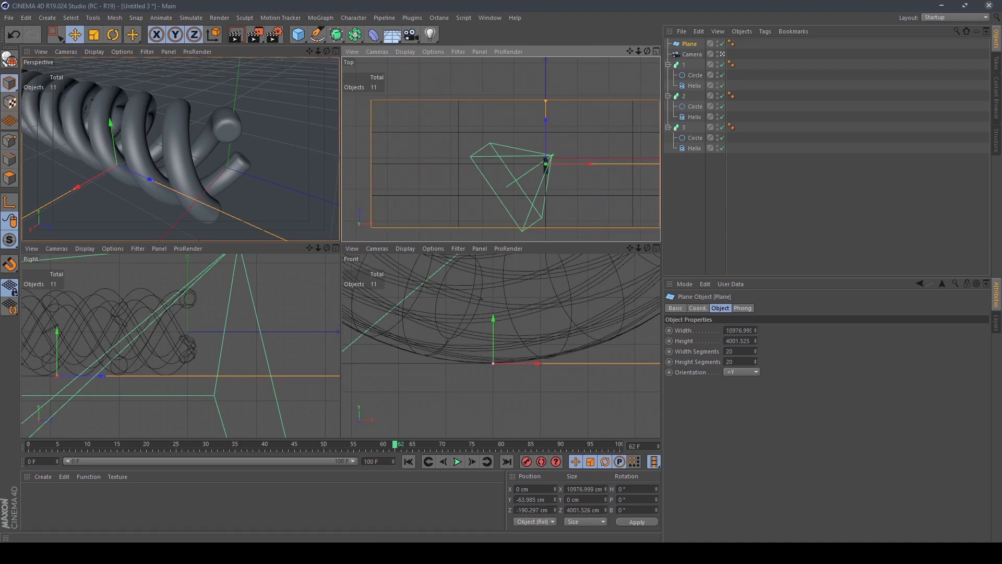
drag(546, 100, 546, 57)
- Maximize the perspective view and orbit slightly around the tubes over the floor
middle_click(270, 140)
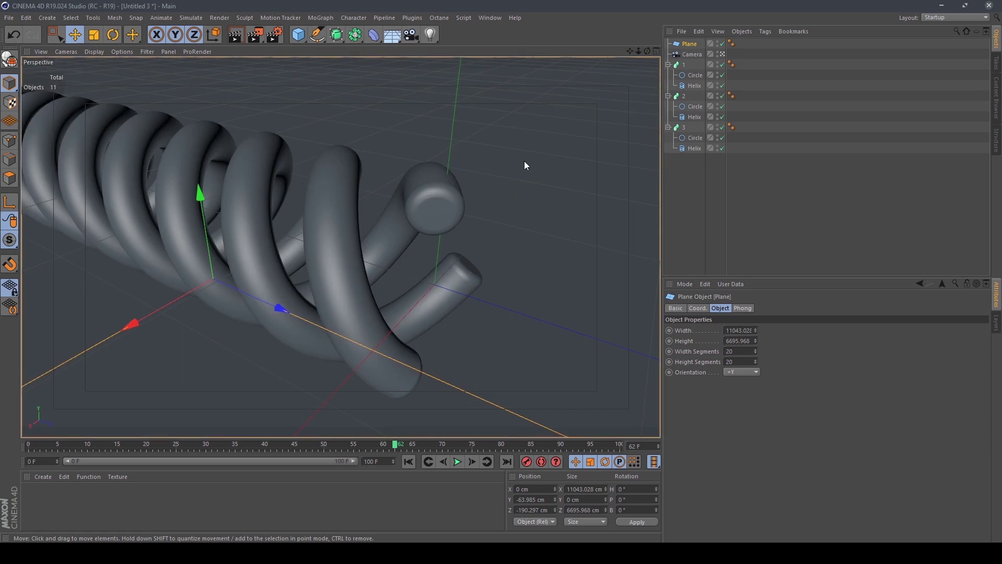
mouse_move(647, 52)
mouse_down()
mouse_move(629, 60)
mouse_move(642, 54)
mouse_up()
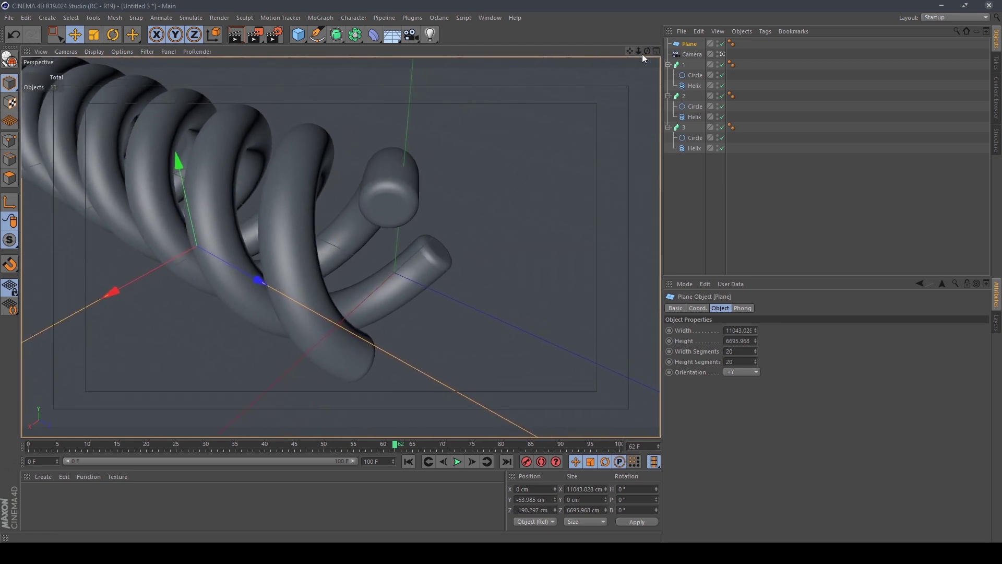
drag(647, 52, 647, 51)
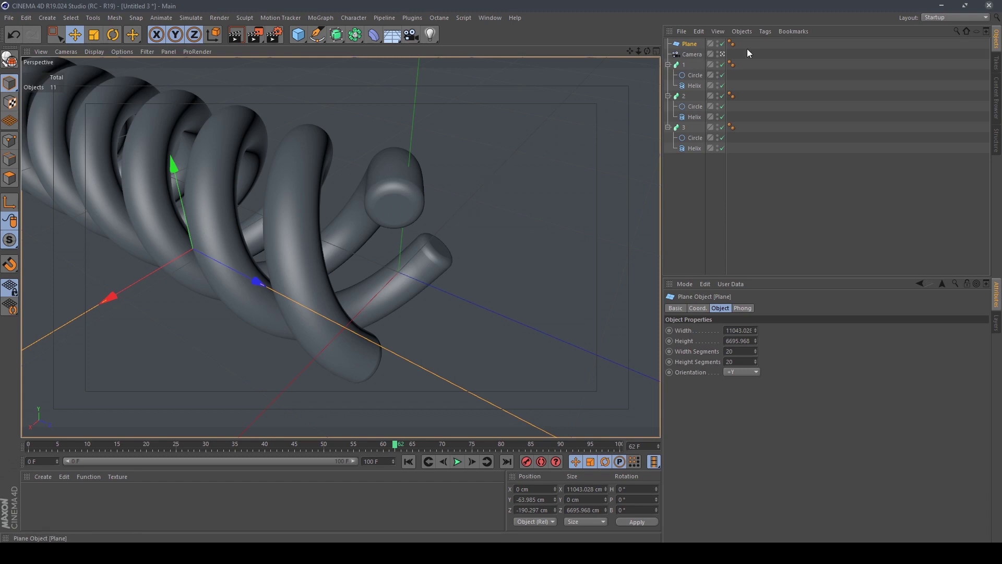
- Add a Protection tag to the camera and collapse helix groups 1, 2 and 3
right_click(692, 55)
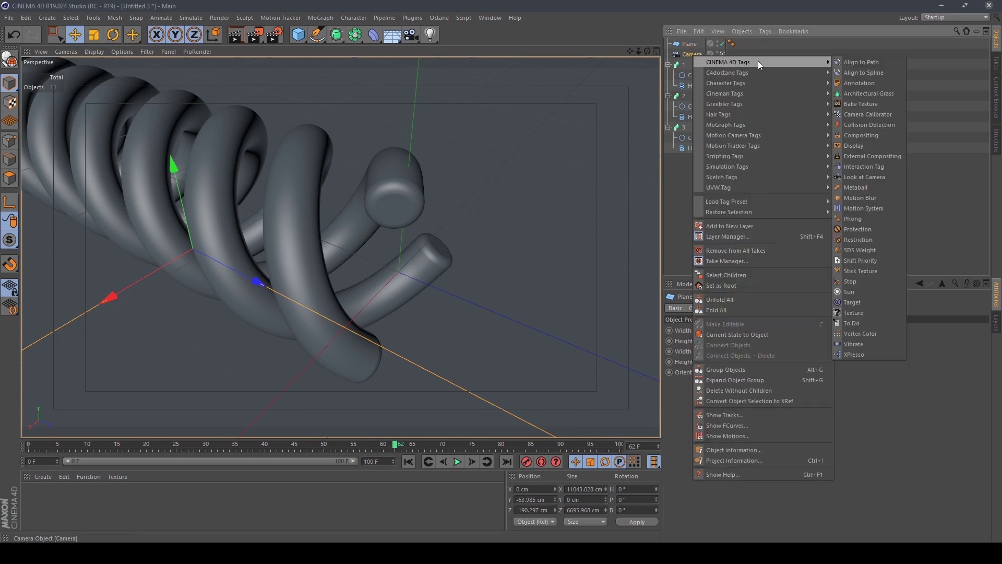
mouse_move(728, 62)
click(860, 230)
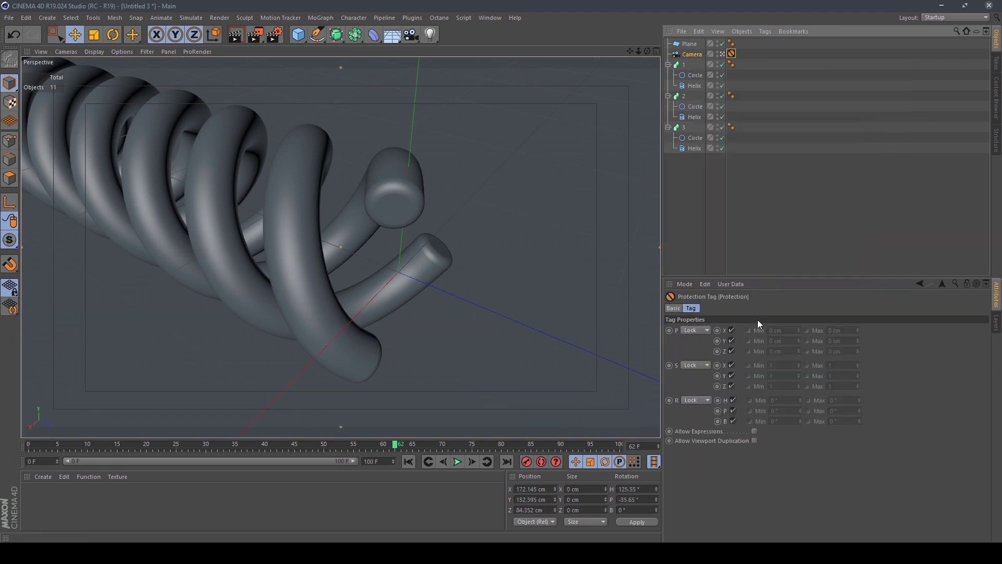
click(668, 64)
click(668, 85)
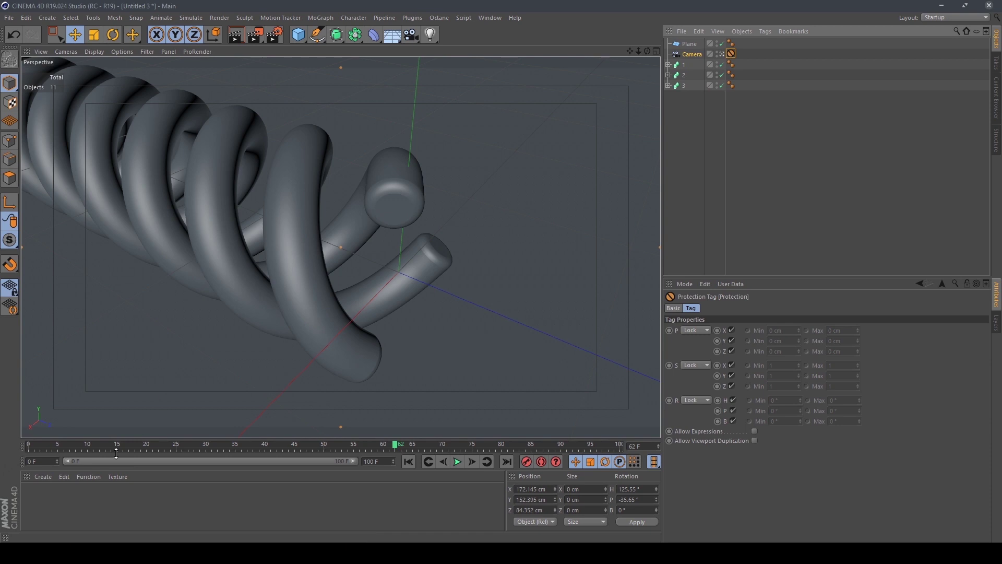
- Create a new material with a teal colour at 100% saturation and 83% value
double_click(71, 500)
double_click(40, 499)
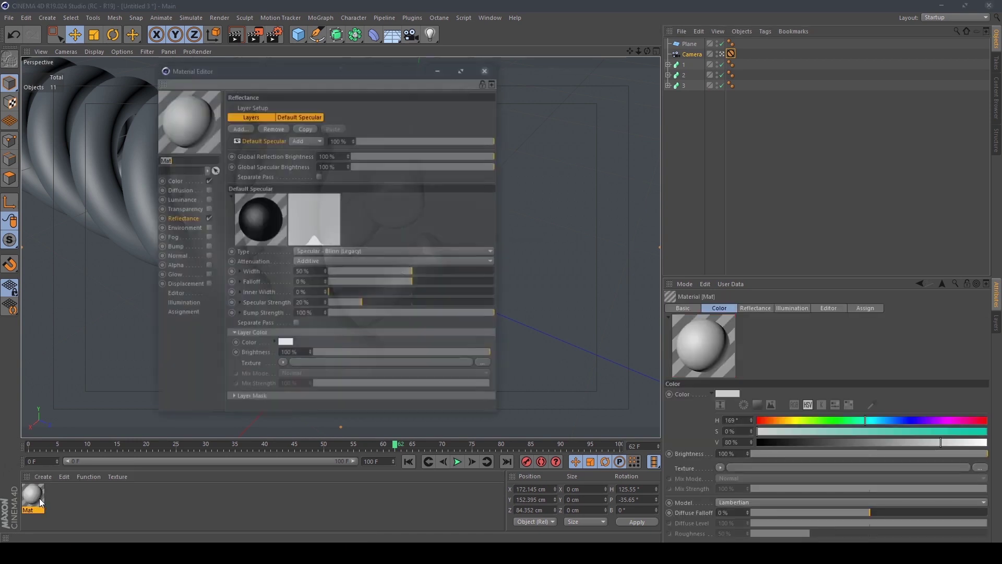
click(188, 180)
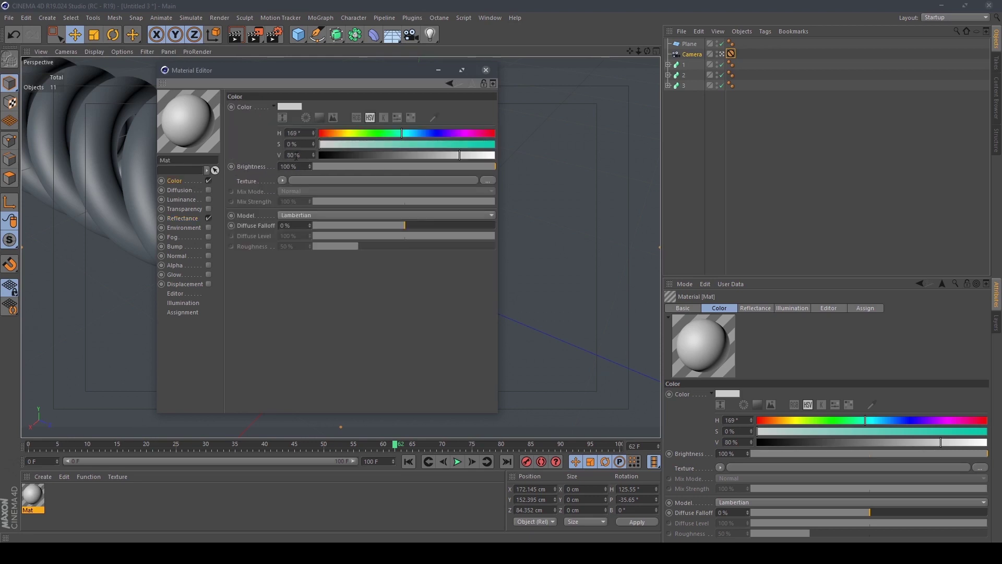
drag(382, 144, 471, 144)
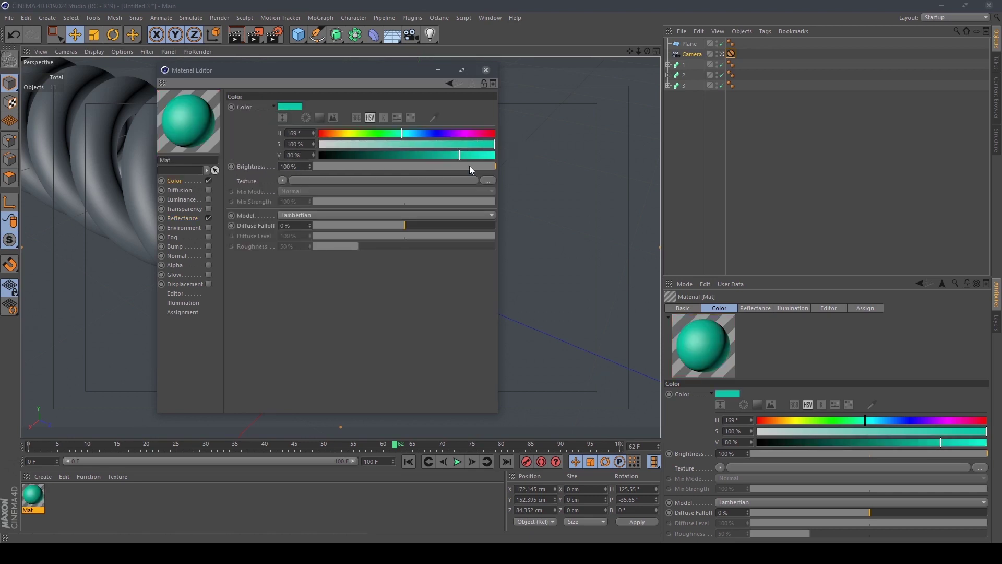
click(465, 155)
- Enable Luminance and paste in the same teal colour
right_click(231, 107)
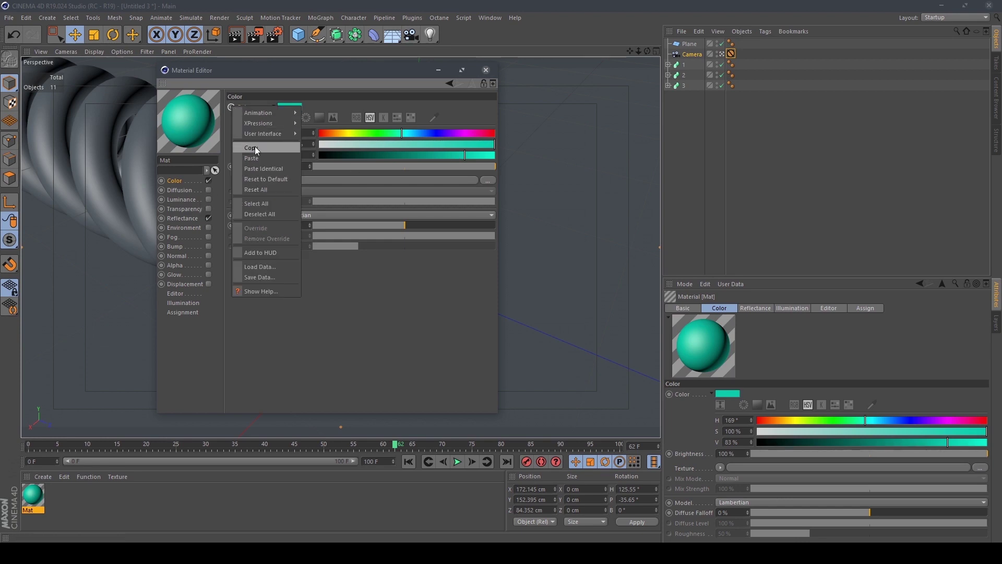
click(256, 149)
click(208, 199)
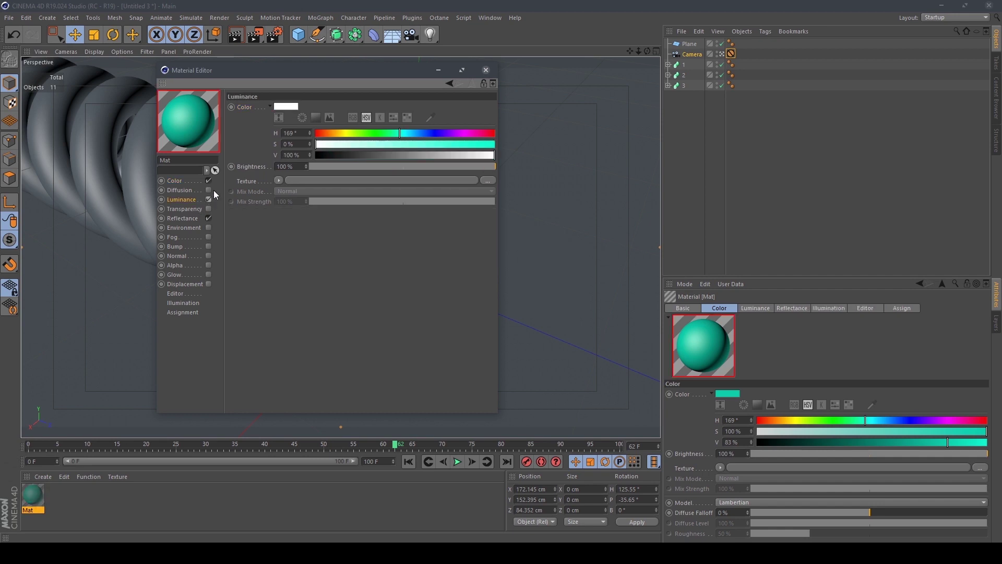
right_click(236, 107)
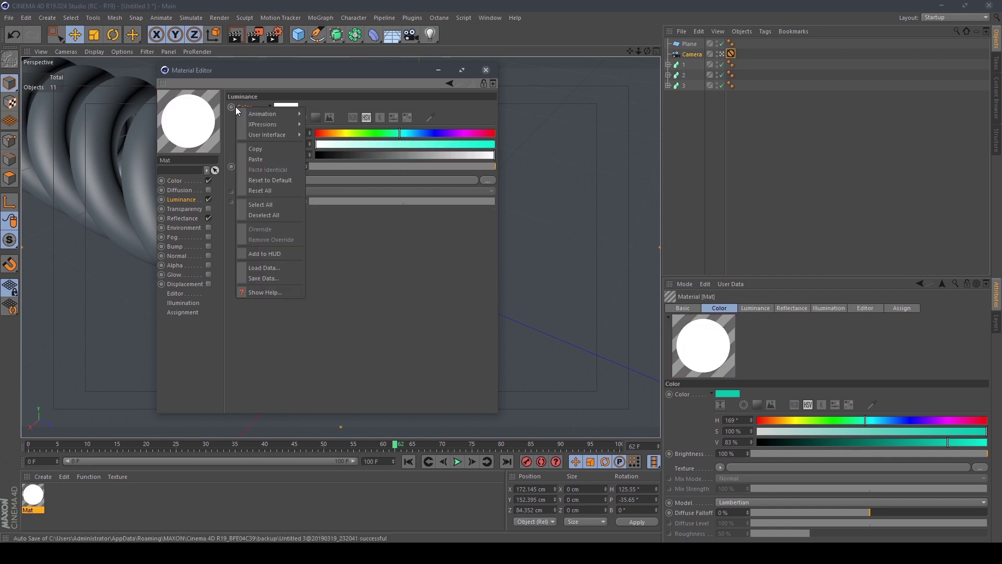
click(268, 160)
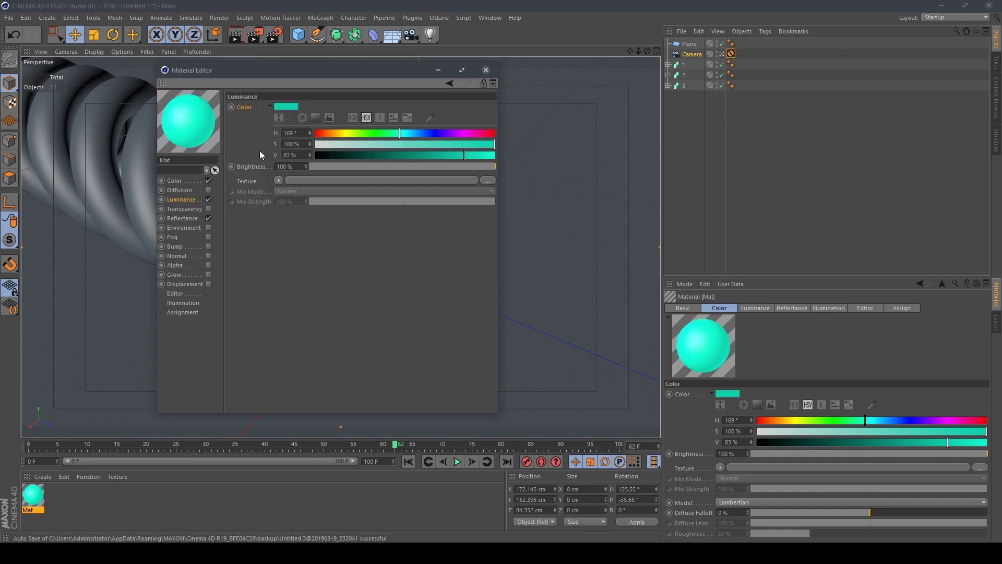
- Add a Reflection (Legacy) layer at 0% roughness and 100% strength
click(187, 220)
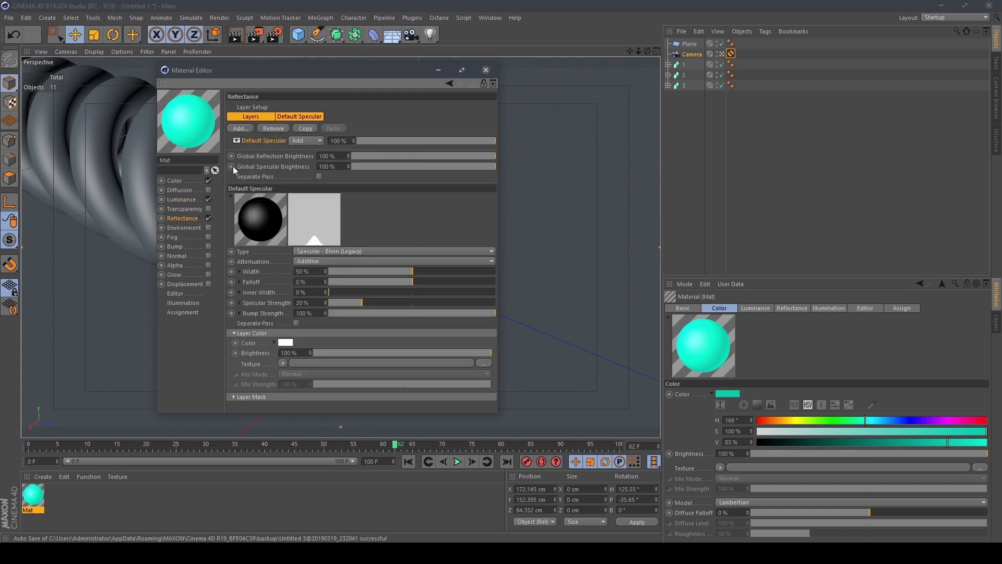
click(242, 129)
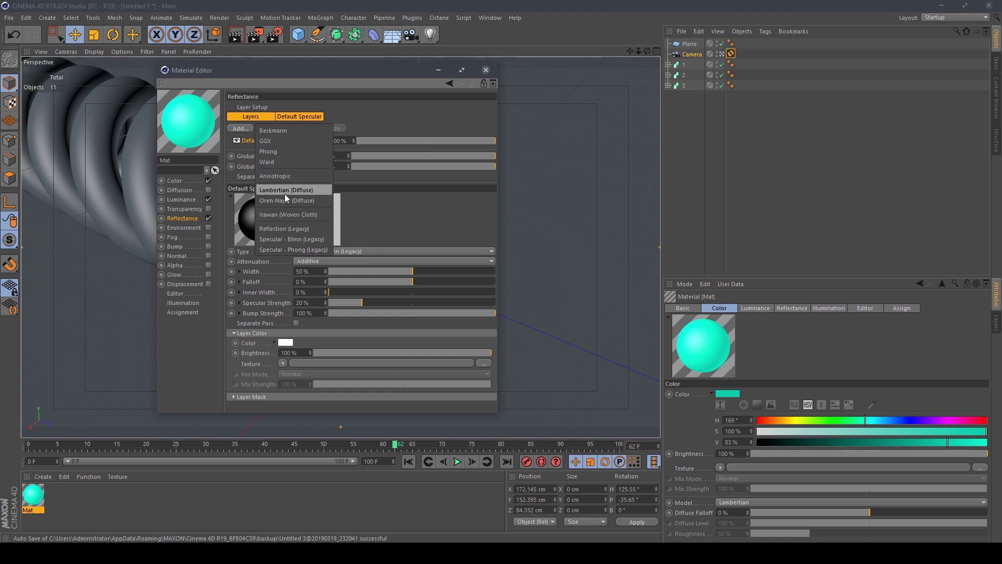
click(298, 228)
drag(346, 282, 368, 285)
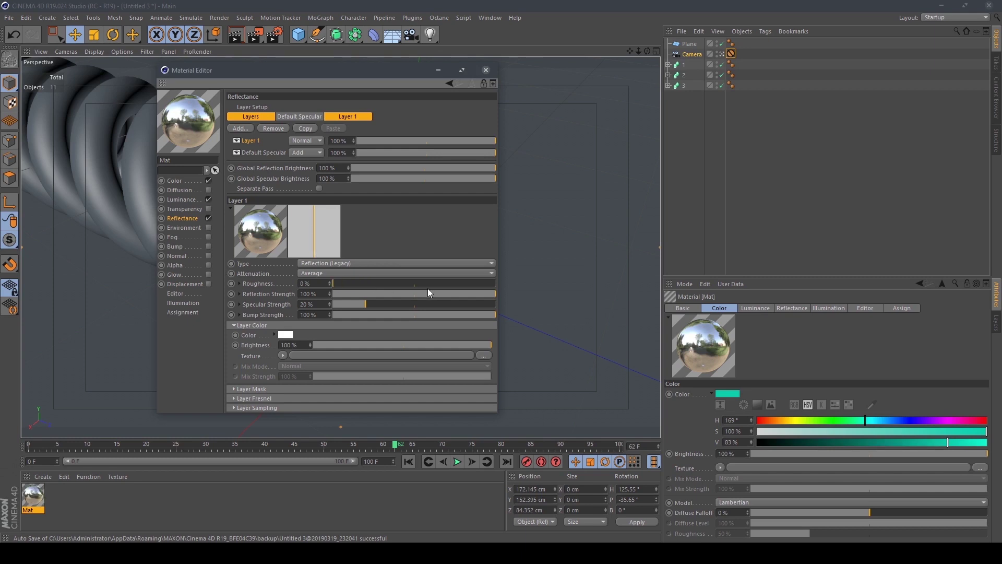
drag(368, 294, 468, 293)
- Compare against the Sprial_Loop.mov reference render and expand the layer mask settings
click(453, 534)
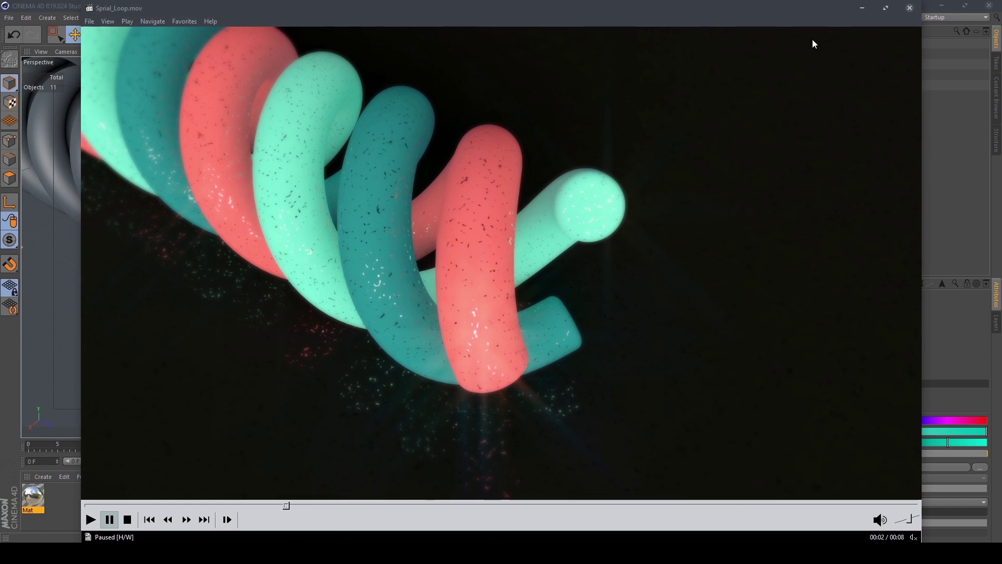
click(862, 7)
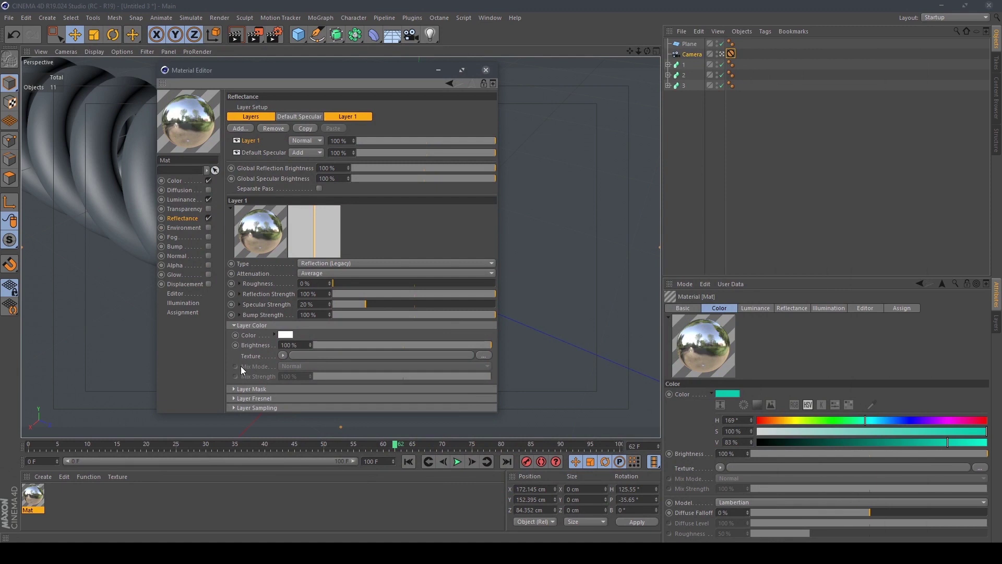
click(230, 388)
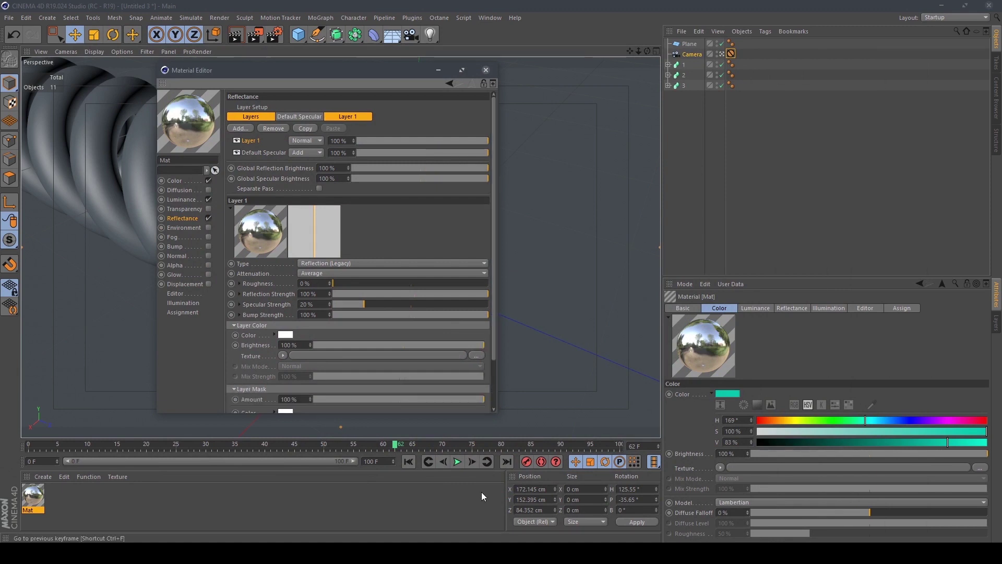
key(alt+Tab)
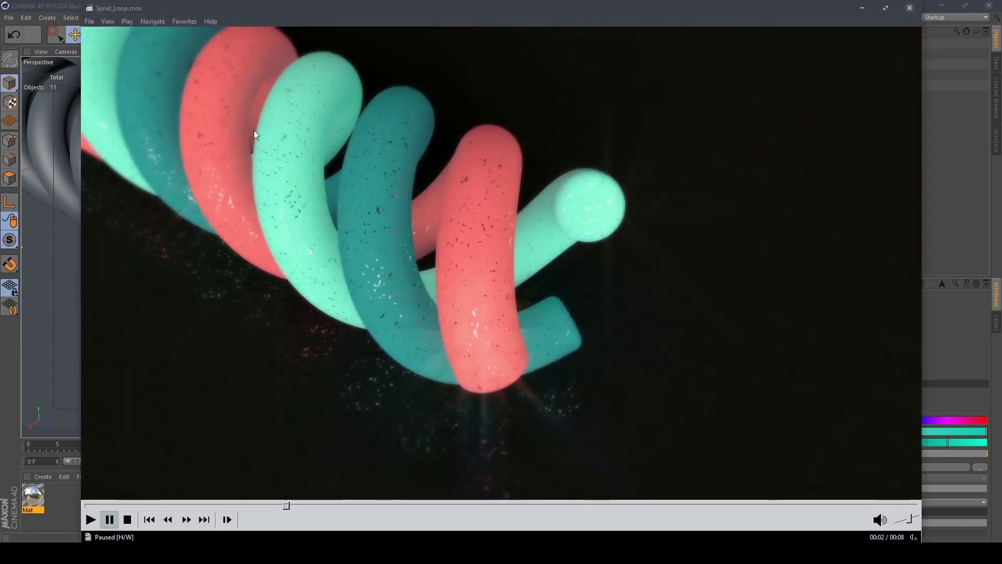
key(alt+Tab)
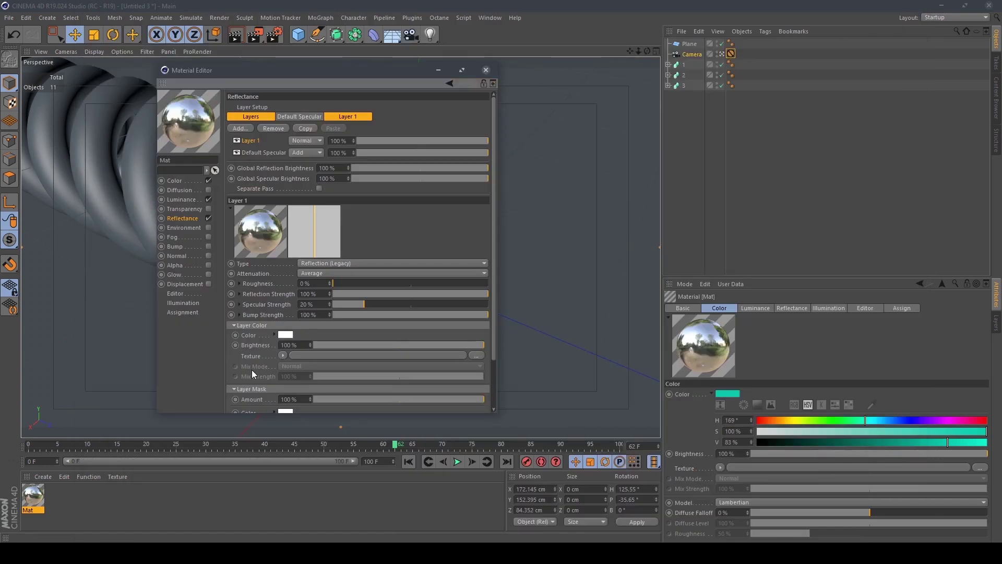
- Set the reflection layer's mask amount to 100%
click(236, 325)
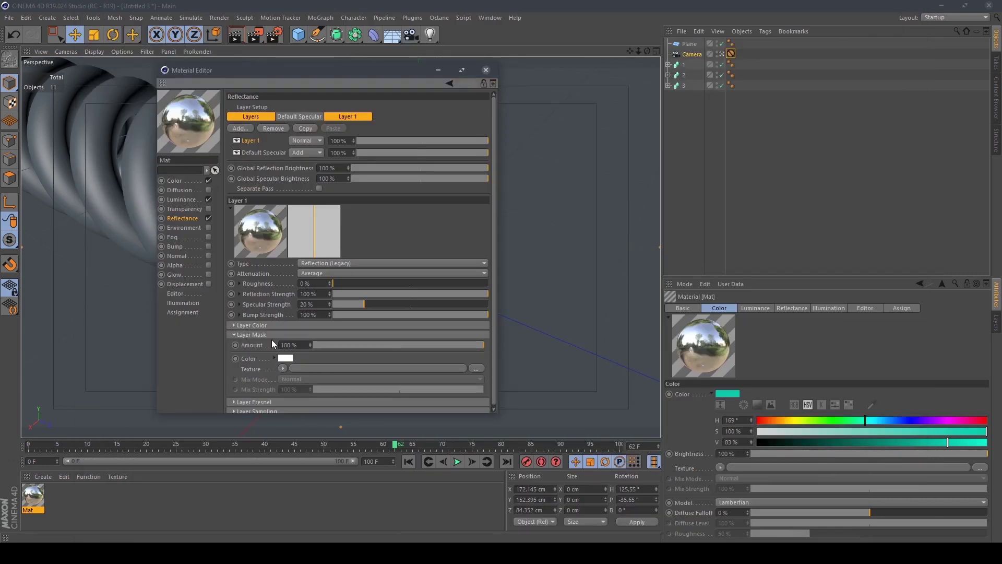
click(284, 345)
text(99)
key(Return)
text(100)
key(Return)
- Assign a Noise shader as the reflection layer's mask texture and open its settings
click(477, 368)
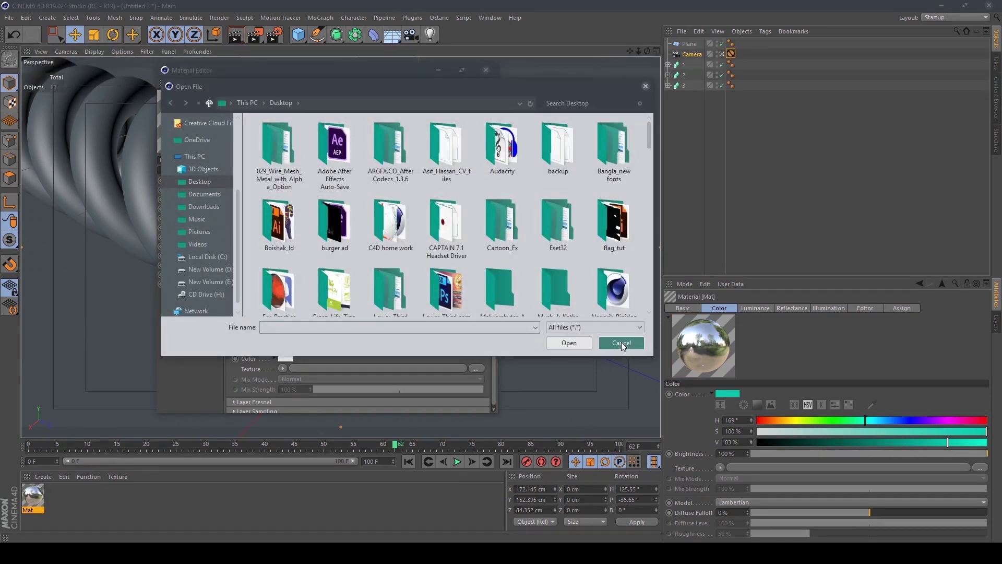
click(621, 344)
click(283, 369)
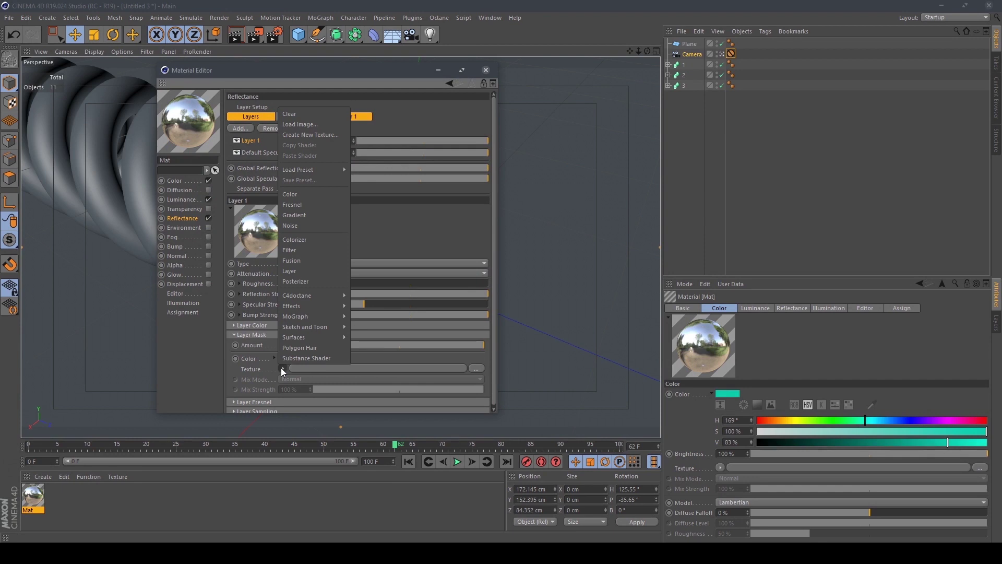
click(295, 225)
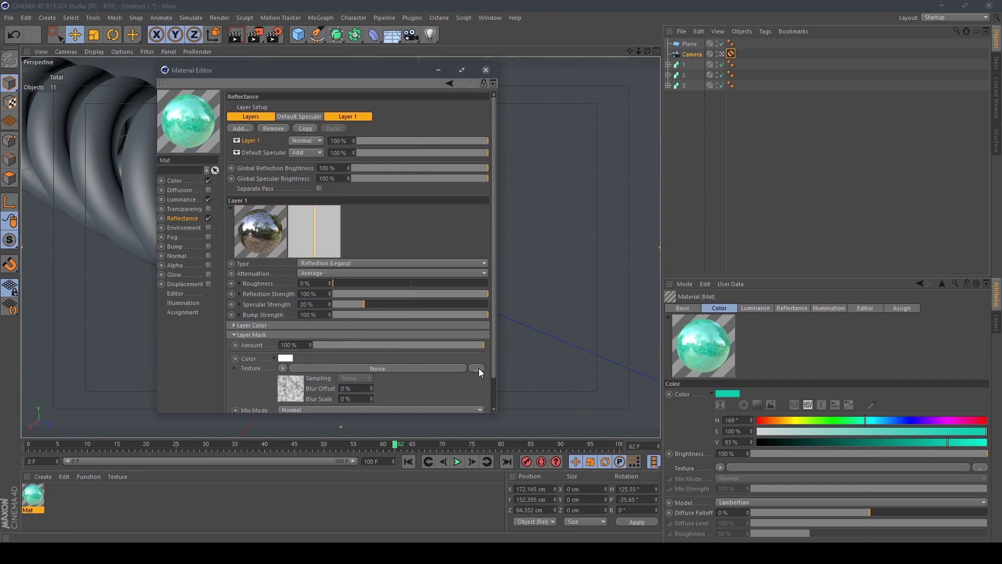
click(288, 392)
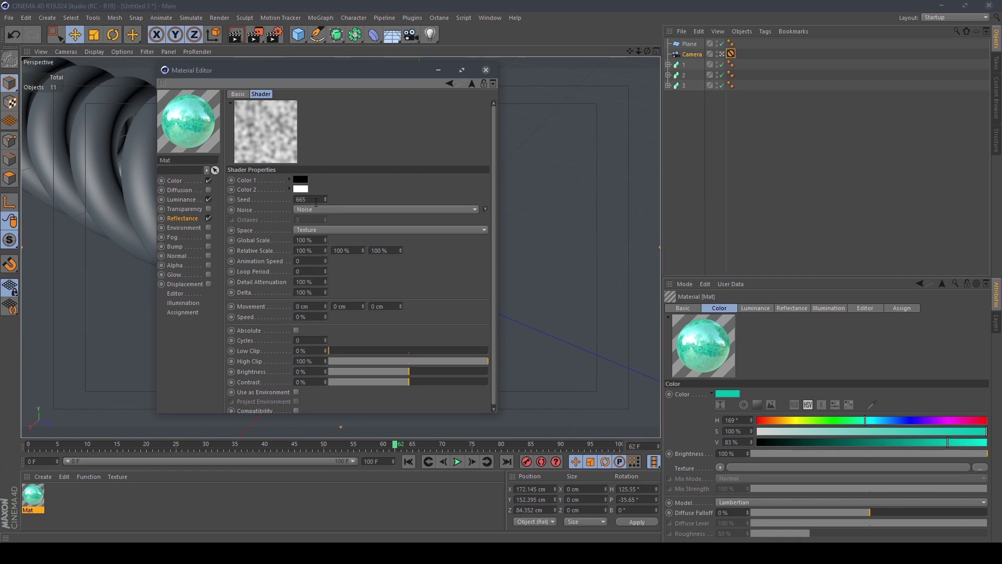
- Switch the mask noise to Pezo with a 30% global scale
click(485, 208)
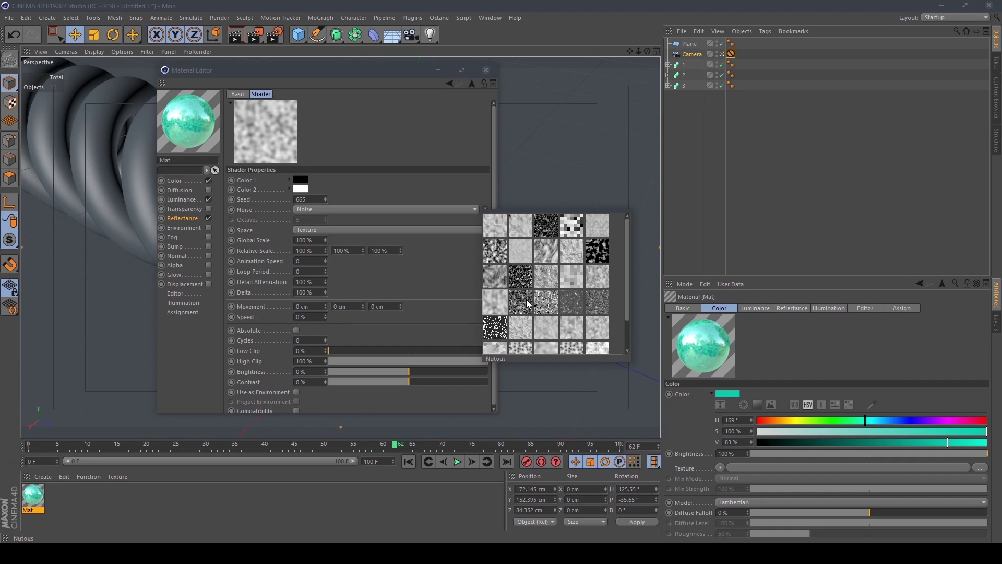
click(578, 305)
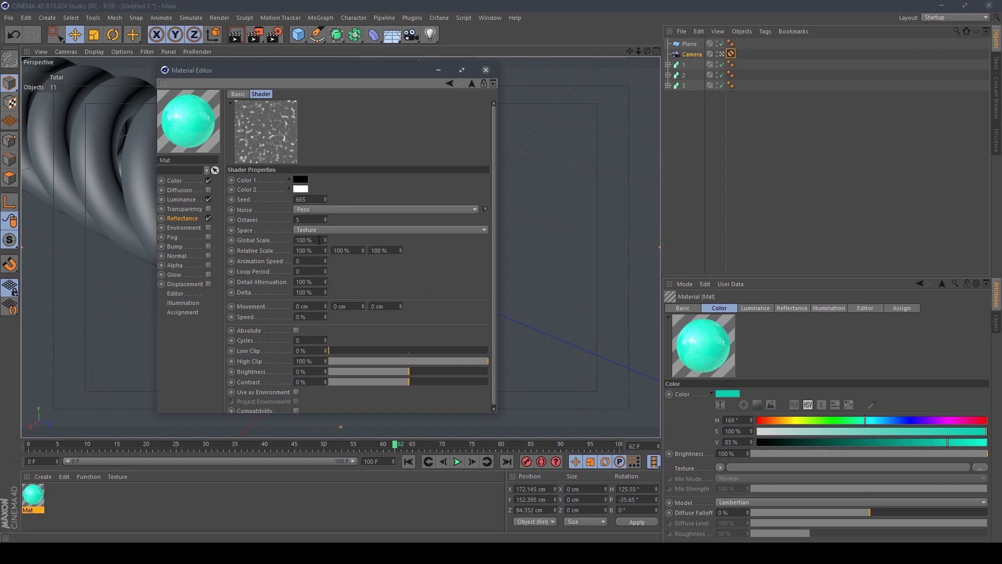
mouse_move(324, 240)
mouse_down()
mouse_move(303, 240)
mouse_move(329, 240)
mouse_up()
click(324, 240)
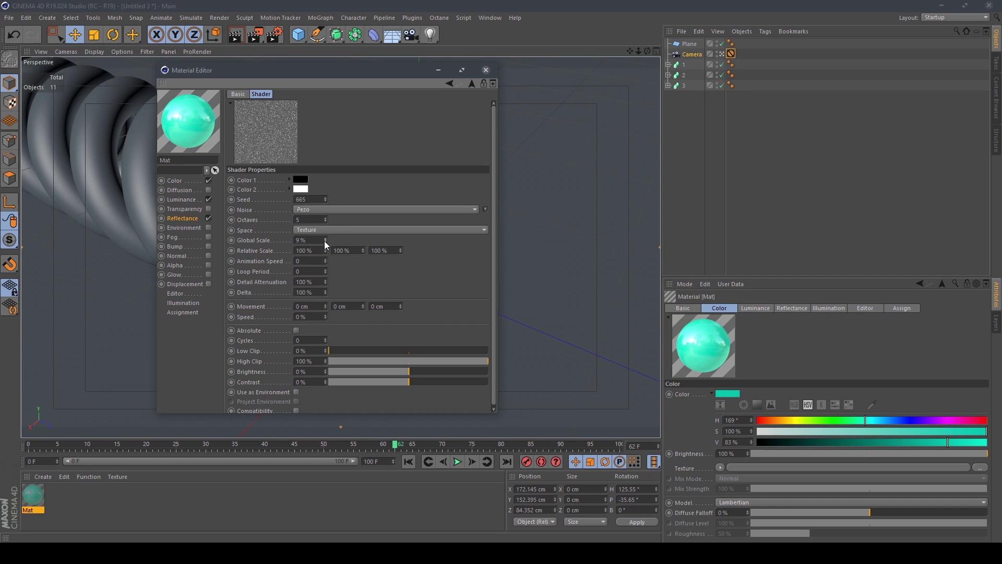
click(324, 240)
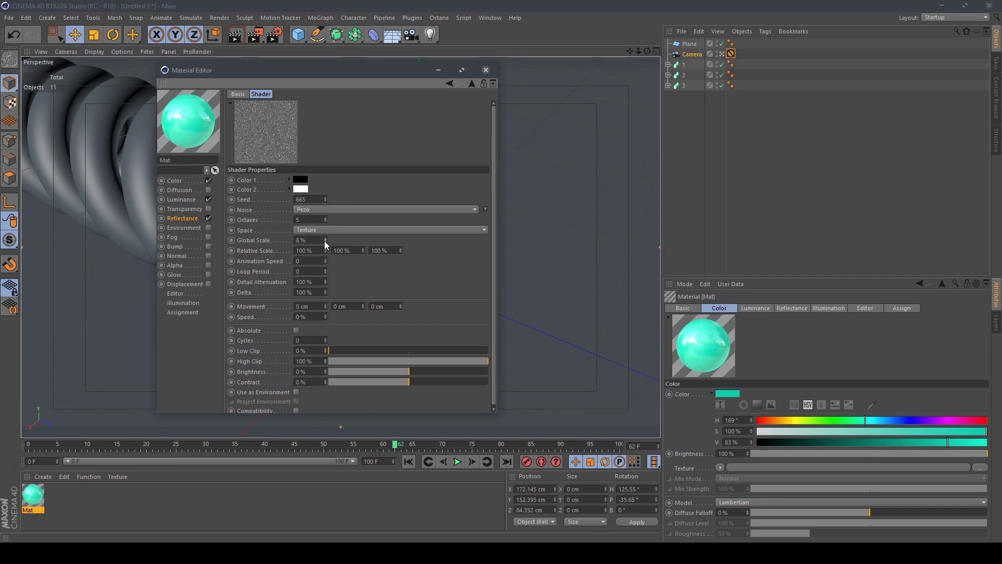
double_click(301, 240)
text(20)
key(Return)
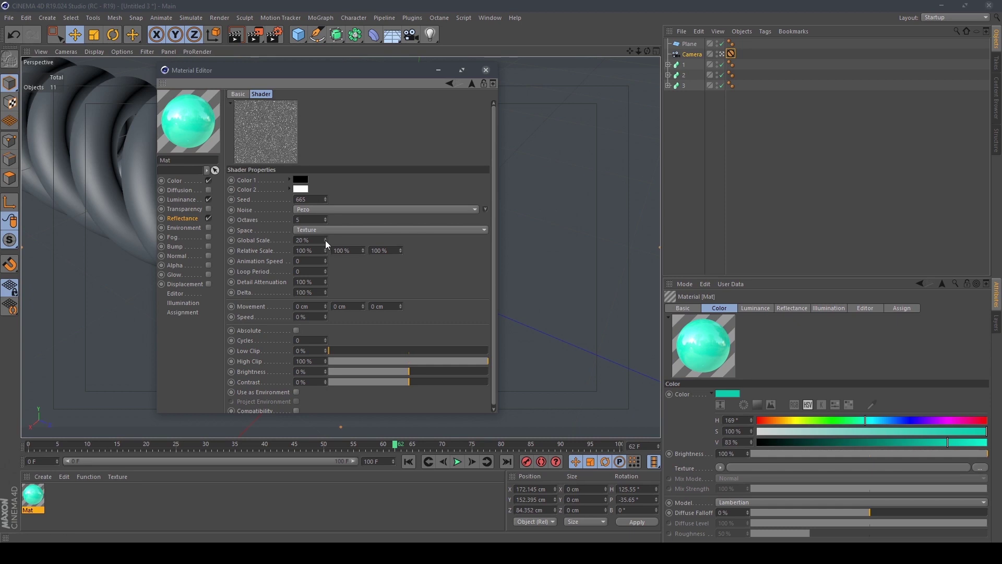
double_click(312, 240)
text(30)
key(Return)
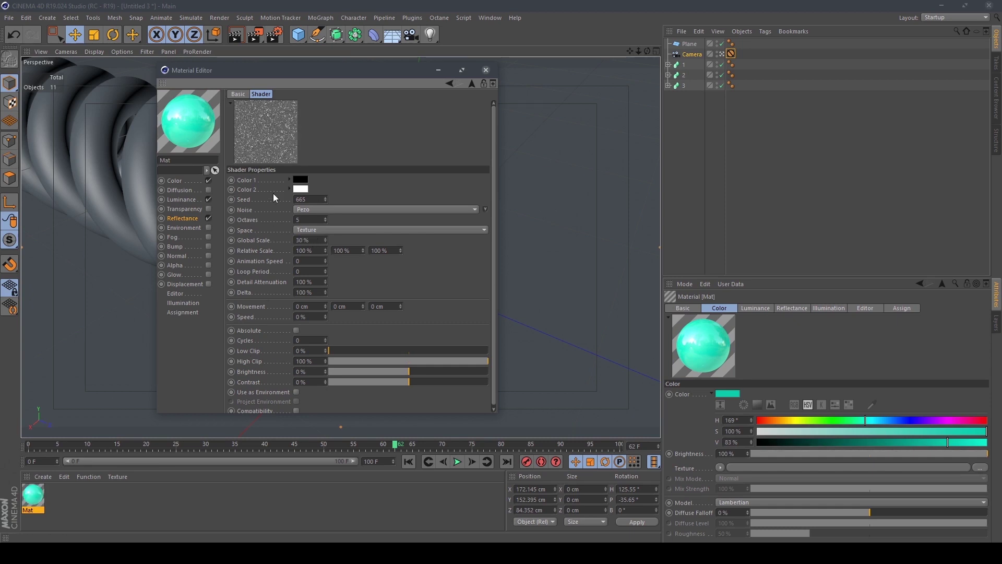
- Set the noise brightness to -3% and contrast to 57%
mouse_move(400, 371)
mouse_down()
mouse_move(343, 372)
mouse_move(405, 376)
mouse_up()
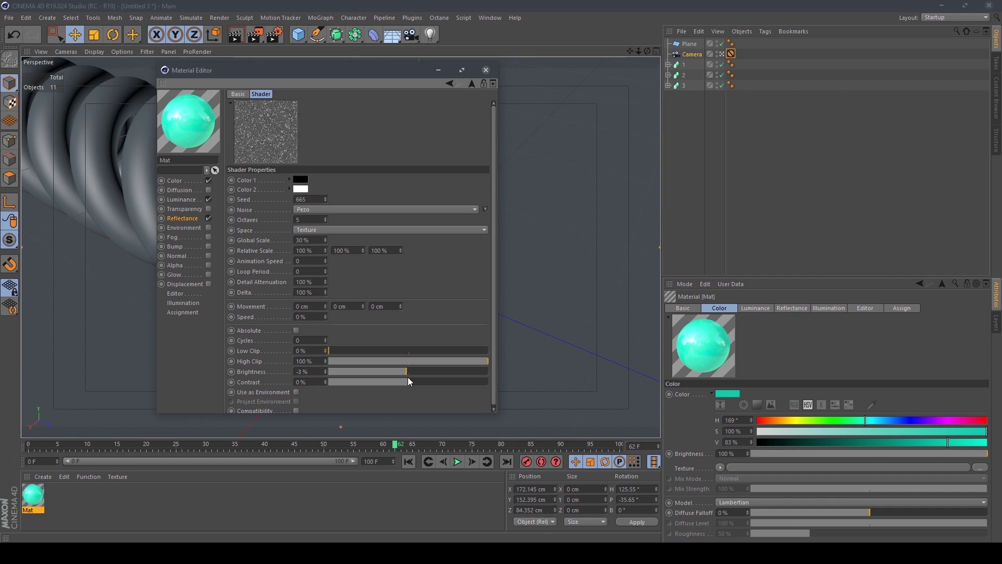
drag(409, 380, 368, 383)
drag(364, 379, 457, 378)
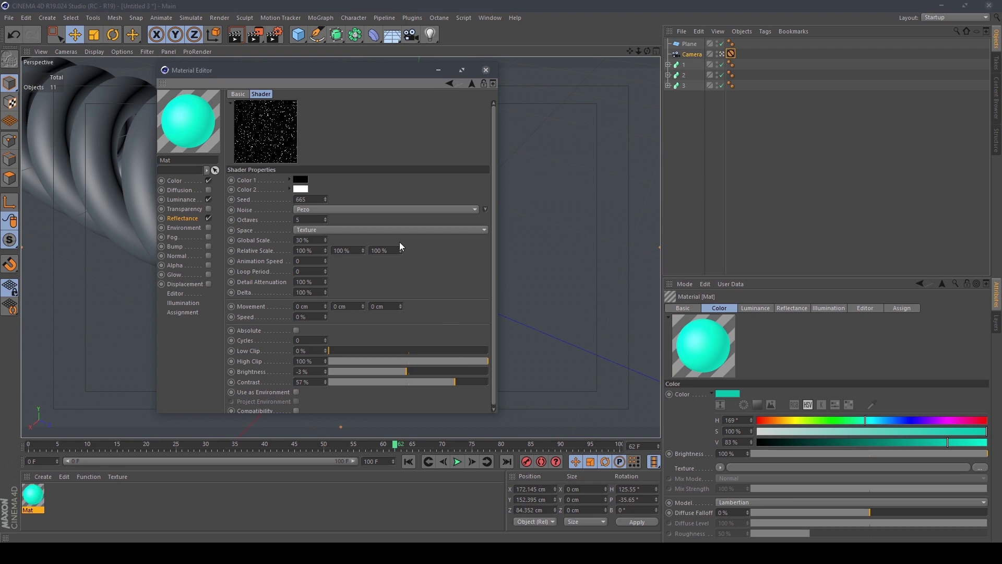
- Drag the speckled teal Mat onto tube 1, then duplicate it as Mat.1 for editing
click(195, 217)
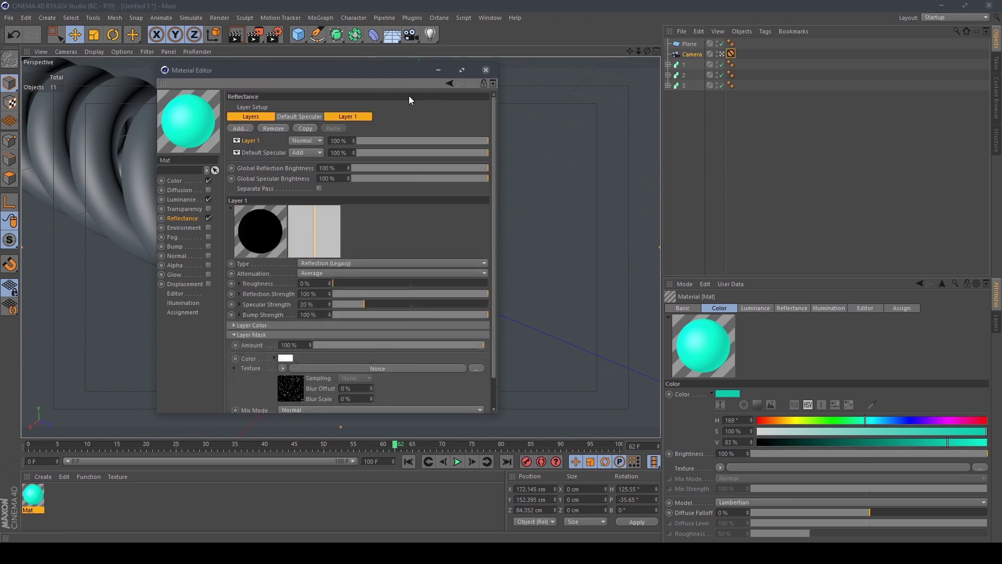
click(485, 70)
drag(41, 499, 684, 65)
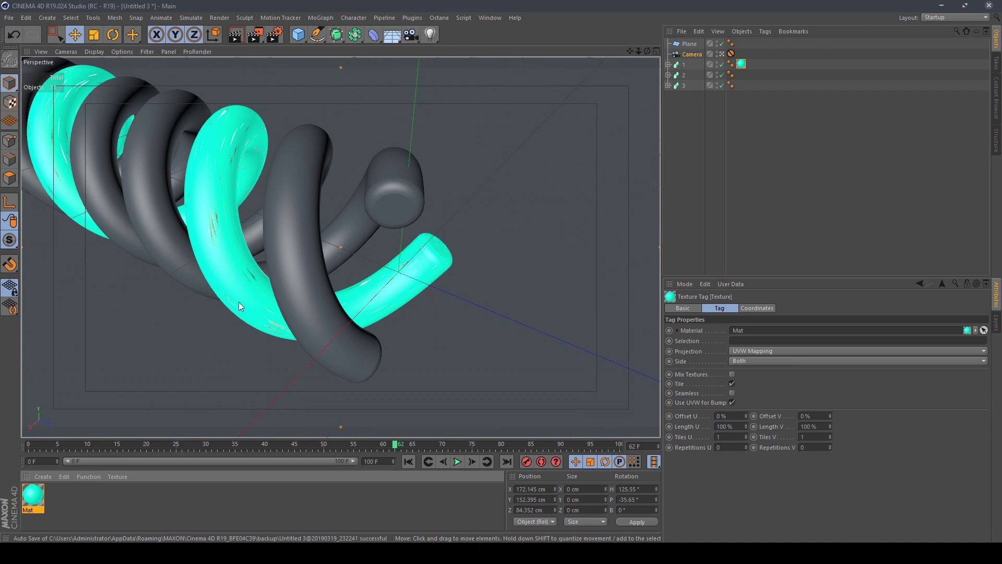
ctrl+drag(42, 495, 63, 501)
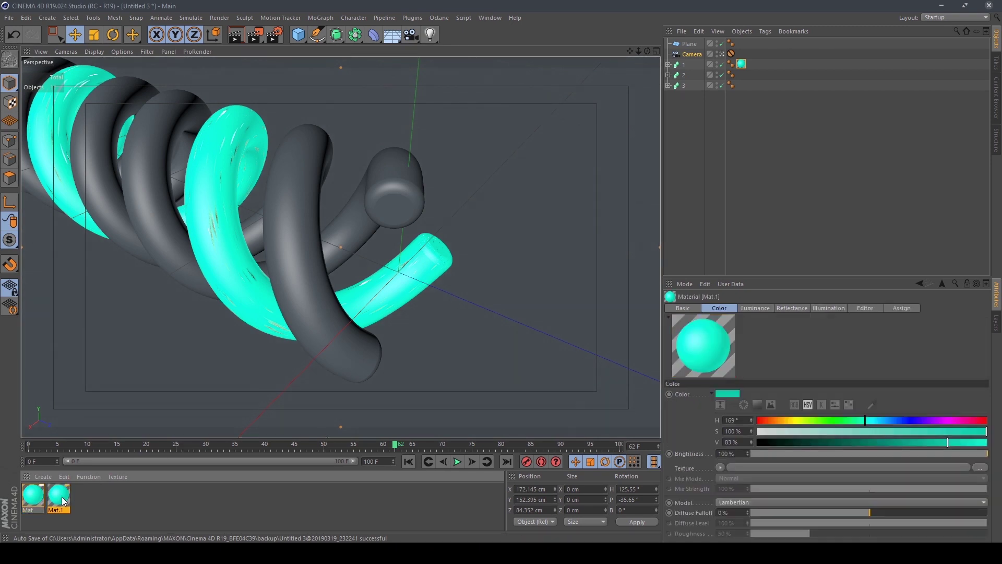
double_click(58, 495)
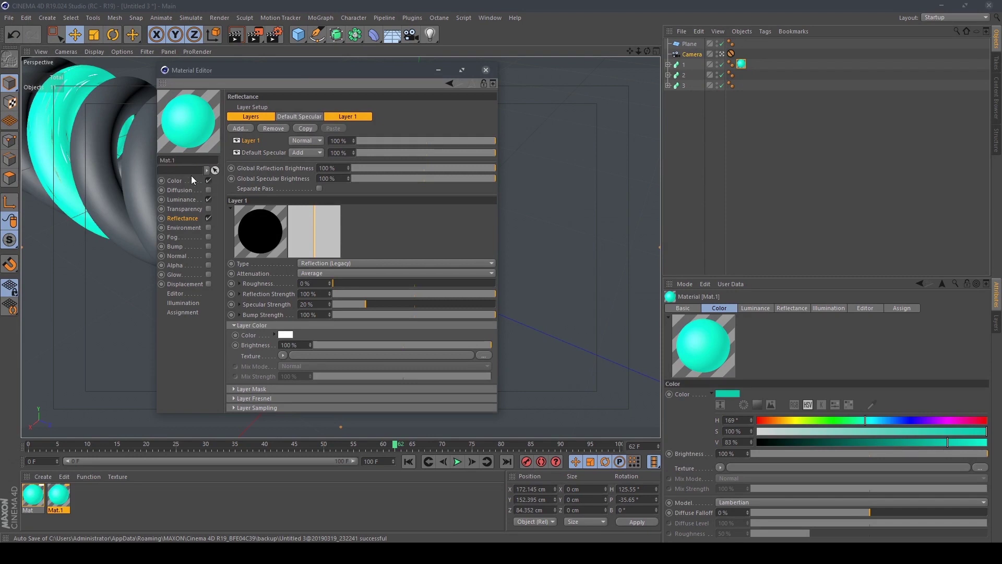
- Set Mat.1's Color to a pale coral pink: H 0°, S 40%, V 100%
click(175, 180)
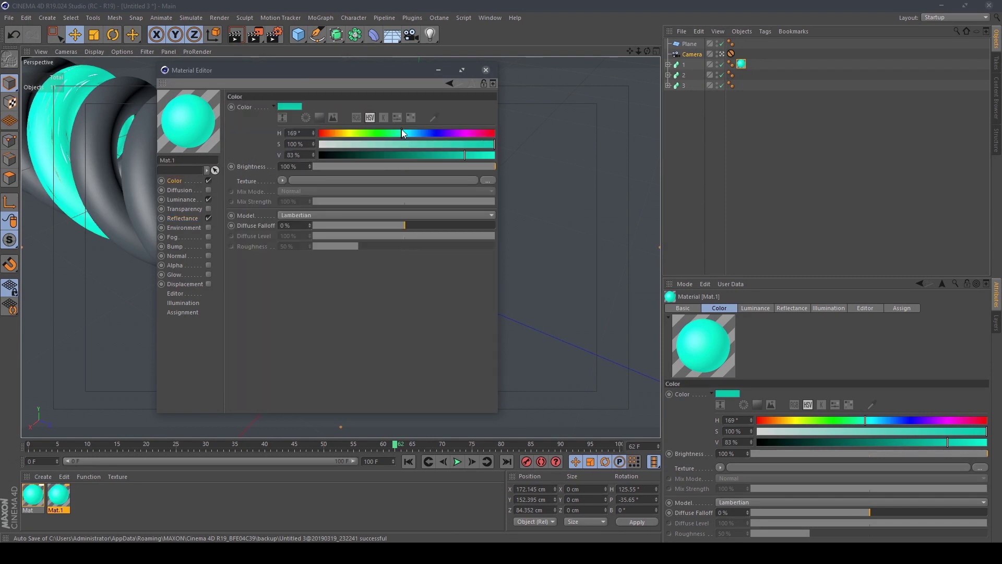
drag(401, 133, 333, 137)
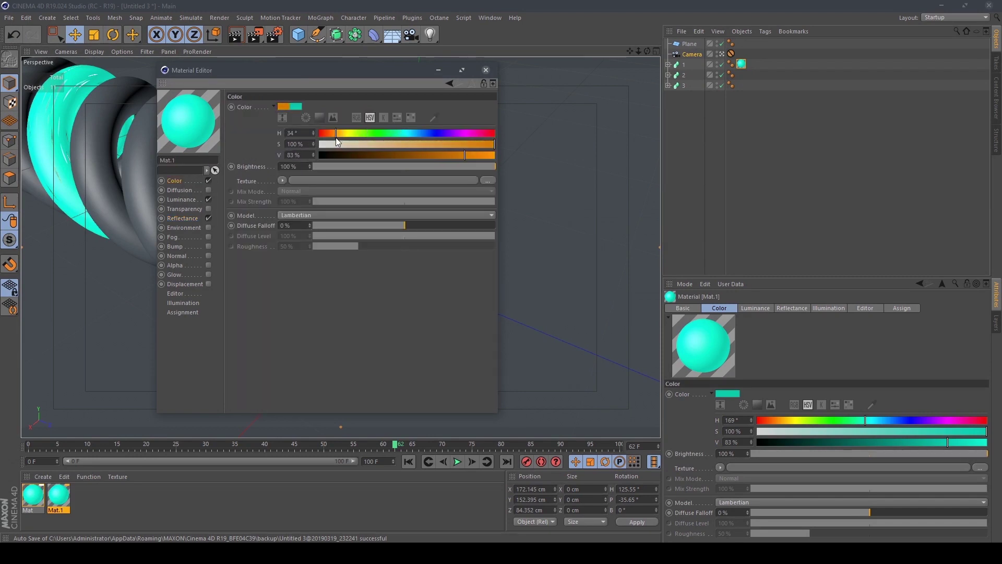
drag(334, 136, 460, 134)
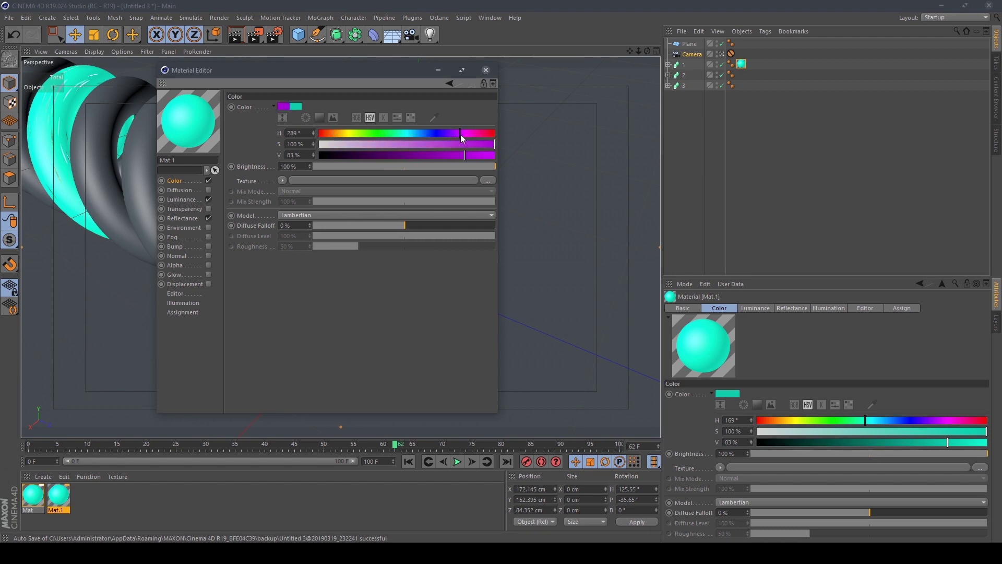
mouse_move(361, 144)
mouse_down()
mouse_move(329, 143)
mouse_move(344, 144)
mouse_up()
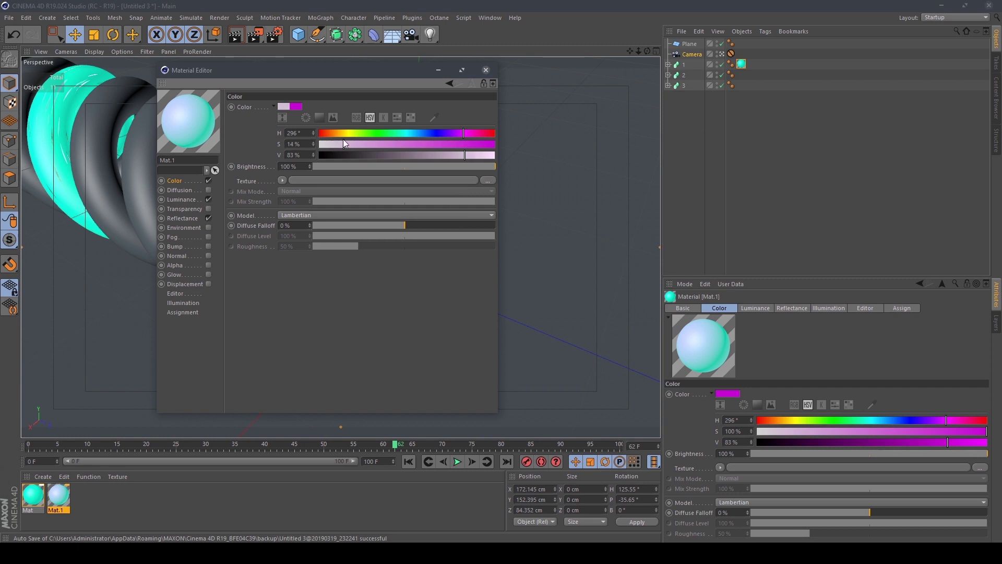
mouse_move(468, 155)
mouse_down()
mouse_move(495, 155)
mouse_move(503, 132)
mouse_up()
click(353, 144)
mouse_move(374, 143)
mouse_down()
mouse_move(401, 146)
mouse_move(389, 144)
mouse_up()
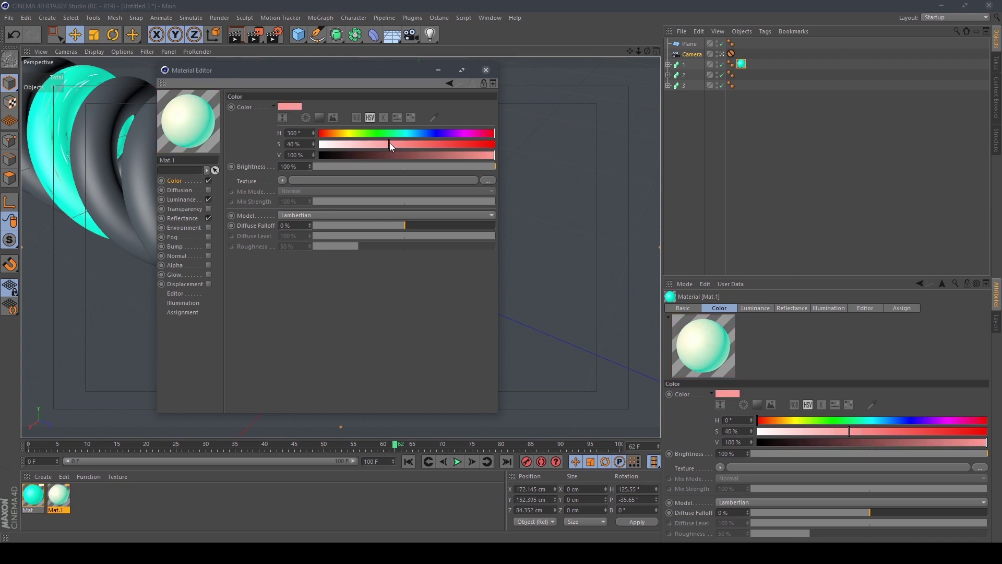
- Copy the pink colour into Mat.1's Luminance colour
right_click(241, 107)
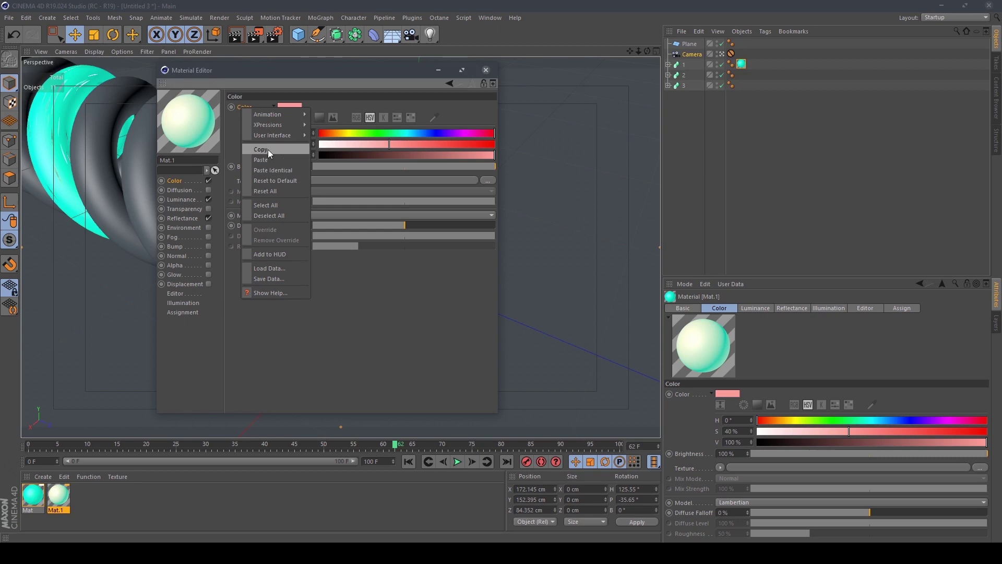
click(182, 200)
right_click(253, 108)
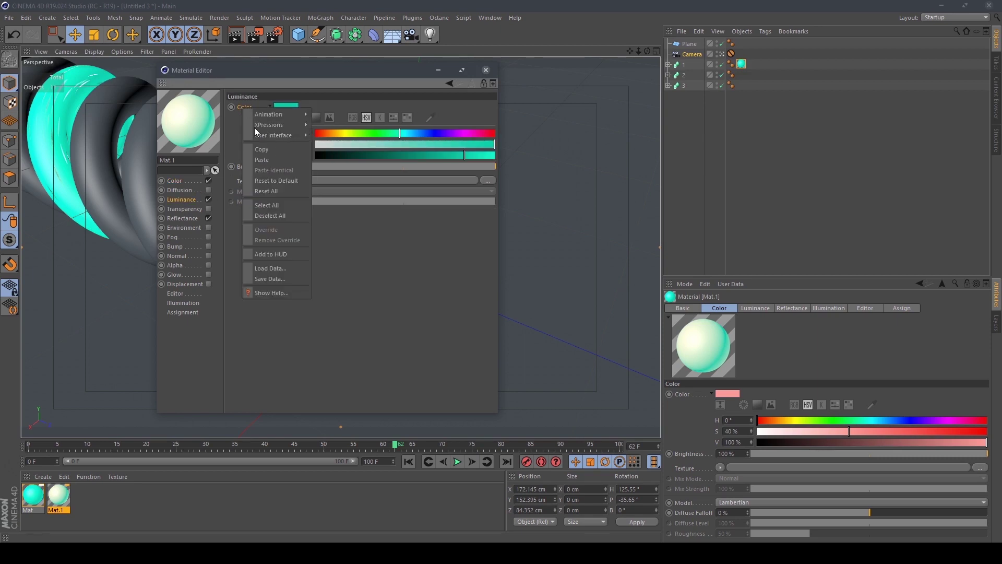
click(262, 162)
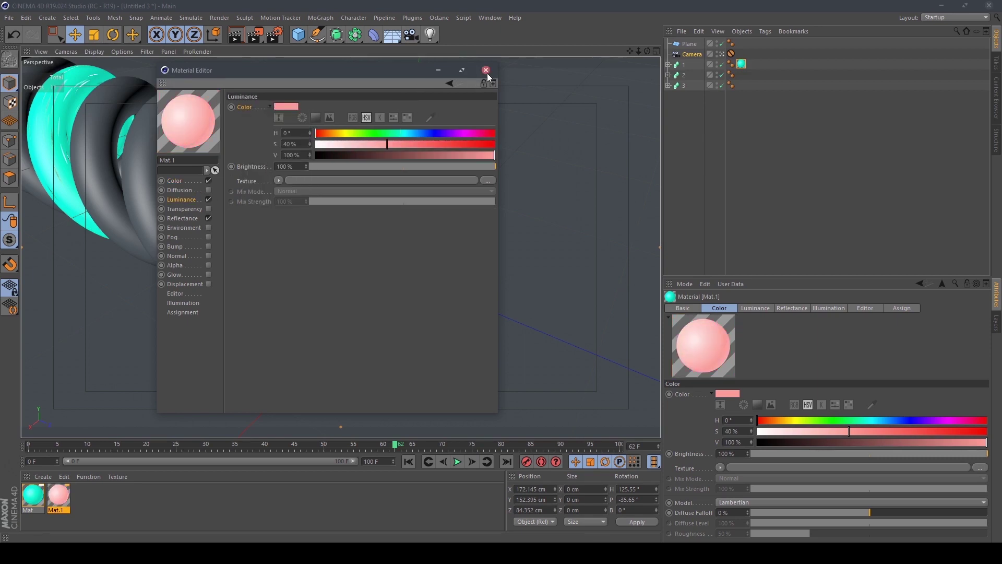
click(486, 70)
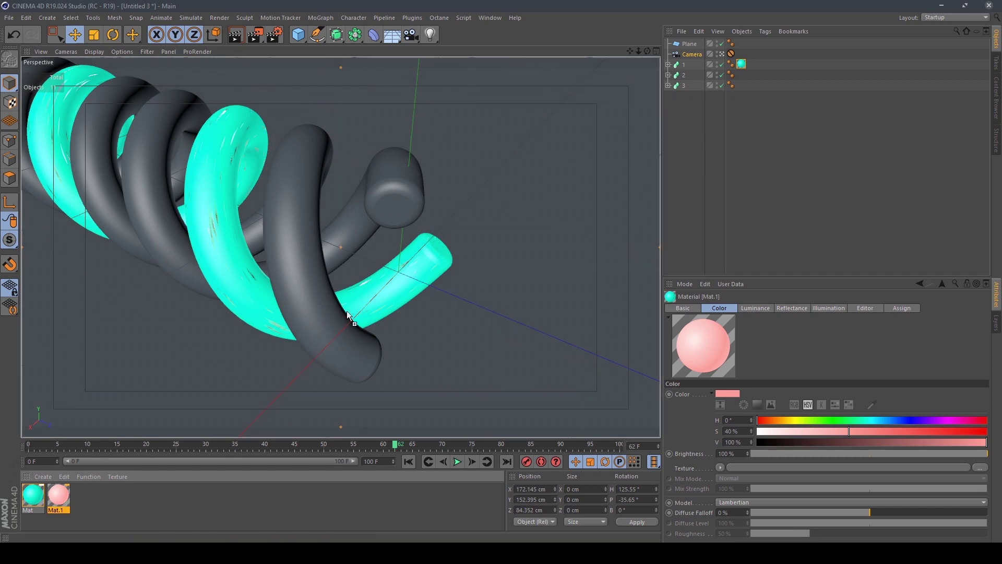
- Apply coral Mat.1 to tube 2 and open a fresh copy of Mat
drag(348, 315, 388, 198)
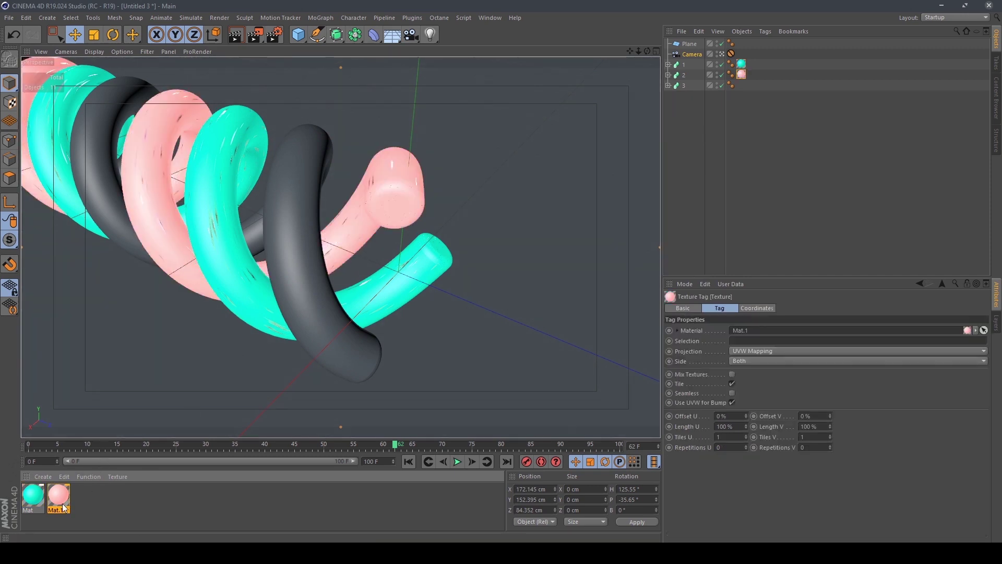
ctrl+drag(37, 496, 29, 495)
double_click(31, 495)
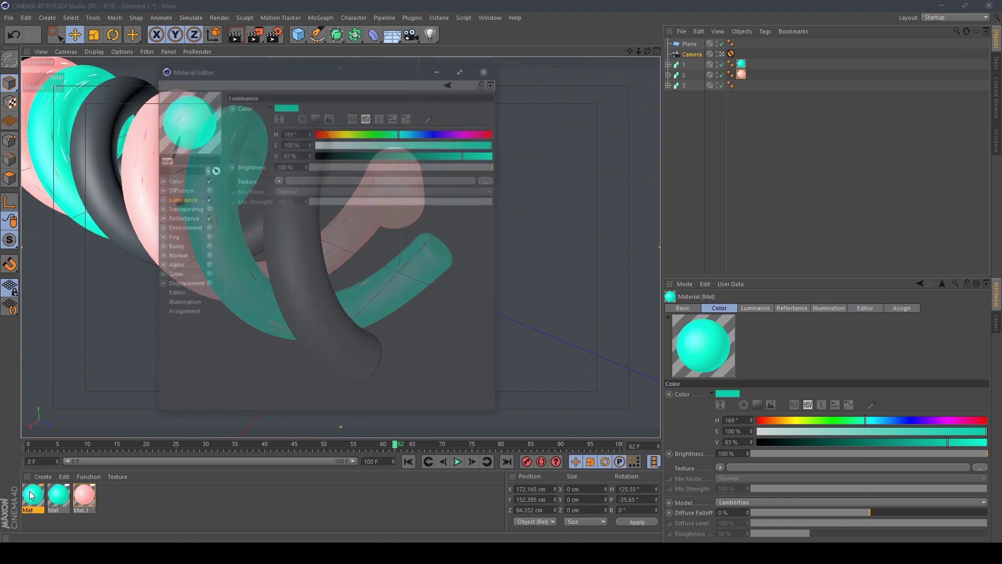
- Darken the copy to 48% value in Luminance and Color, and apply it to tube 3
drag(460, 155, 402, 154)
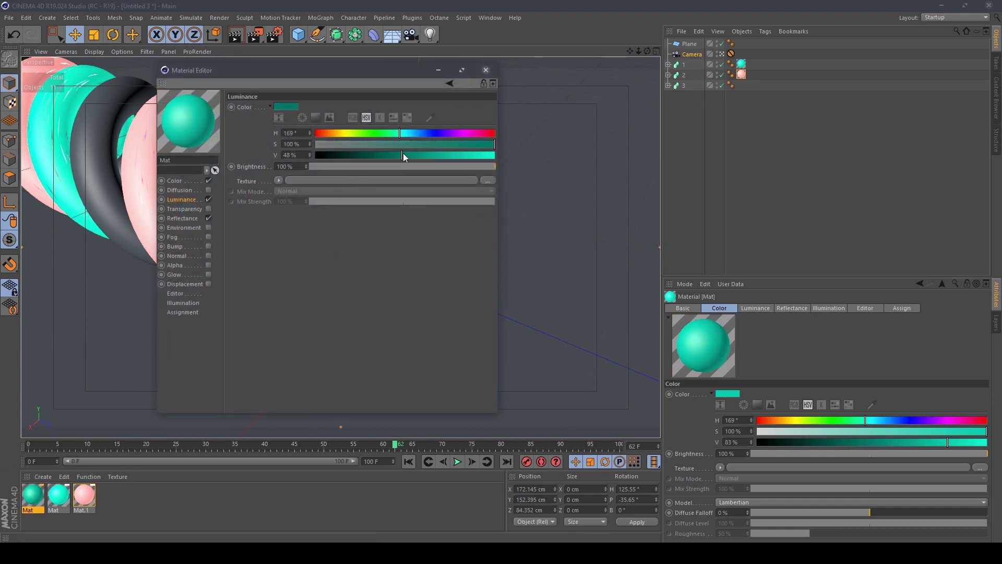
right_click(246, 105)
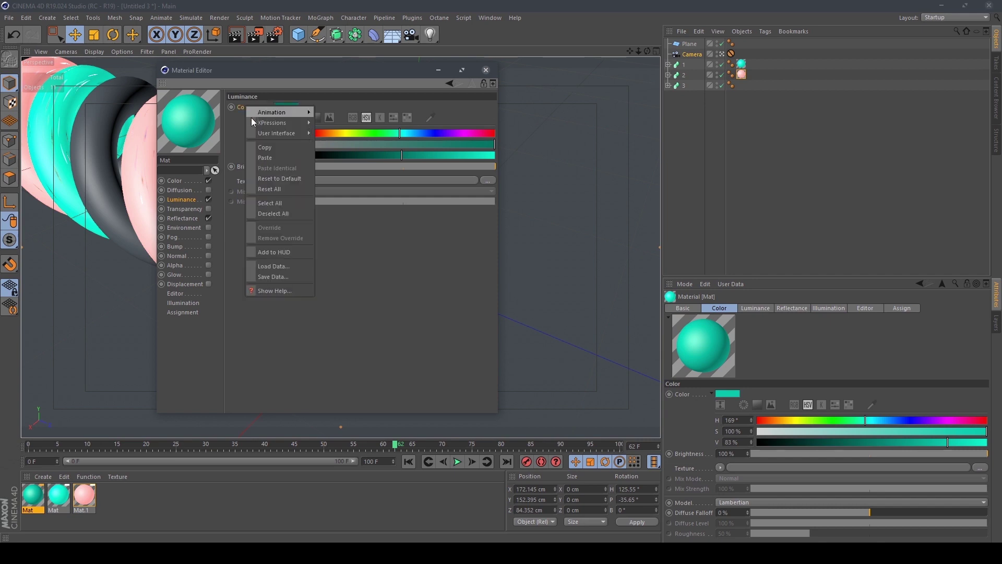
click(269, 148)
click(190, 180)
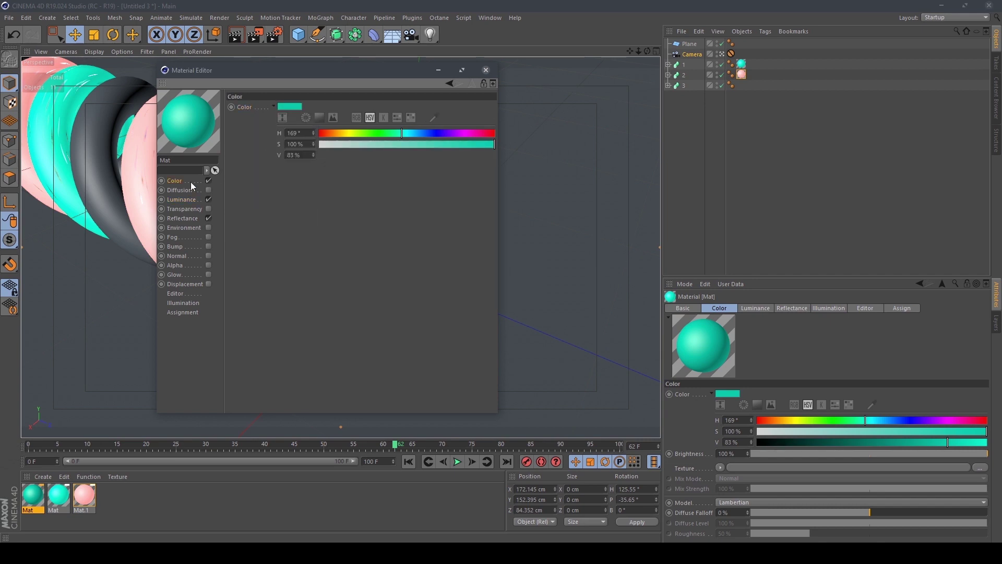
right_click(246, 107)
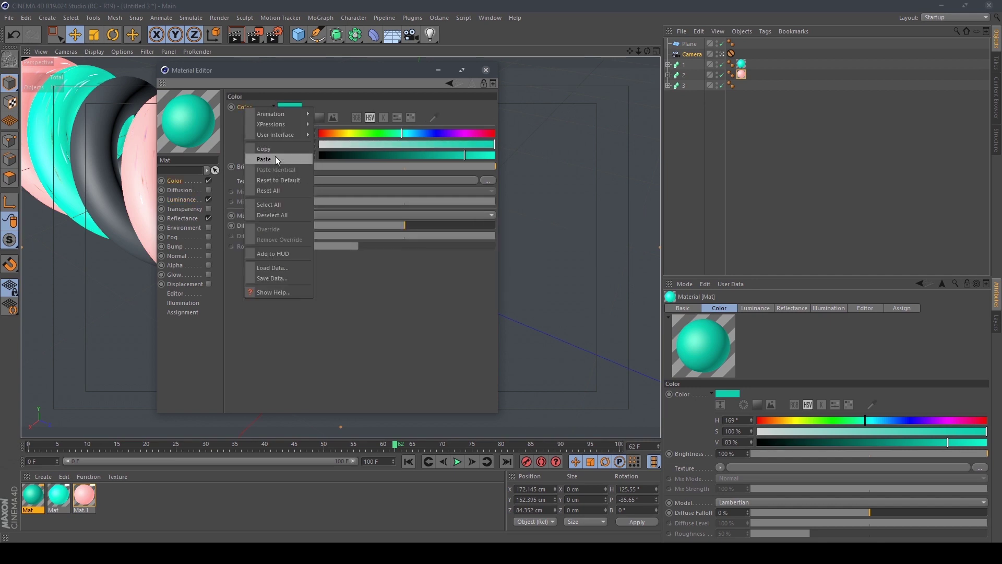
click(274, 159)
click(485, 71)
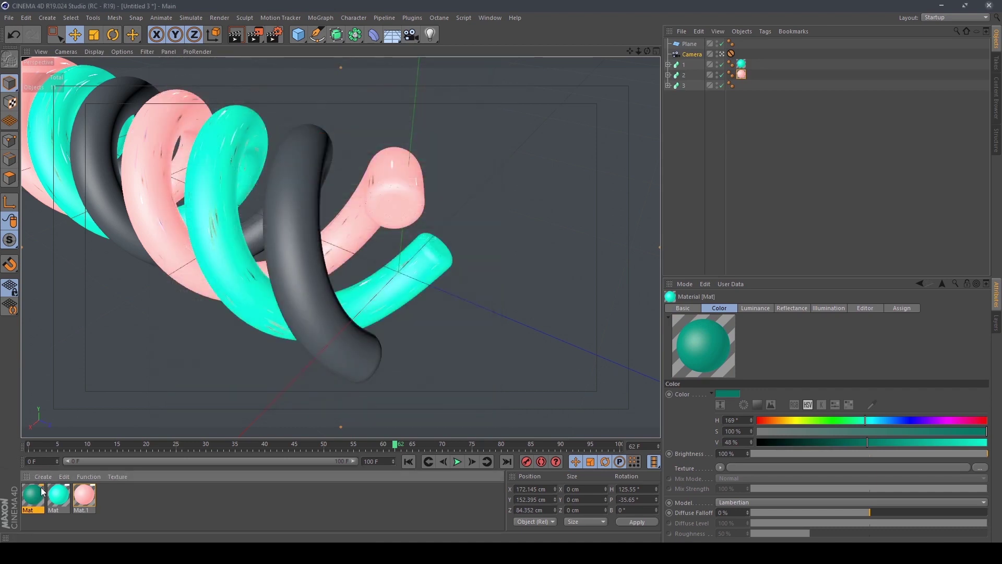
drag(343, 349, 339, 350)
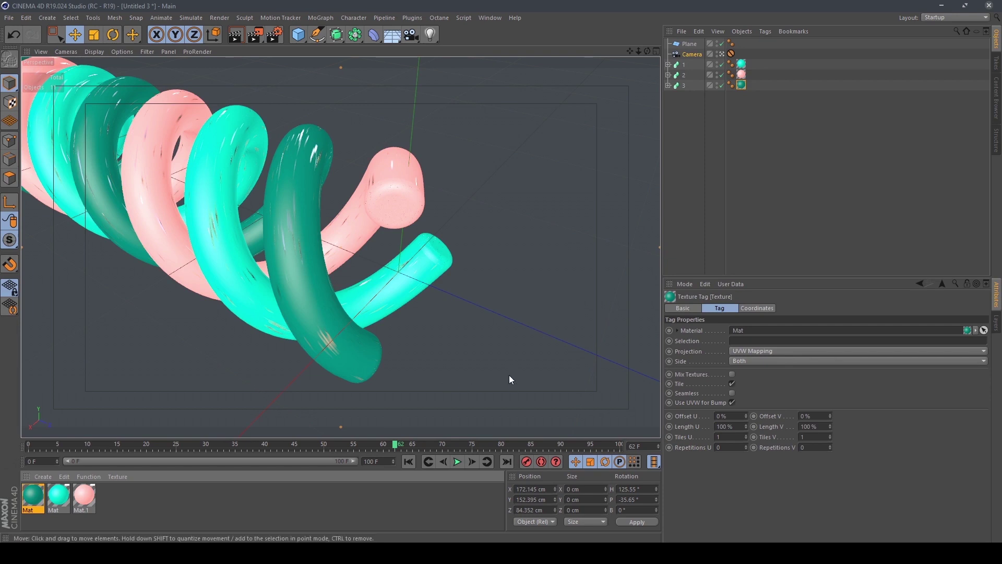
- Duplicate Mat again and set the copy's colour to grey, 0% saturation, 55% value
ctrl+drag(39, 491, 31, 496)
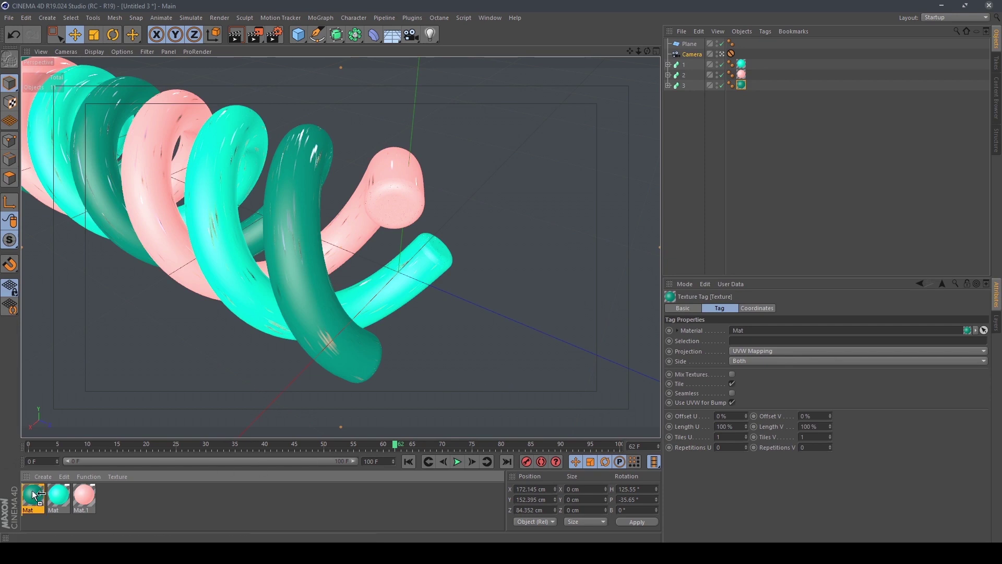
double_click(31, 496)
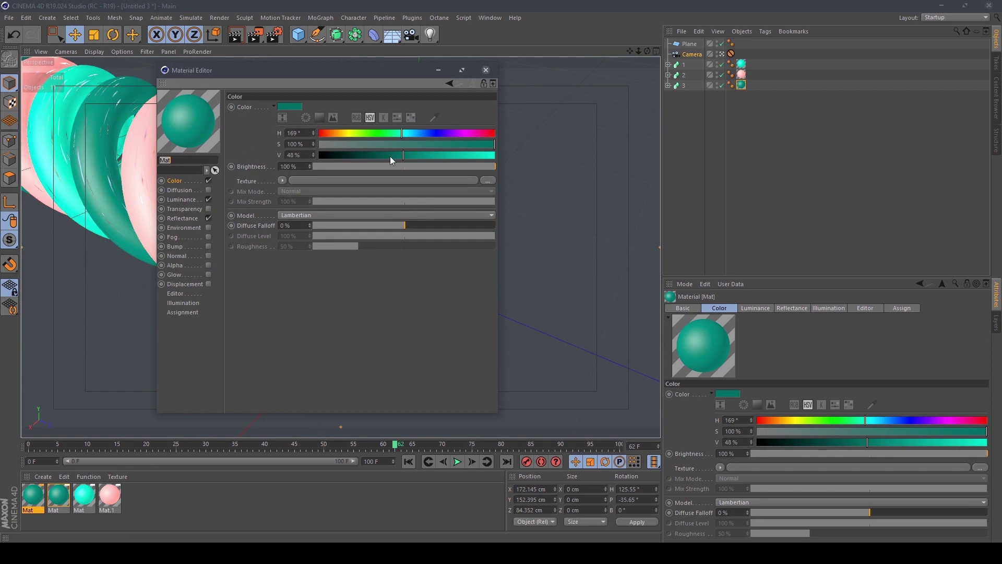
mouse_move(396, 156)
mouse_down()
mouse_move(320, 144)
mouse_move(415, 158)
mouse_up()
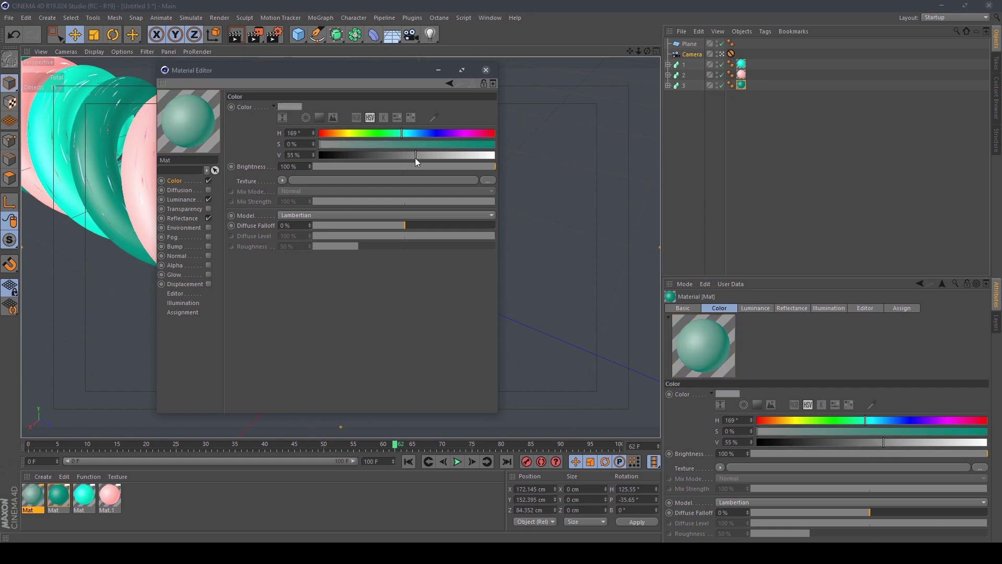
- Paste the grey Color into Luminance and set Reflectance roughness to 5%
right_click(247, 106)
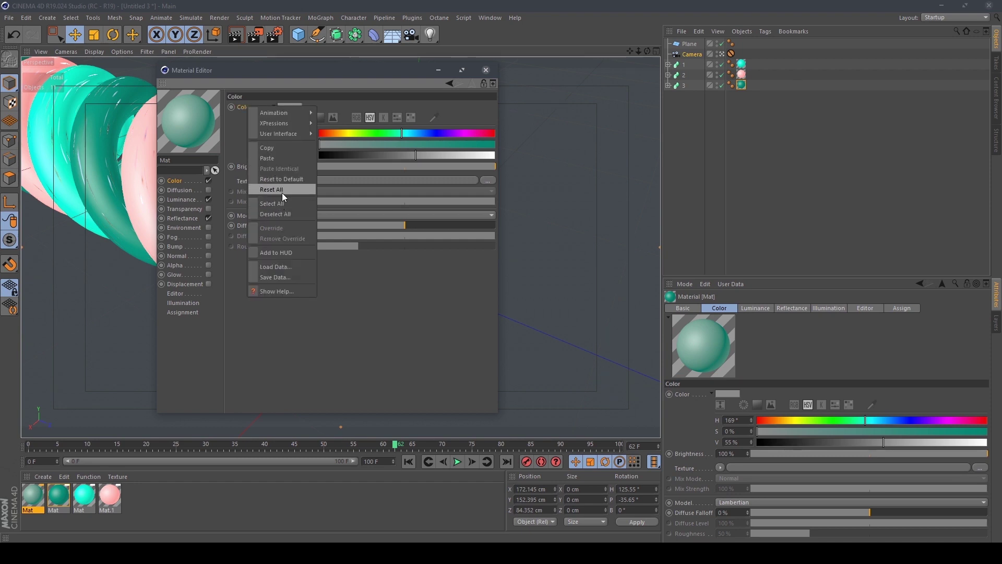
click(286, 149)
click(189, 199)
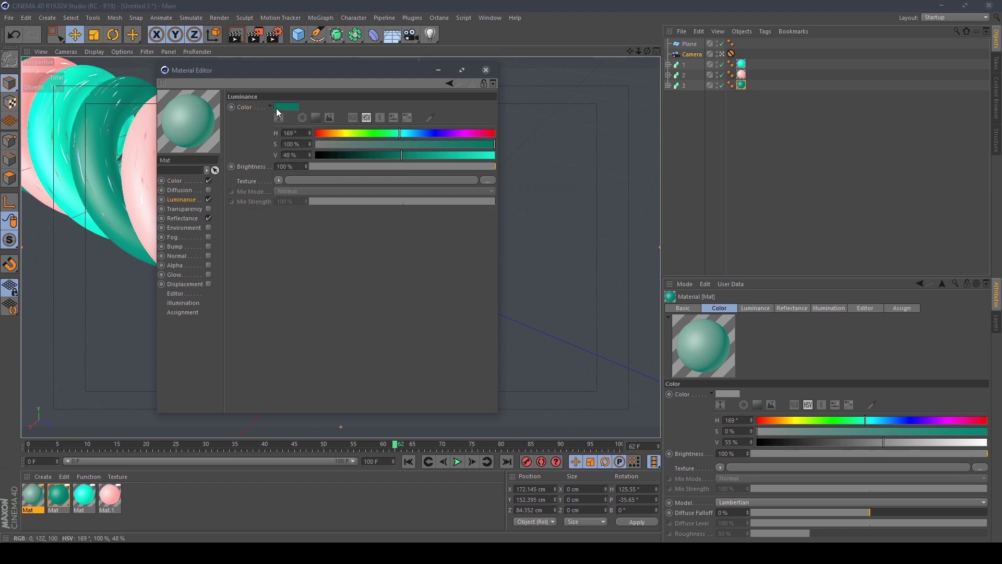
right_click(239, 105)
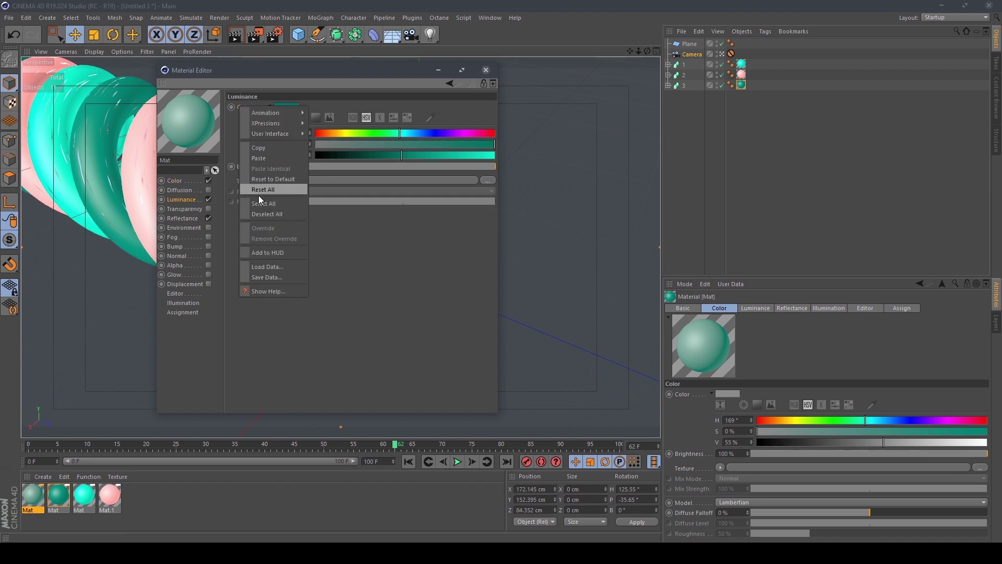
click(276, 155)
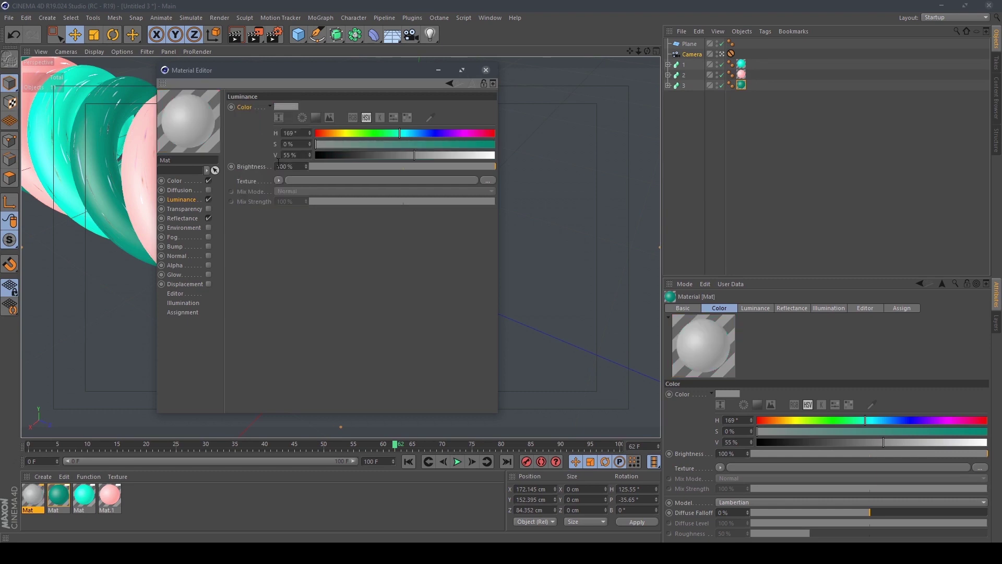
click(192, 219)
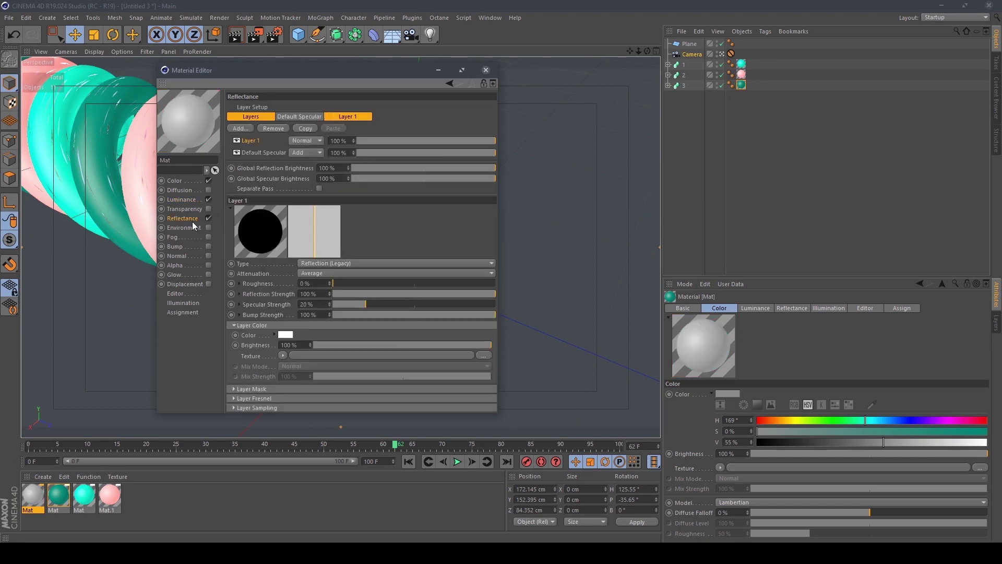
click(337, 283)
drag(339, 283, 340, 283)
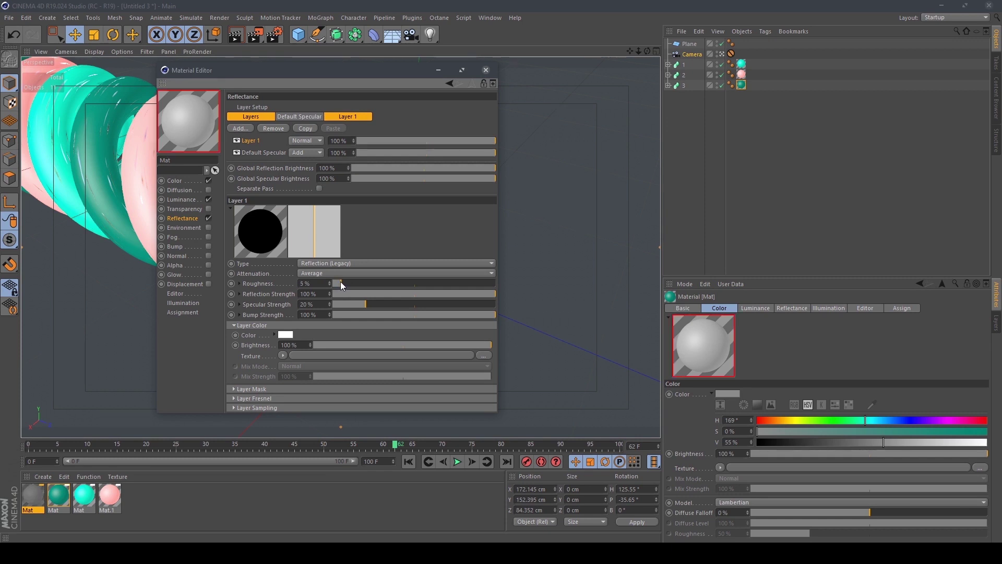
- Darken the Color value to 17% and paste it into Luminance as well
click(175, 180)
drag(410, 155, 349, 155)
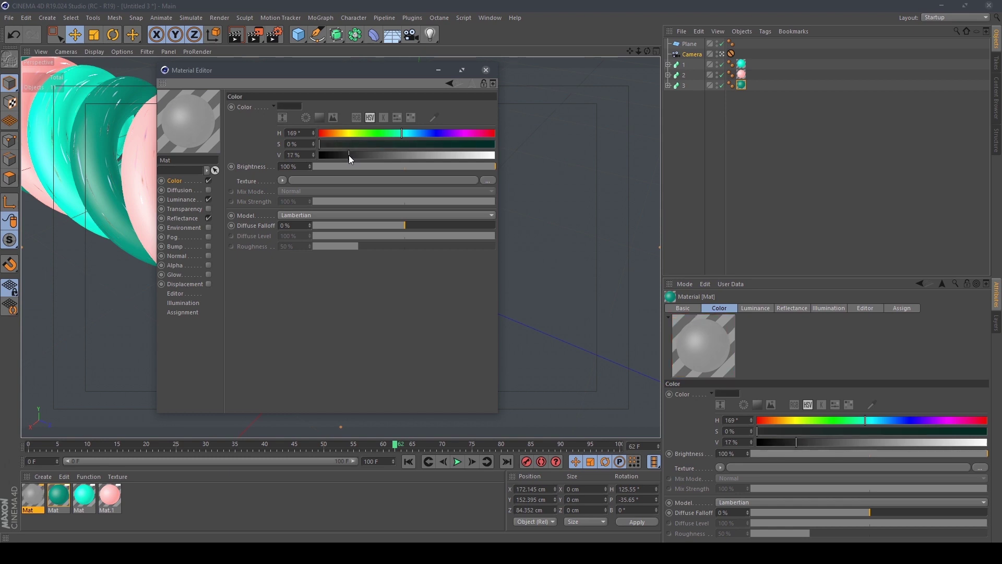
right_click(243, 106)
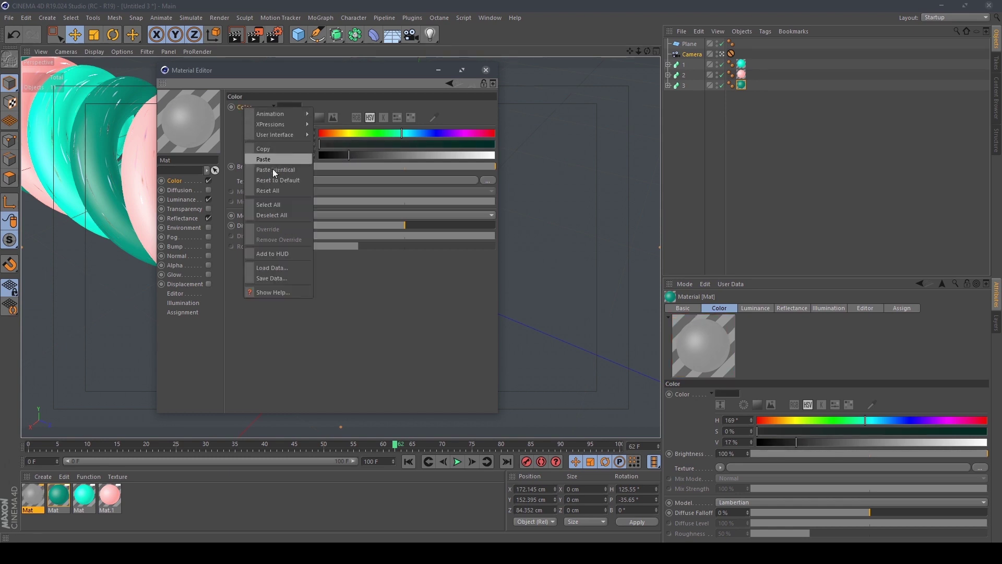
click(187, 198)
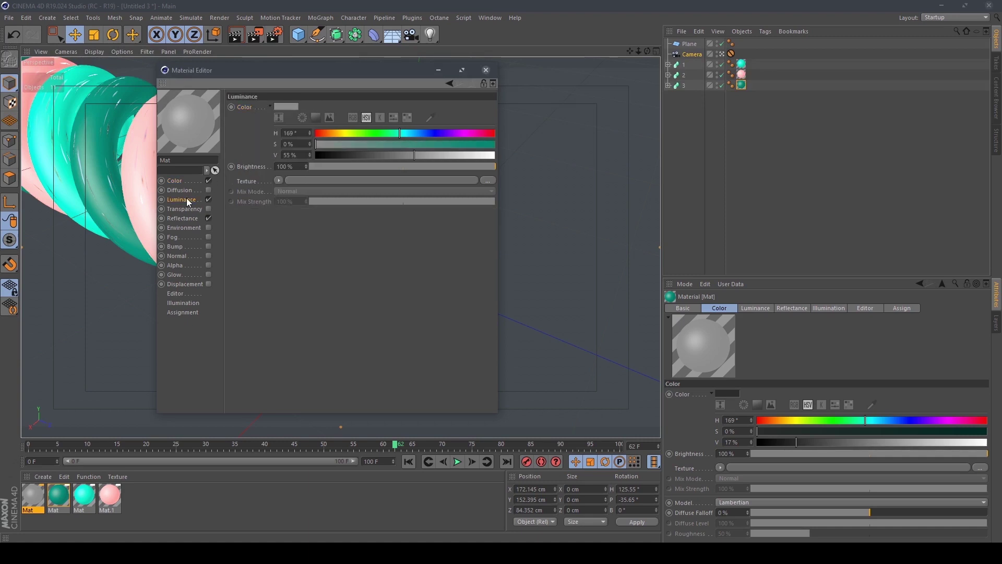
right_click(246, 107)
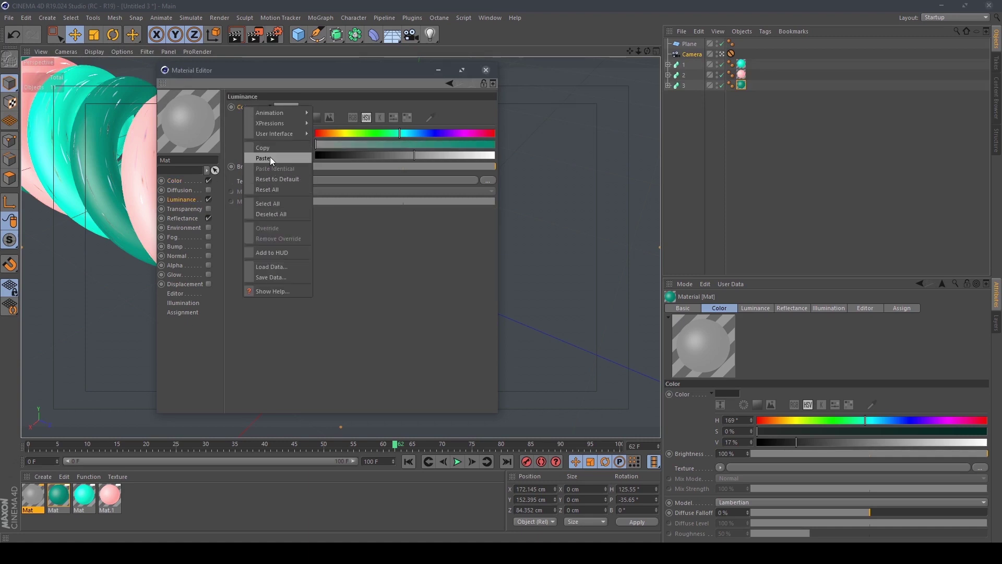
click(270, 157)
- Apply the dark Mat to Plane with Cubic projection and Length U and V of 30%
click(486, 69)
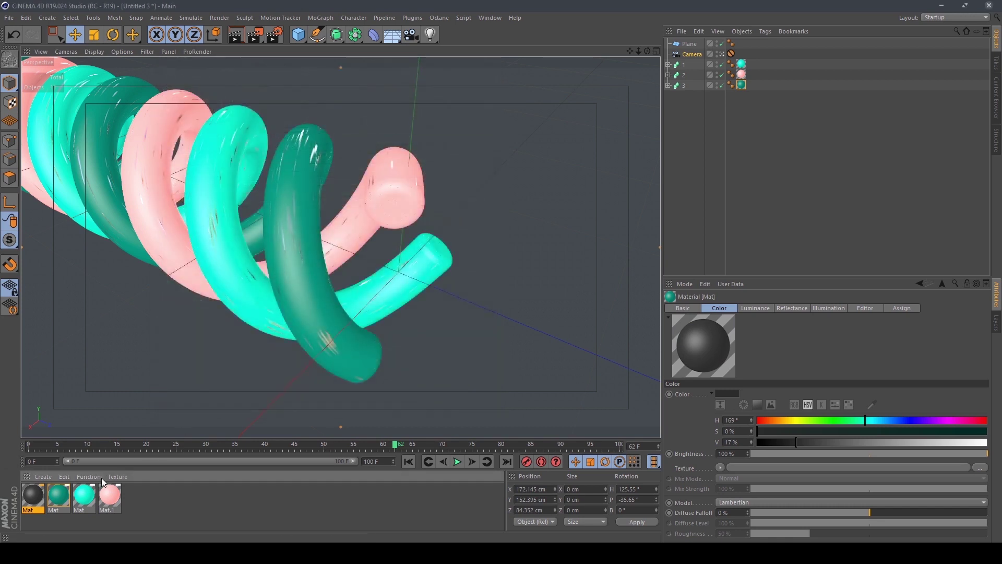
drag(33, 496, 127, 374)
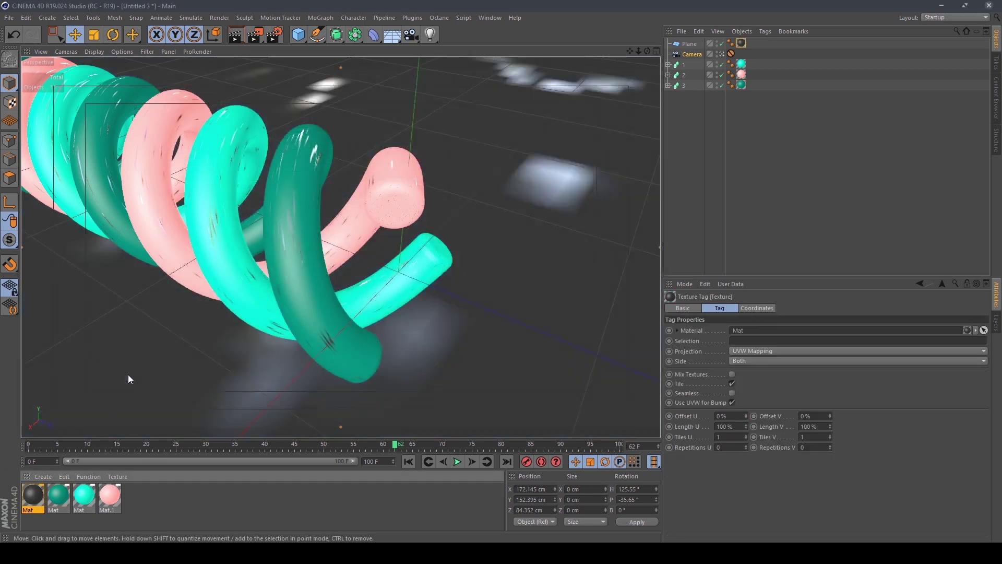
click(754, 351)
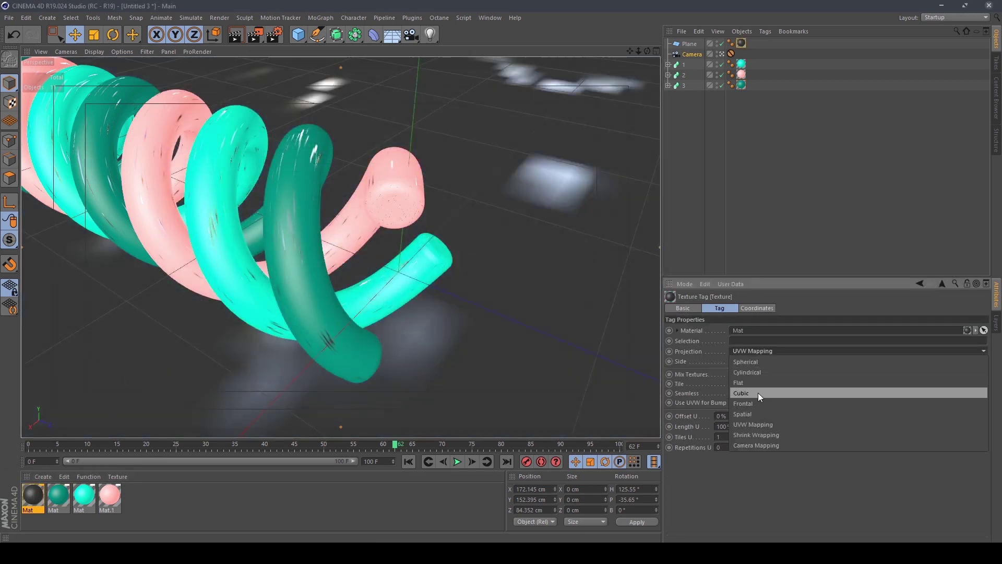
click(758, 392)
click(725, 427)
text(30)
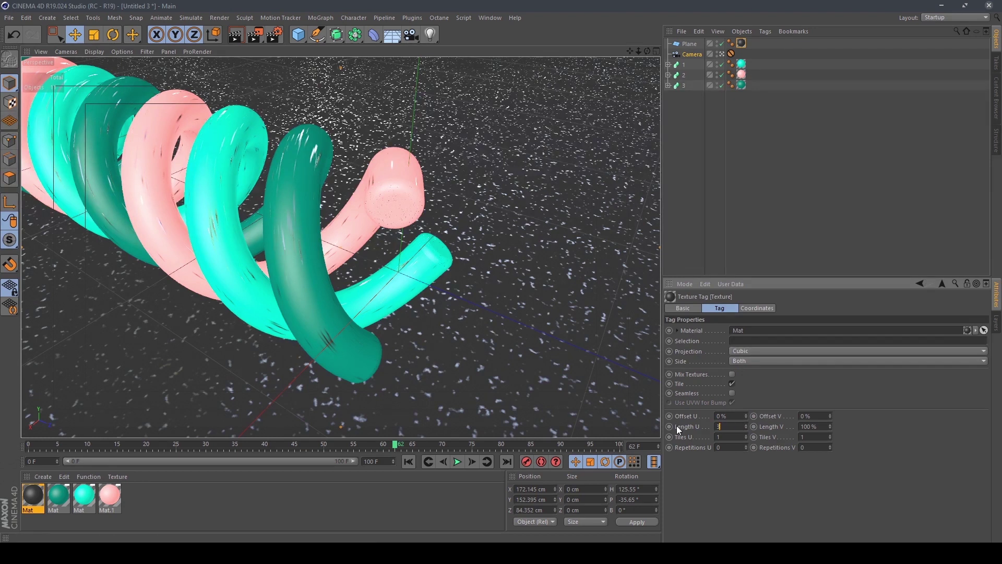
key(Return)
click(810, 426)
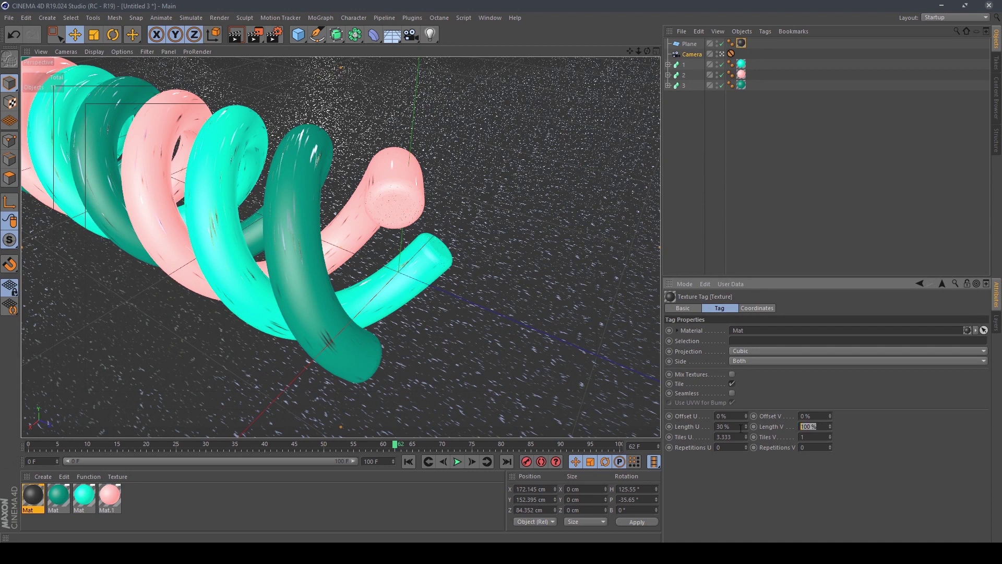
text(30)
key(Return)
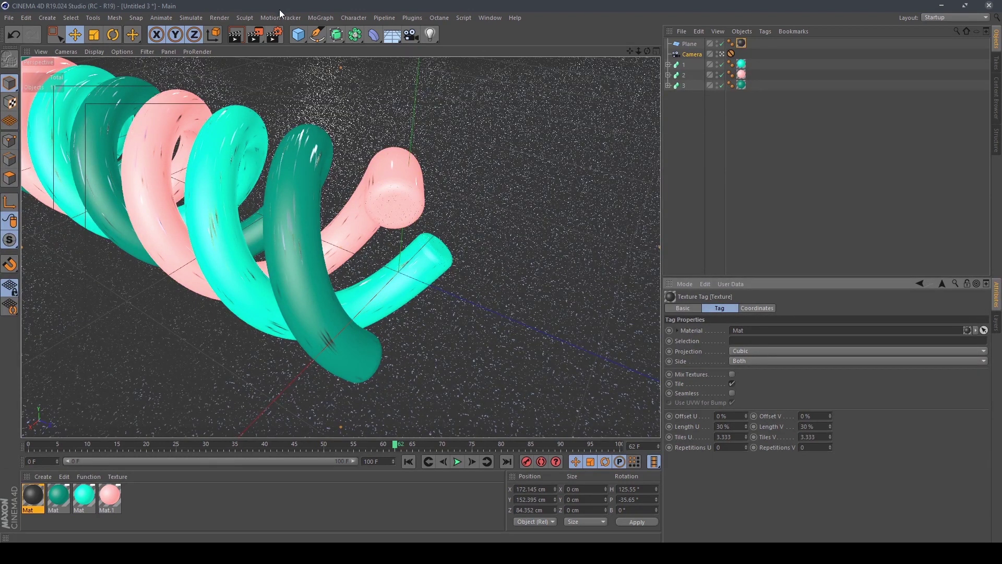
click(273, 35)
- Add the Ambient Occlusion render effect and render a viewport preview
click(88, 191)
click(162, 256)
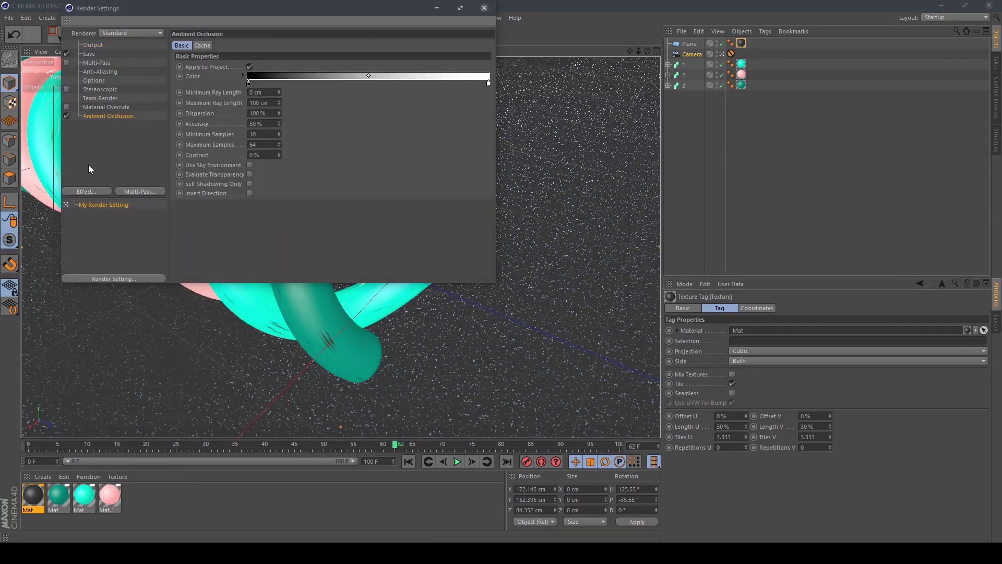
click(87, 193)
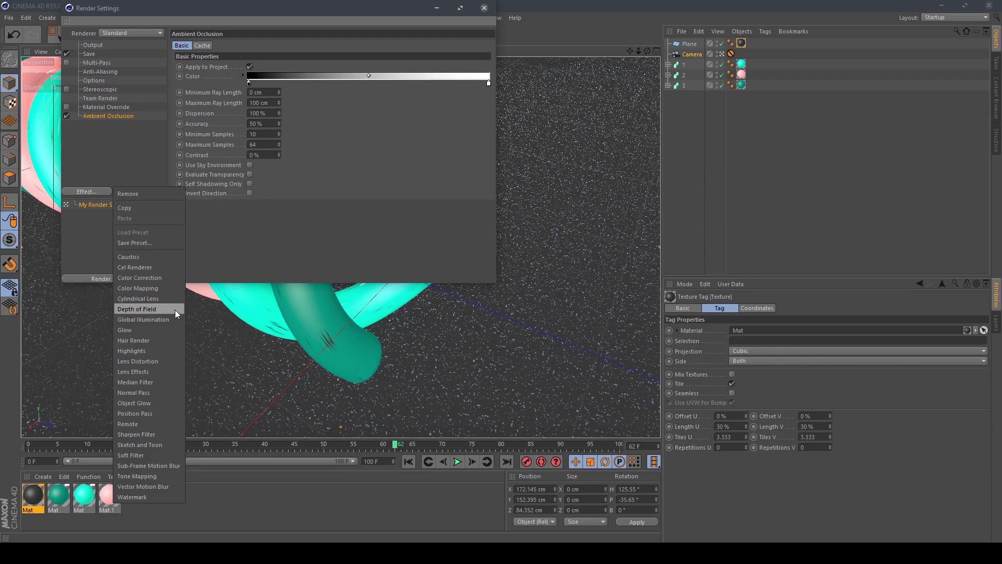
click(319, 237)
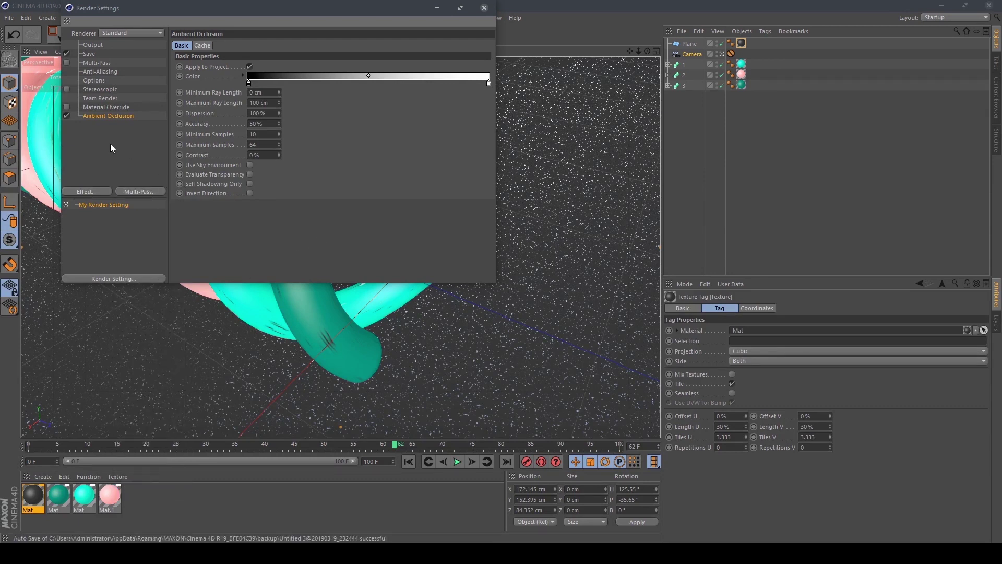
click(484, 8)
click(237, 37)
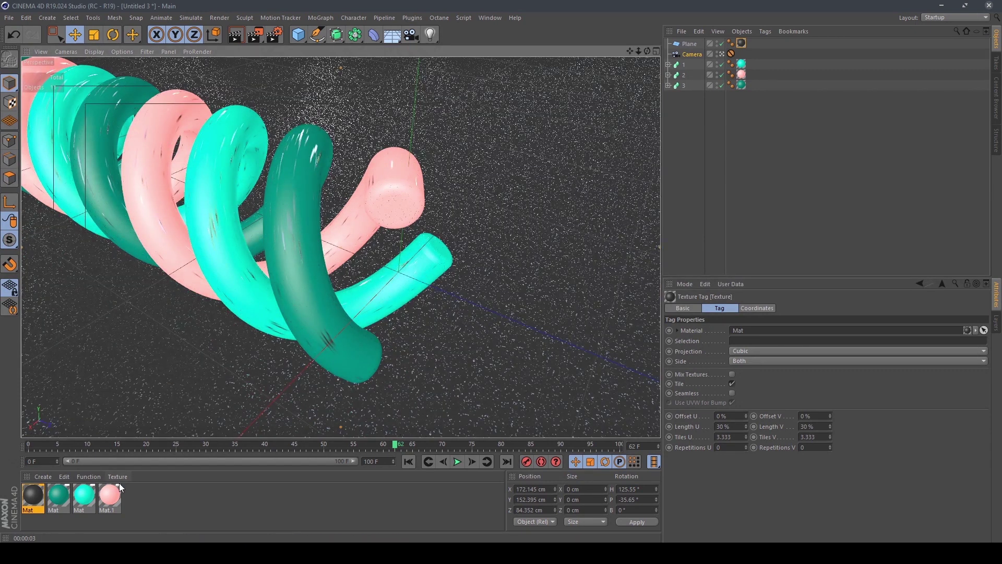
- Raise Mat.1's Color saturation to 62%, copy it into Luminance, and re-render the view
double_click(109, 496)
click(187, 181)
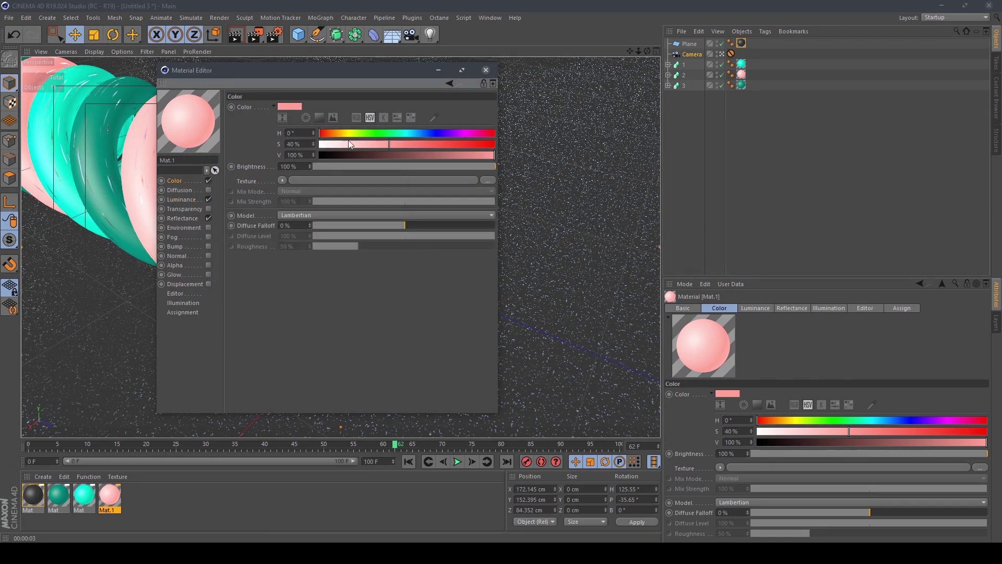
drag(389, 144, 421, 143)
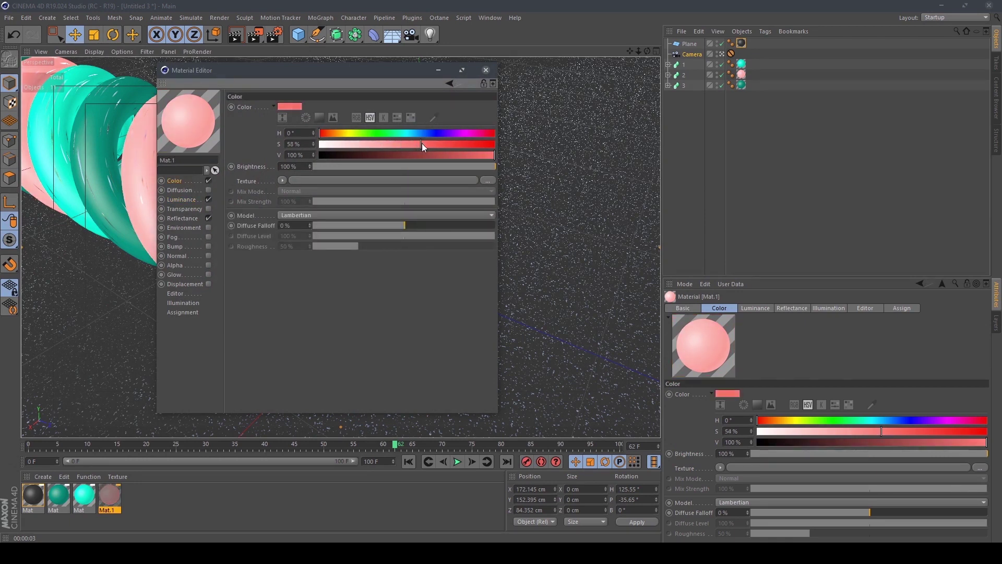
click(273, 107)
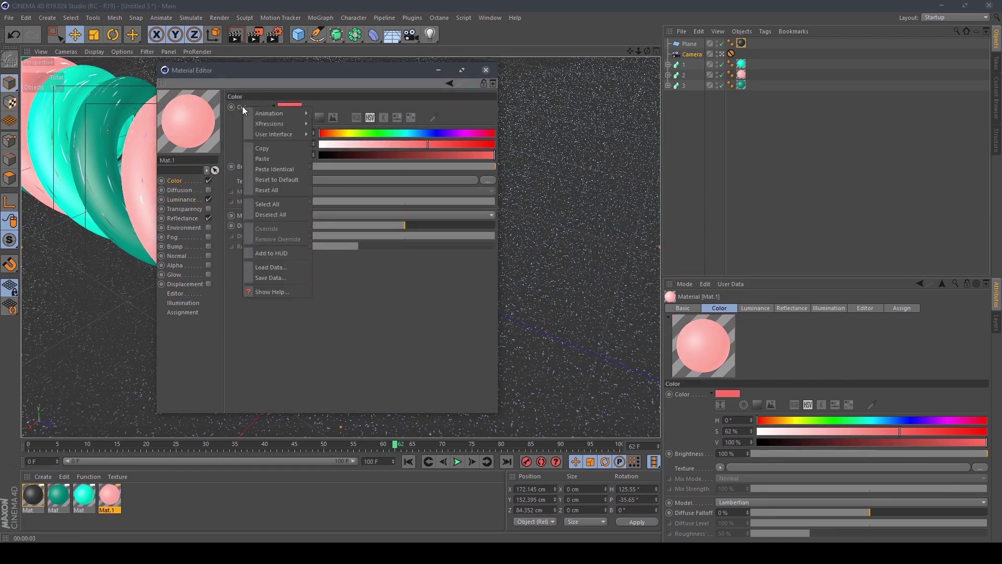
click(246, 168)
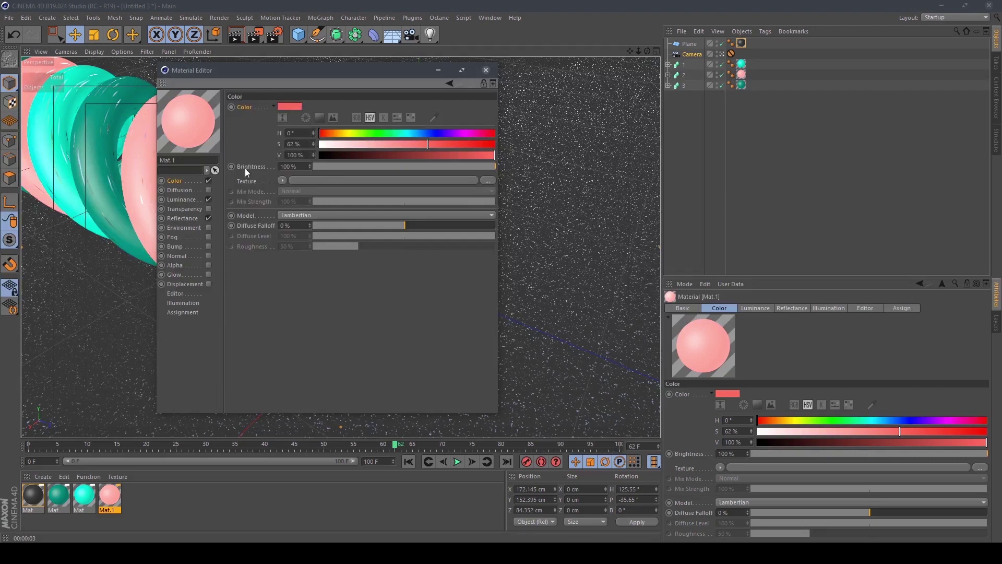
click(187, 199)
click(270, 106)
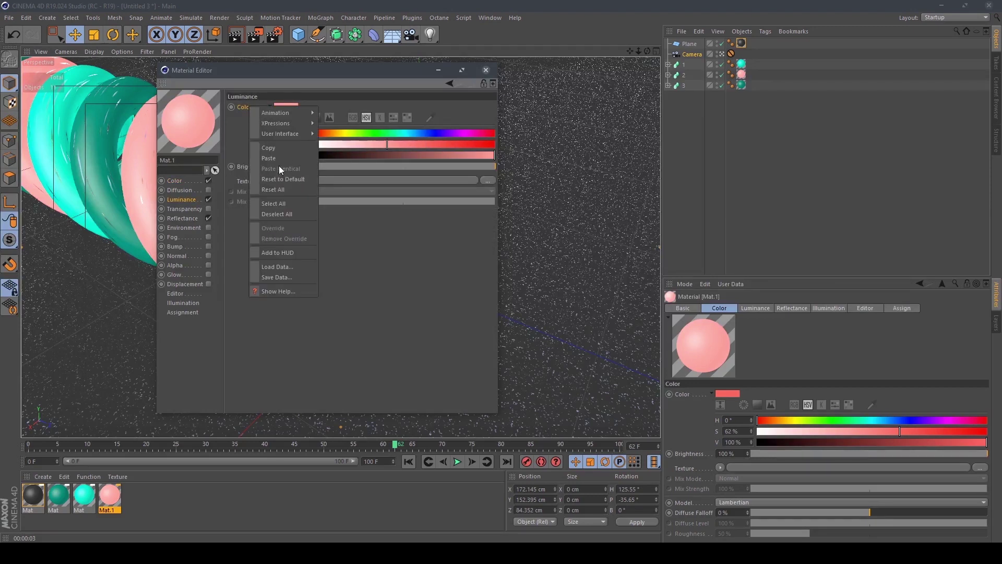
click(279, 157)
click(486, 70)
click(235, 37)
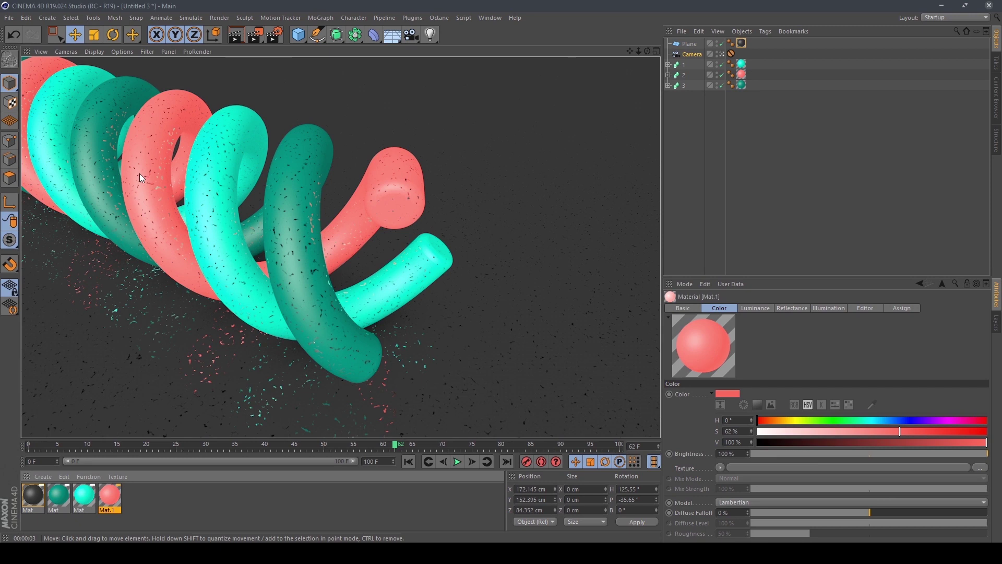
- Add a new plane, Plane.1, and move it up beside the helix
click(299, 39)
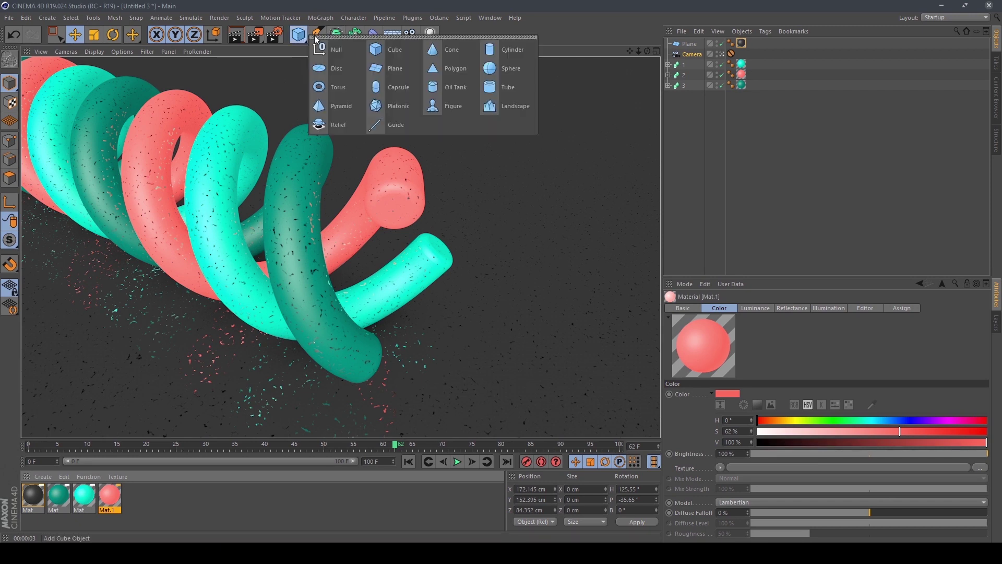
click(391, 68)
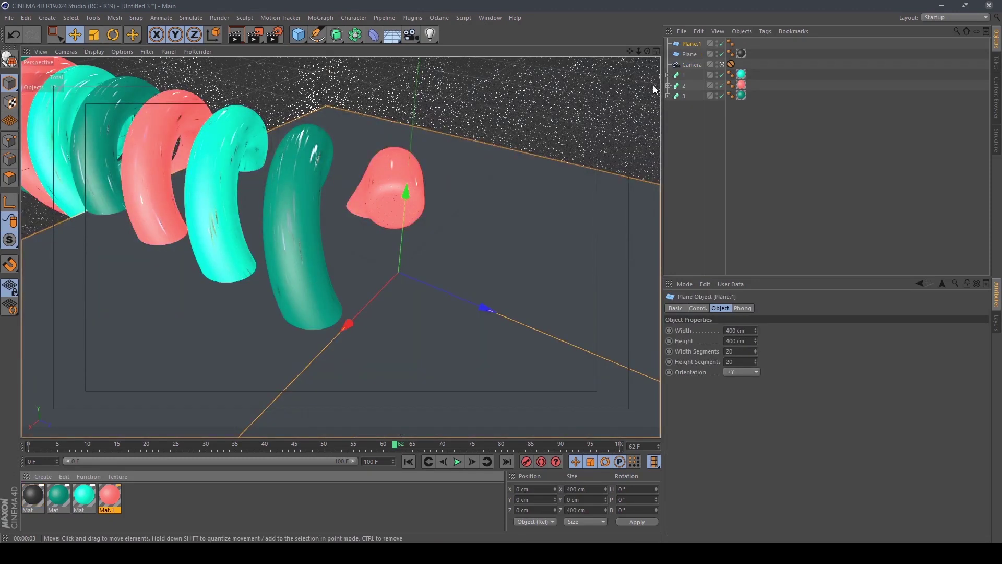
click(722, 65)
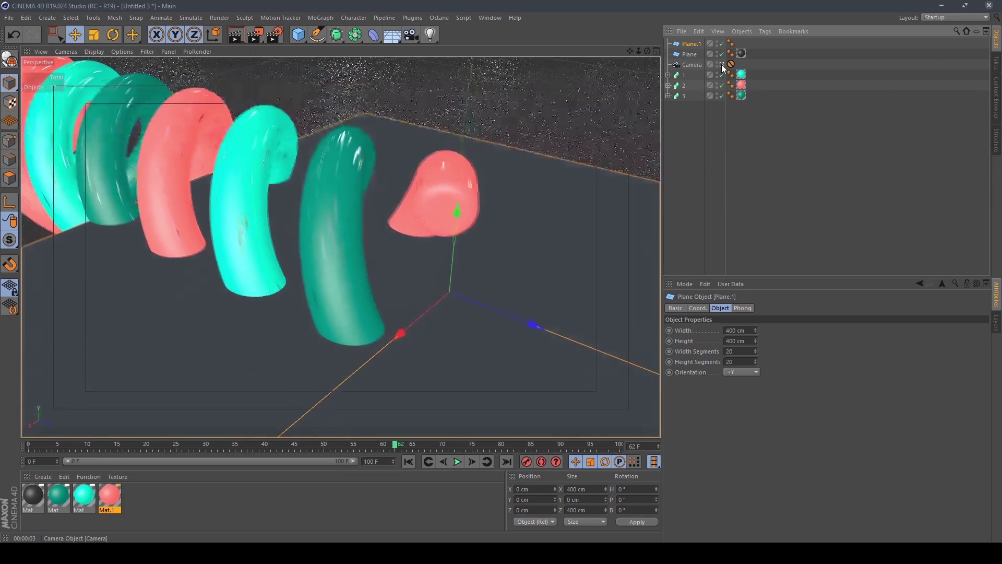
drag(639, 51, 601, 52)
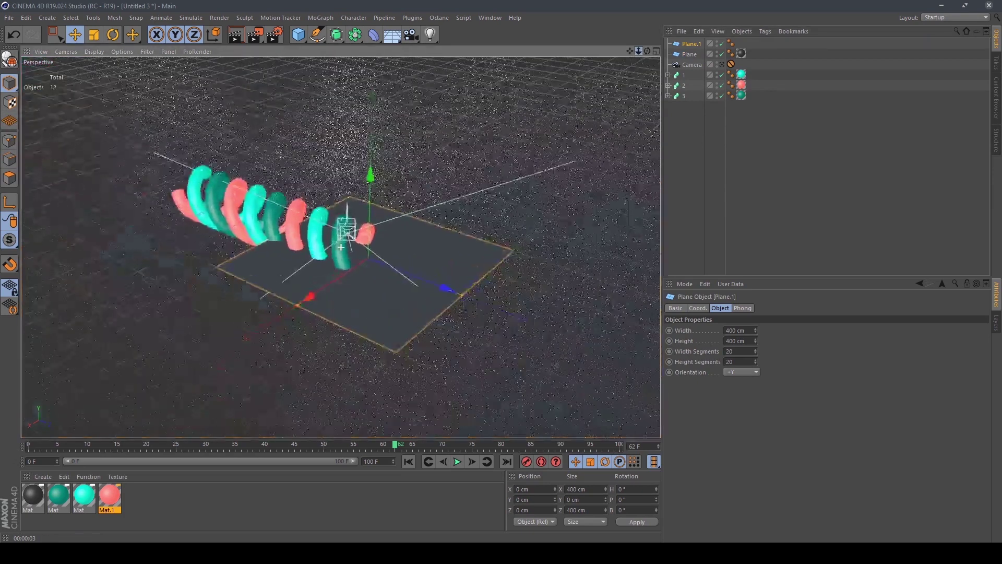
drag(444, 287, 318, 266)
drag(192, 251, 133, 280)
drag(200, 153, 197, 127)
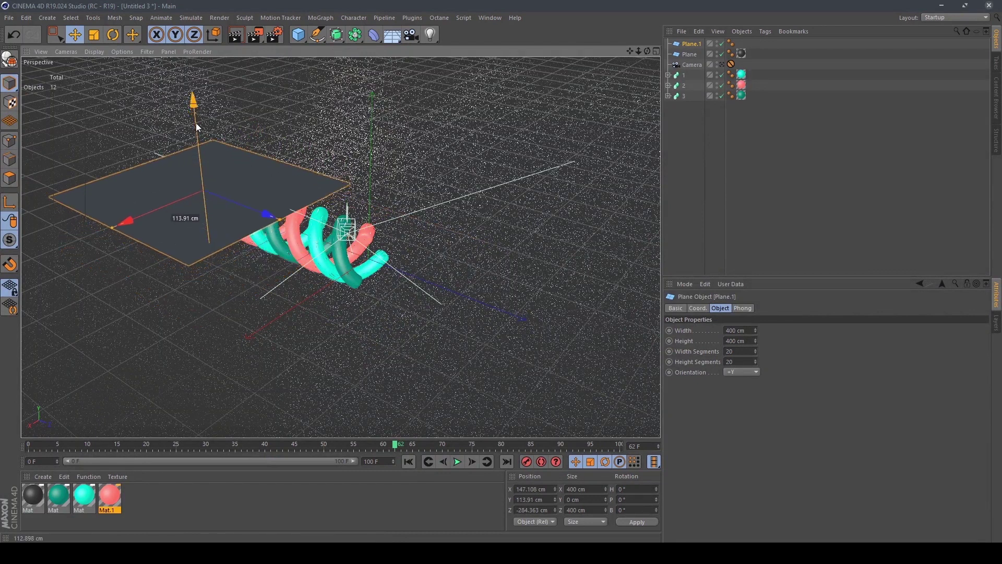
- Resize Plane.1 to about 132 × 676 cm and bank it 38°
drag(111, 227, 178, 203)
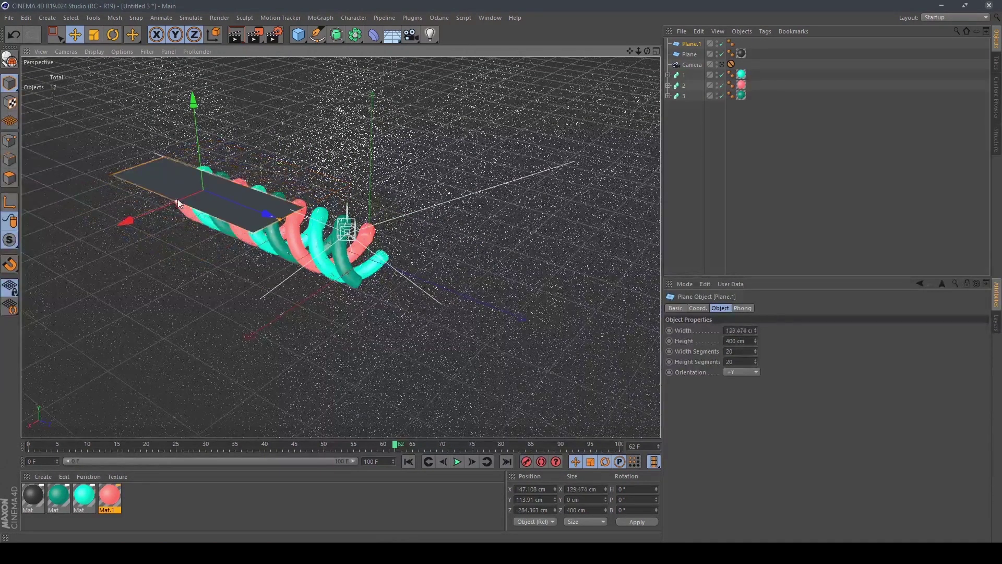
mouse_move(285, 222)
mouse_down()
mouse_move(338, 236)
mouse_move(332, 246)
mouse_up()
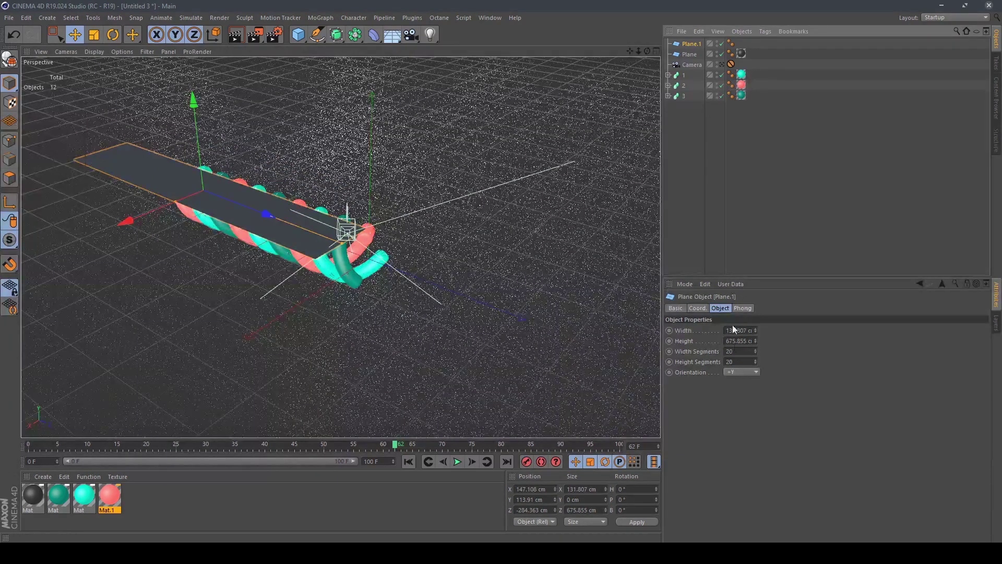
click(702, 309)
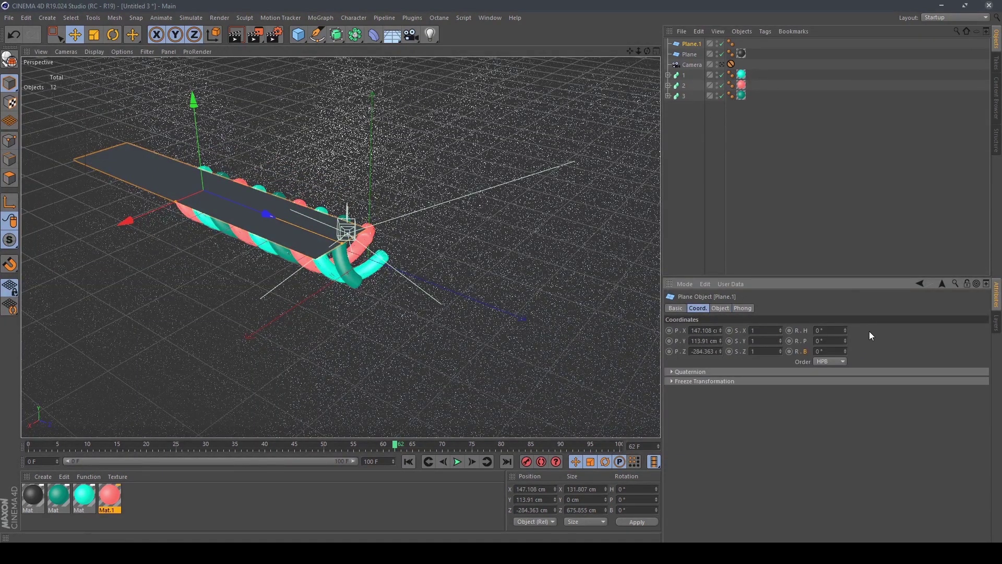
mouse_move(846, 341)
mouse_down()
mouse_move(856, 340)
mouse_move(847, 339)
mouse_up()
key(ctrl+z)
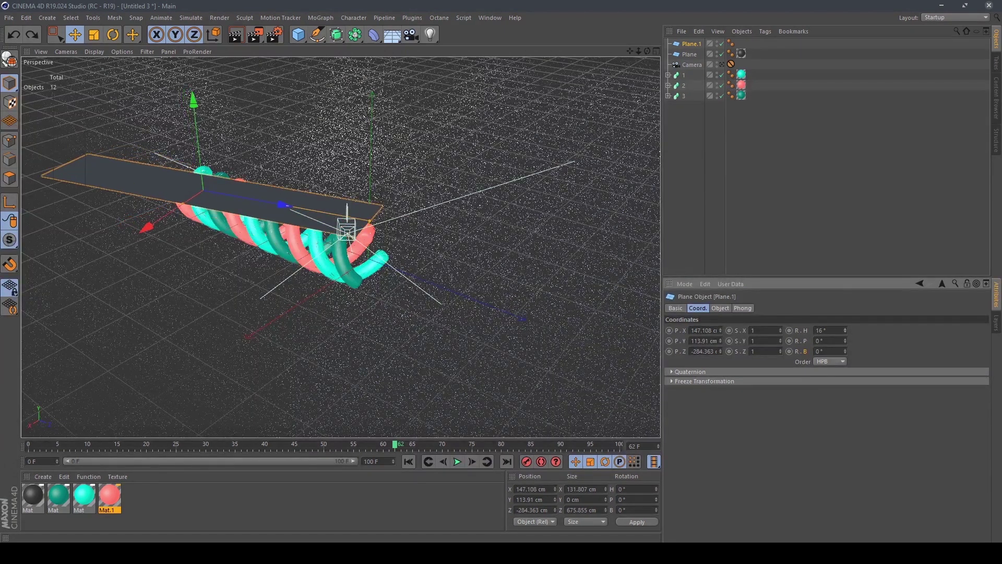
key(ctrl+z)
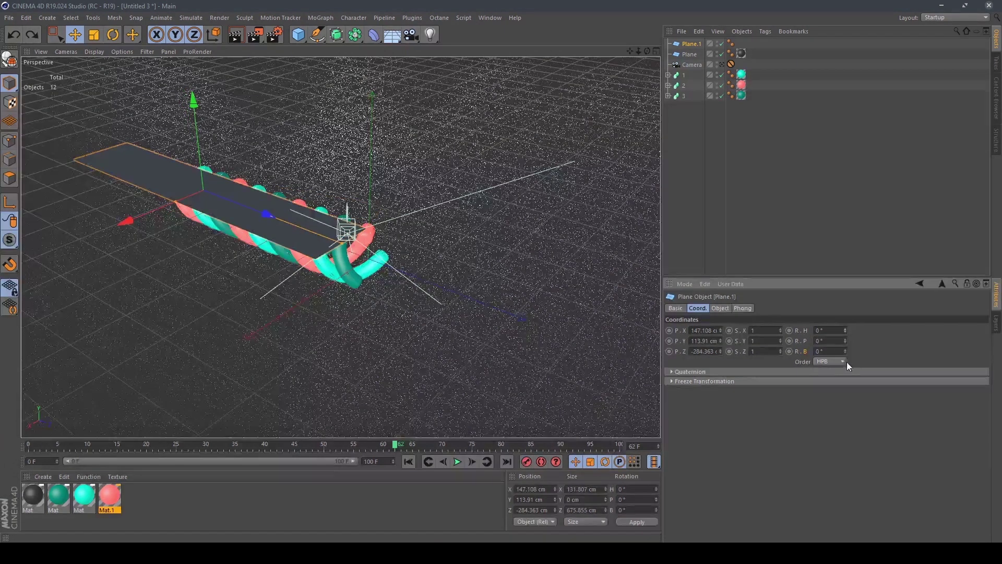
drag(846, 353, 846, 334)
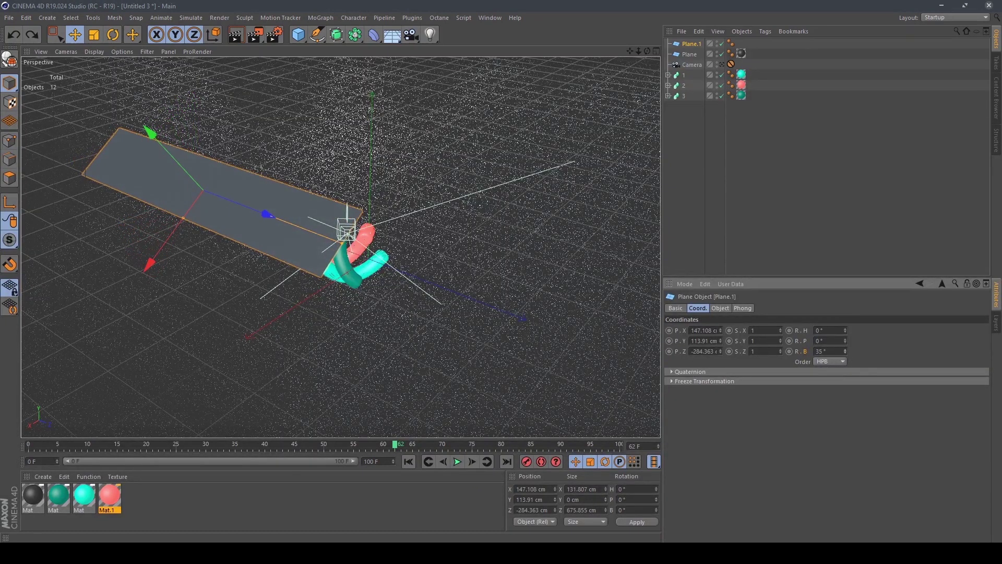
alt+drag(333, 211, 209, 202)
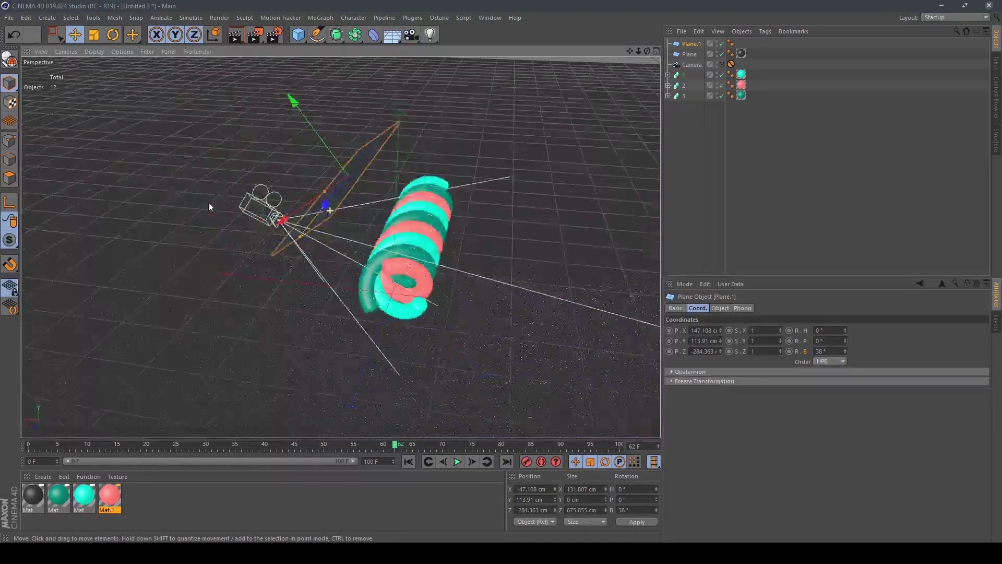
alt+drag(392, 225, 454, 250)
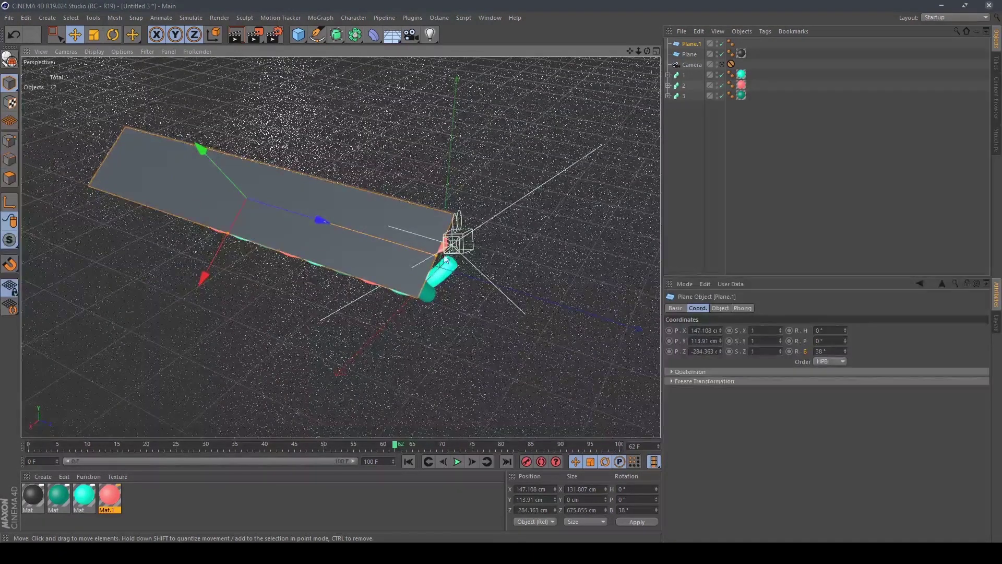
- Create Mat.2 with only Luminance on, Color and Reflectance off, and apply it to Plane.1
double_click(166, 494)
double_click(44, 491)
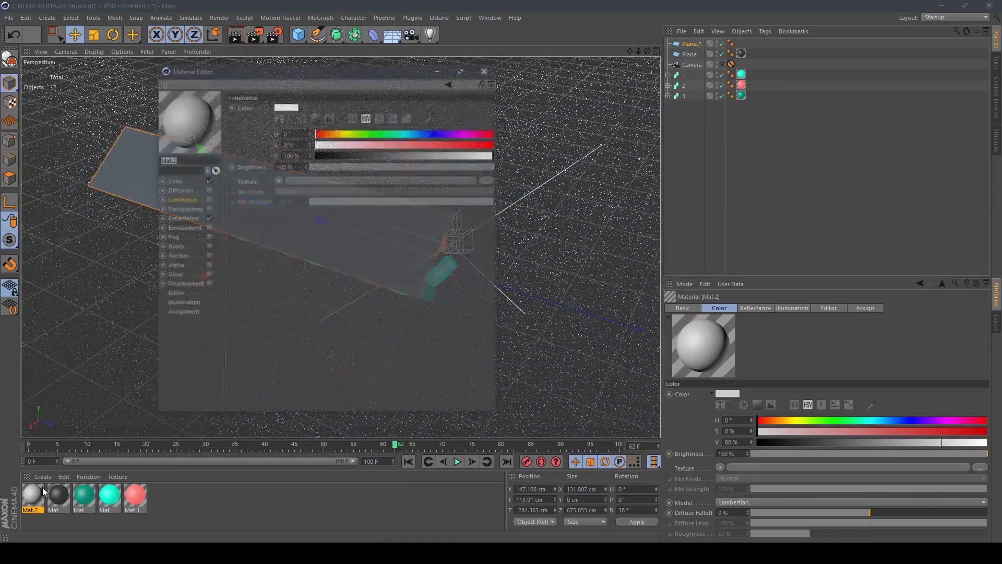
click(208, 198)
click(209, 181)
click(209, 218)
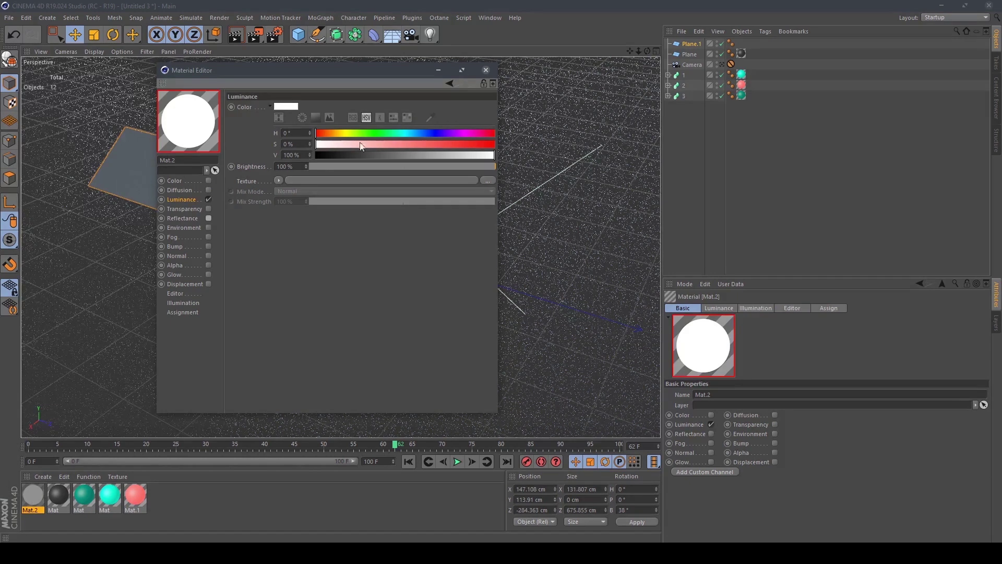
click(486, 70)
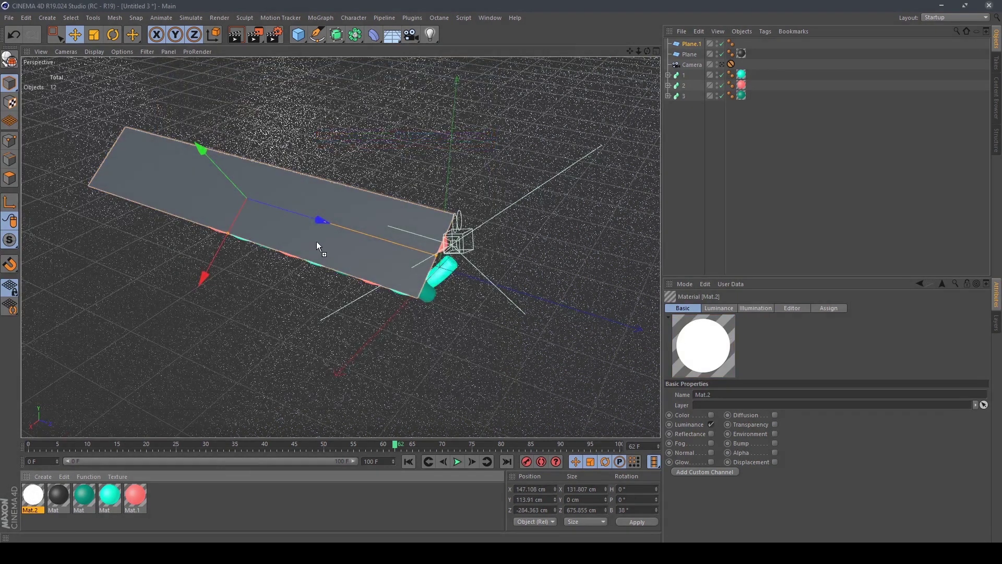
drag(33, 495, 323, 234)
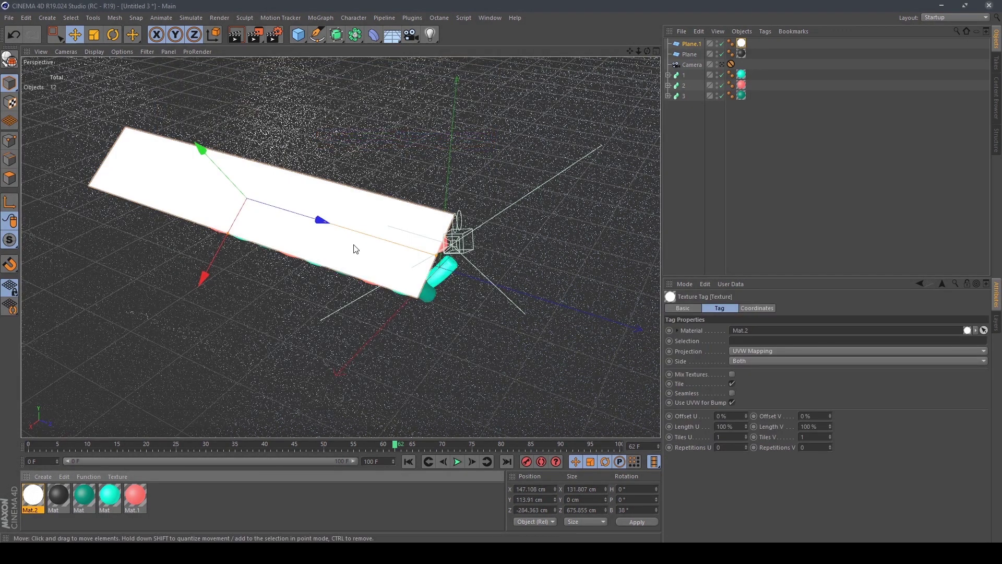
- Add a Compositing tag to Plane.1 with Seen by Camera turned off
mouse_move(384, 239)
alt+mouse_down()
mouse_move(275, 218)
mouse_move(293, 220)
alt+mouse_up()
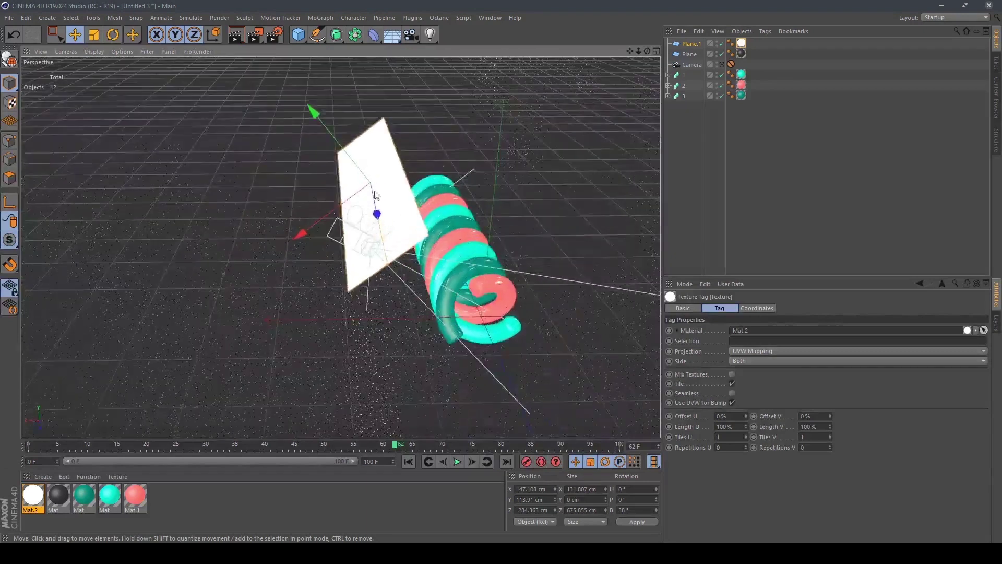
right_click(688, 45)
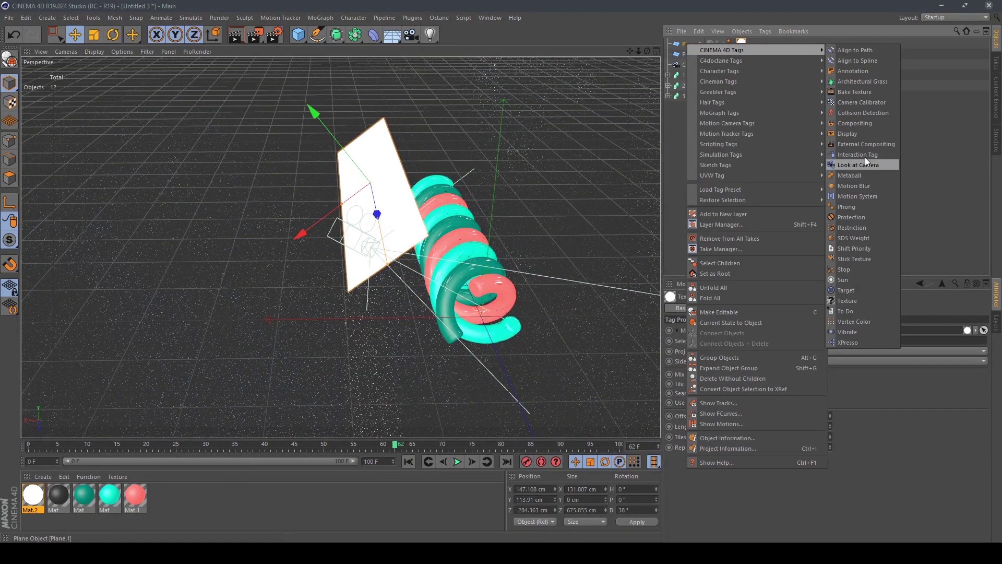
click(869, 125)
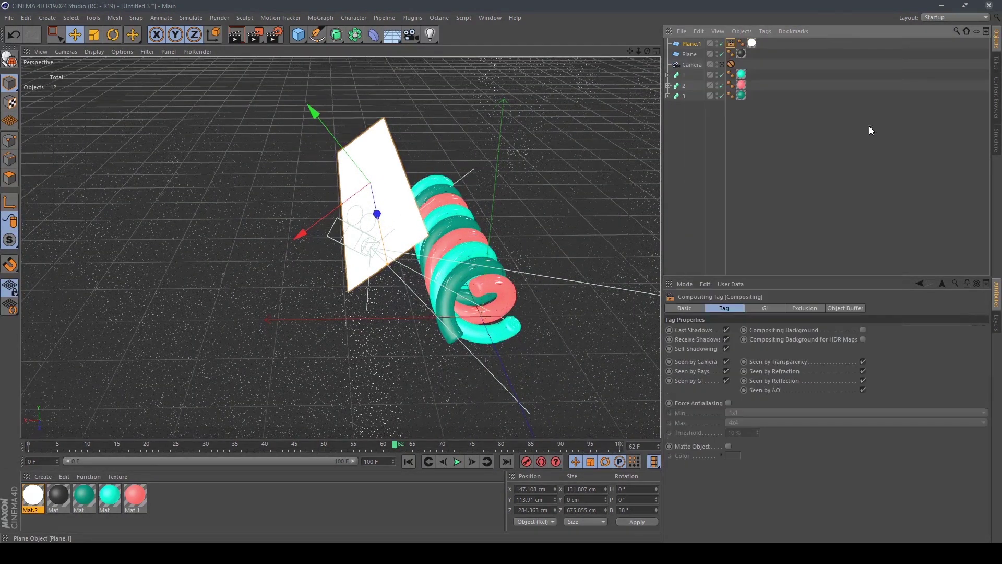
click(726, 362)
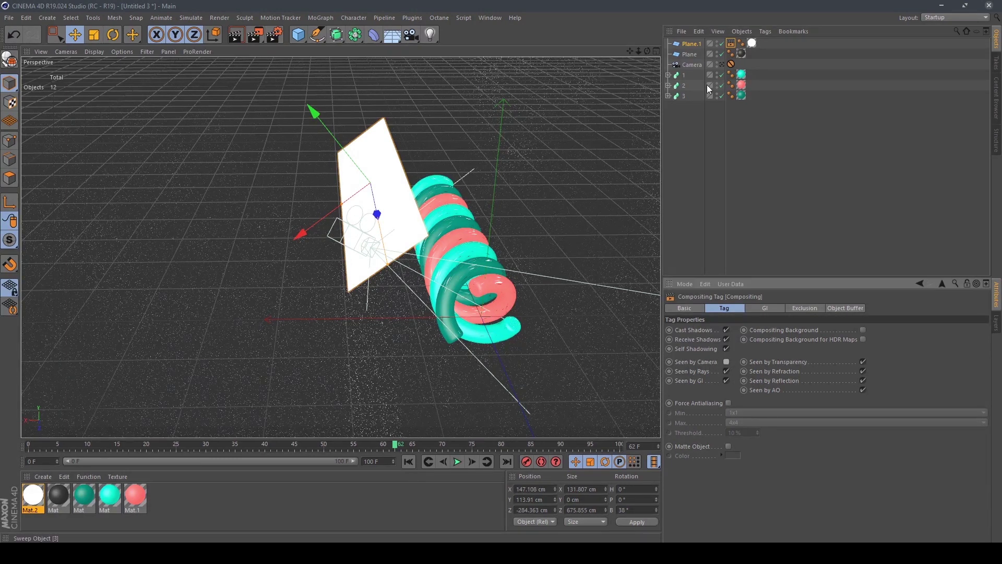
- Raise the plane to about X 266, Y 266 cm and view through the scene camera
click(723, 65)
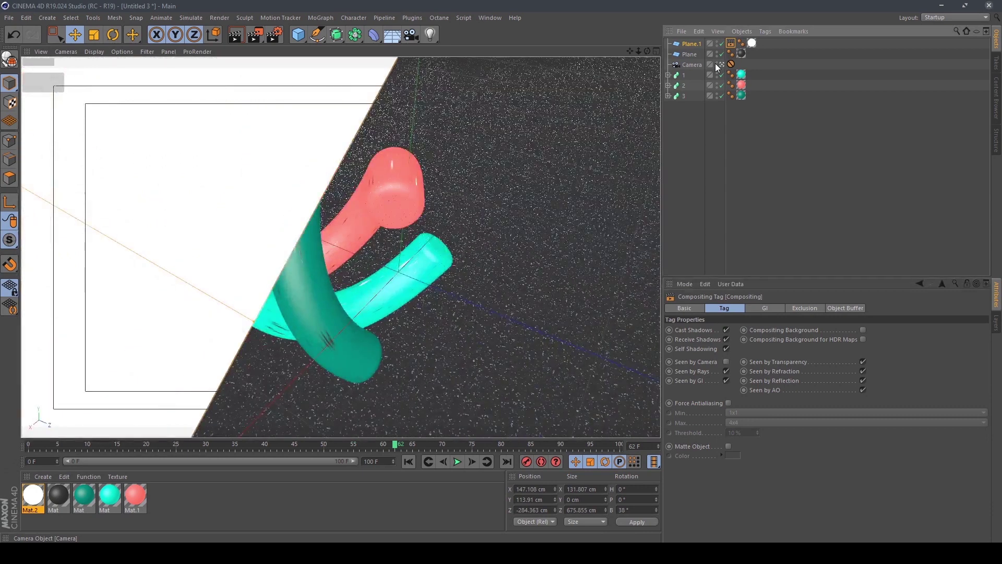
click(716, 64)
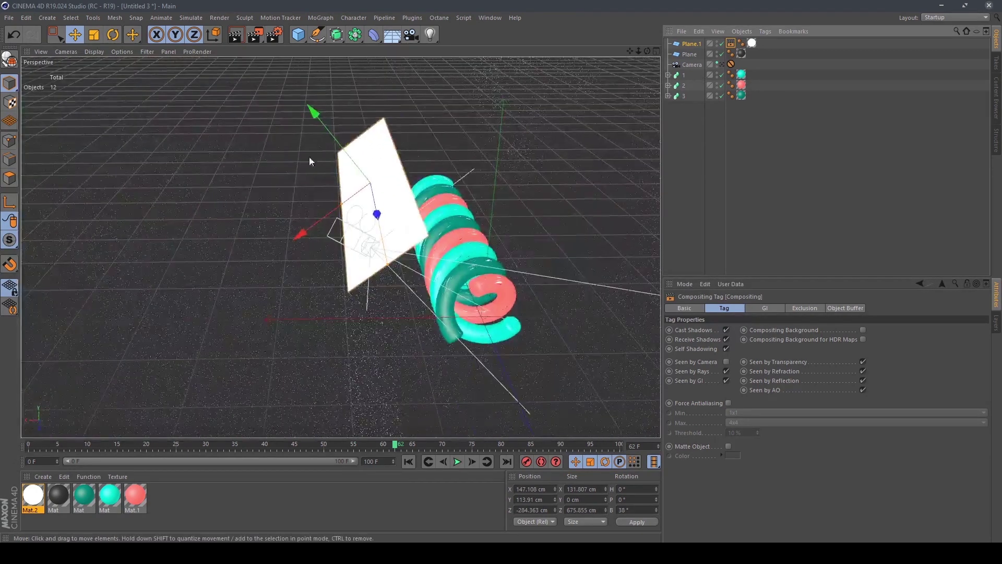
drag(358, 172, 257, 110)
click(719, 64)
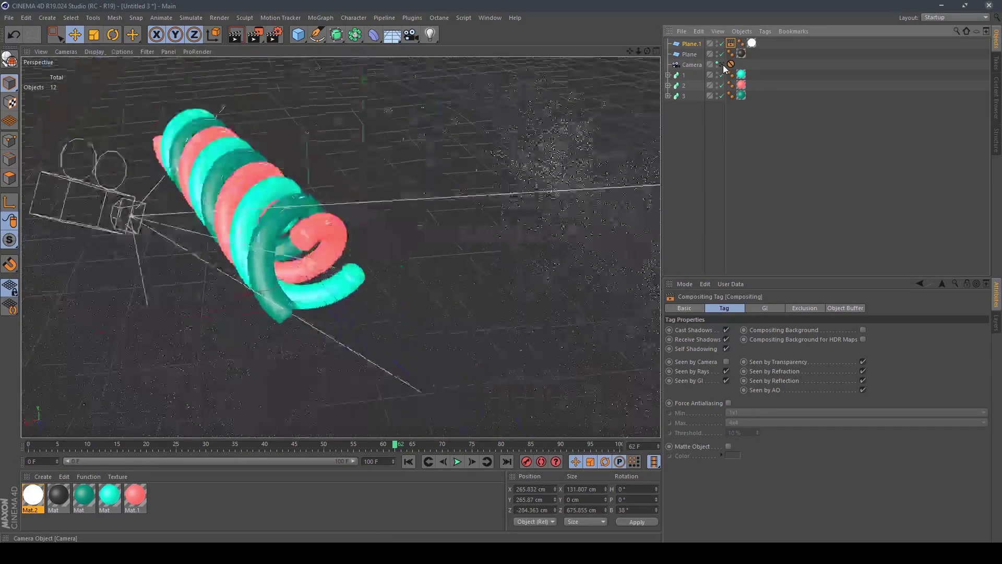
- Render a preview, then stretch the white plane to about 1311 cm and raise it higher
click(237, 42)
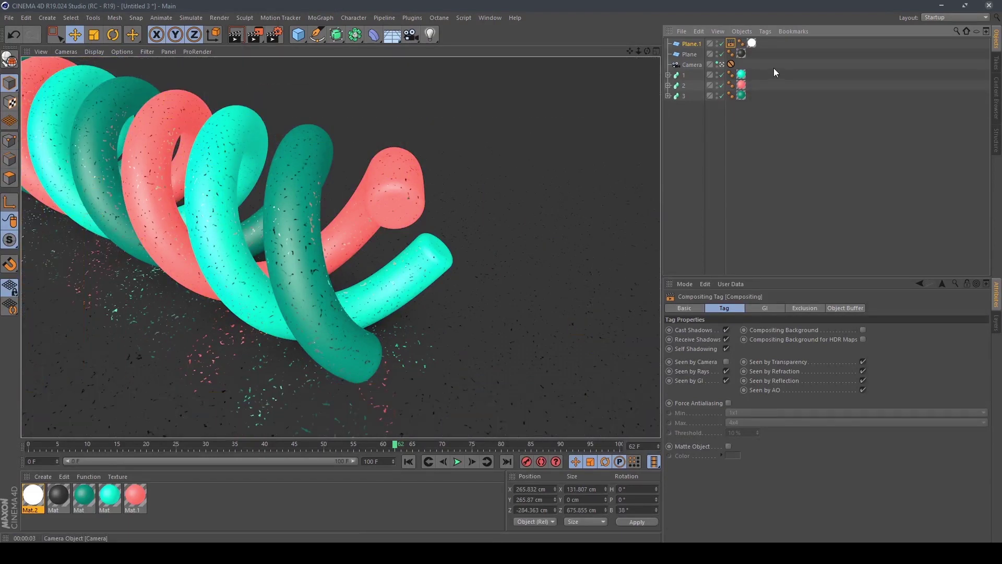
click(721, 64)
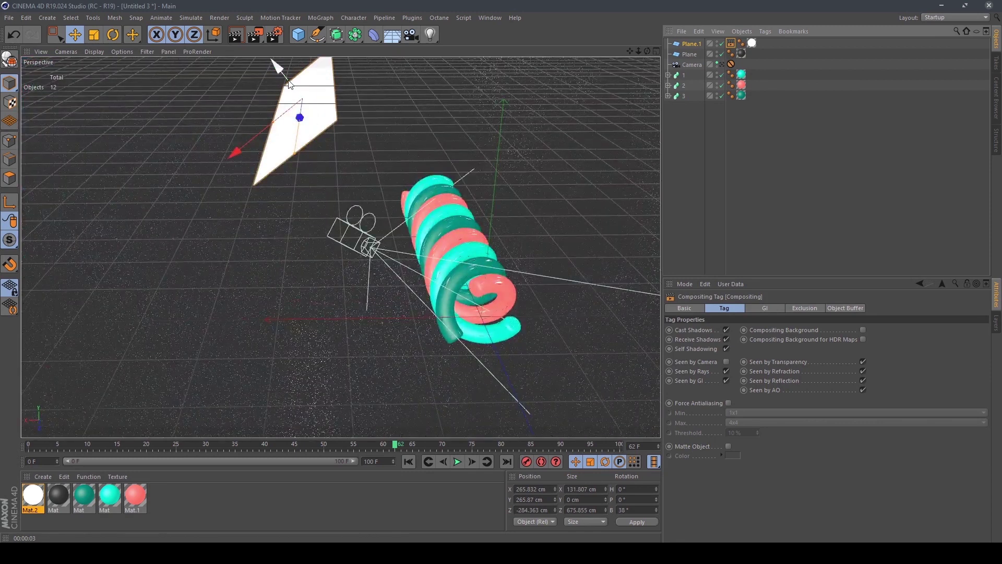
drag(300, 107, 322, 129)
drag(318, 182, 386, 317)
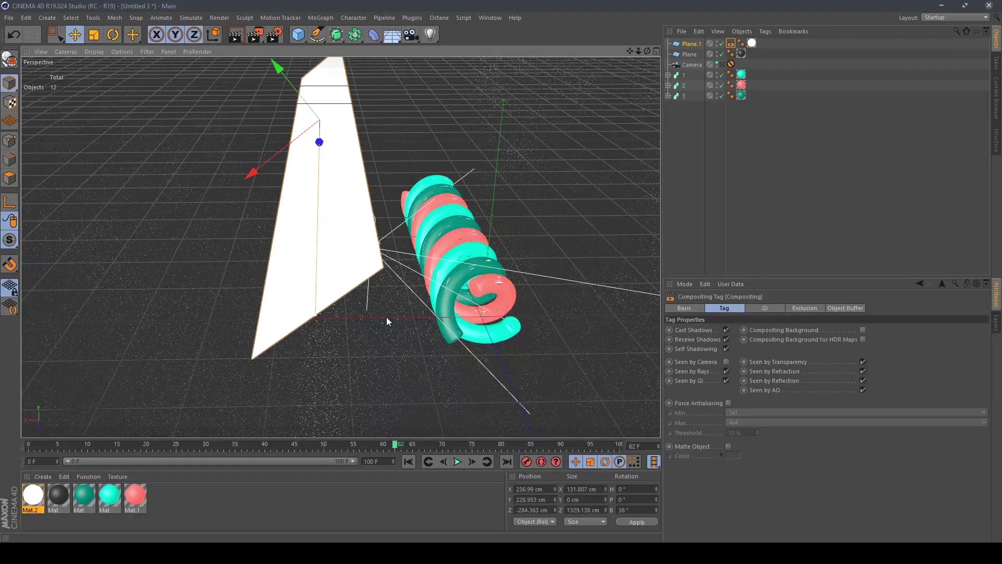
drag(275, 70, 273, 60)
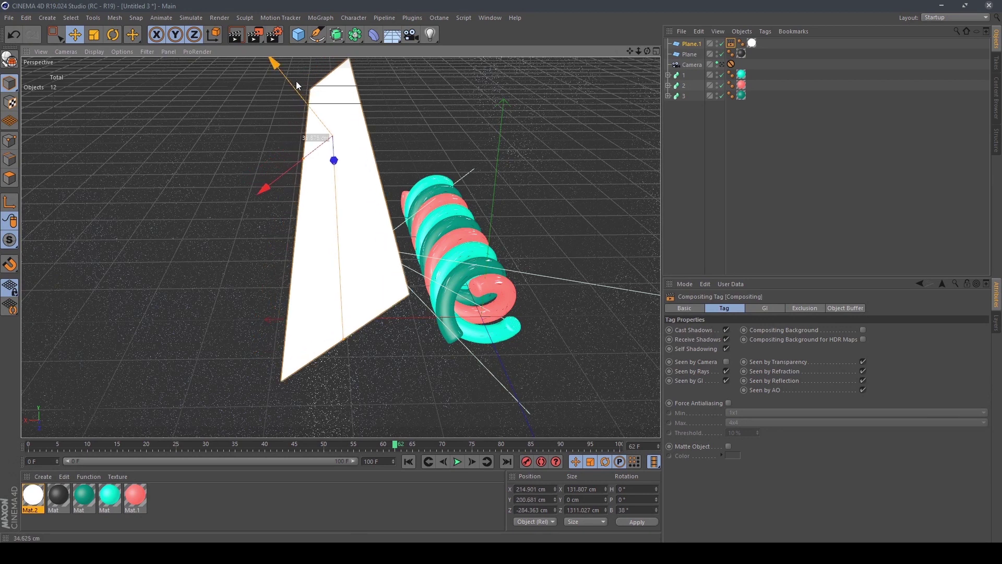
click(722, 64)
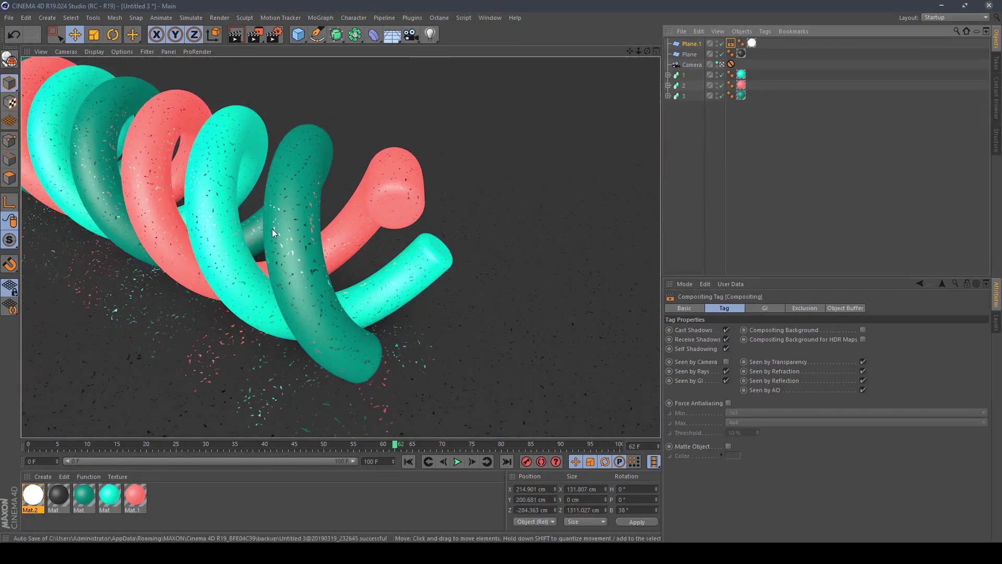
- Add Global Illumination with Light Mapping as secondary method, edit Gamma, and render a preview
click(273, 34)
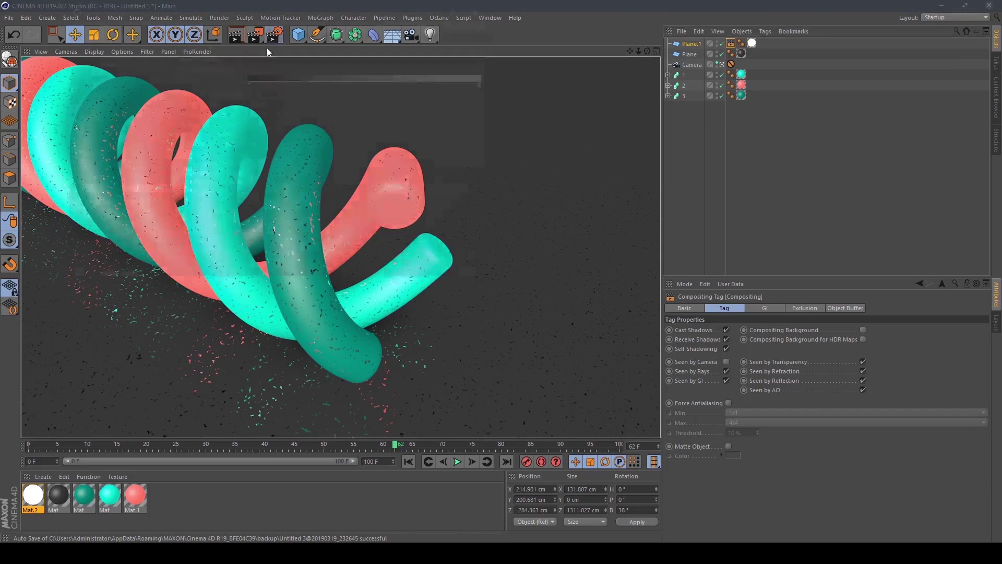
click(99, 193)
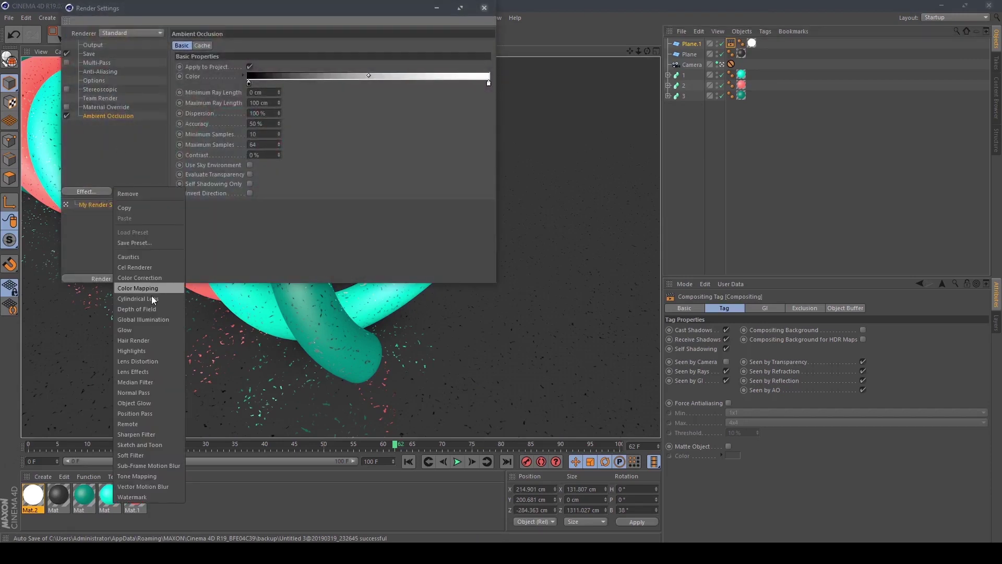
click(154, 319)
click(295, 90)
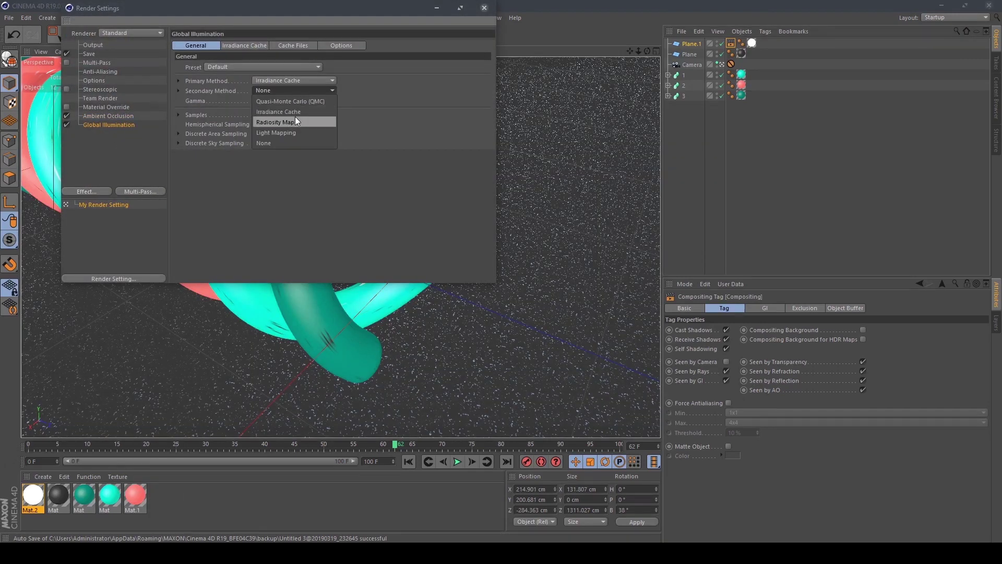
click(294, 119)
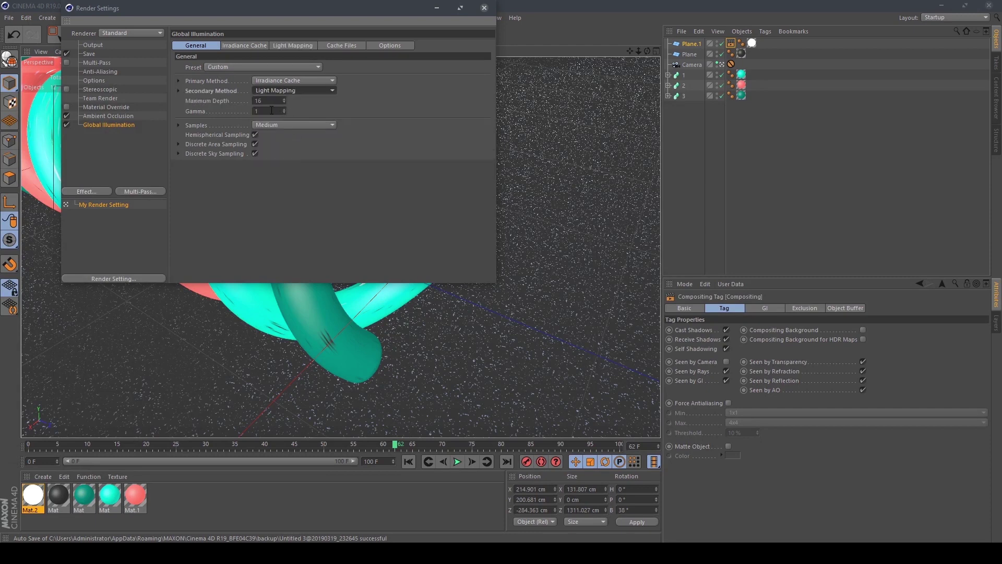
double_click(271, 110)
text(2.2)
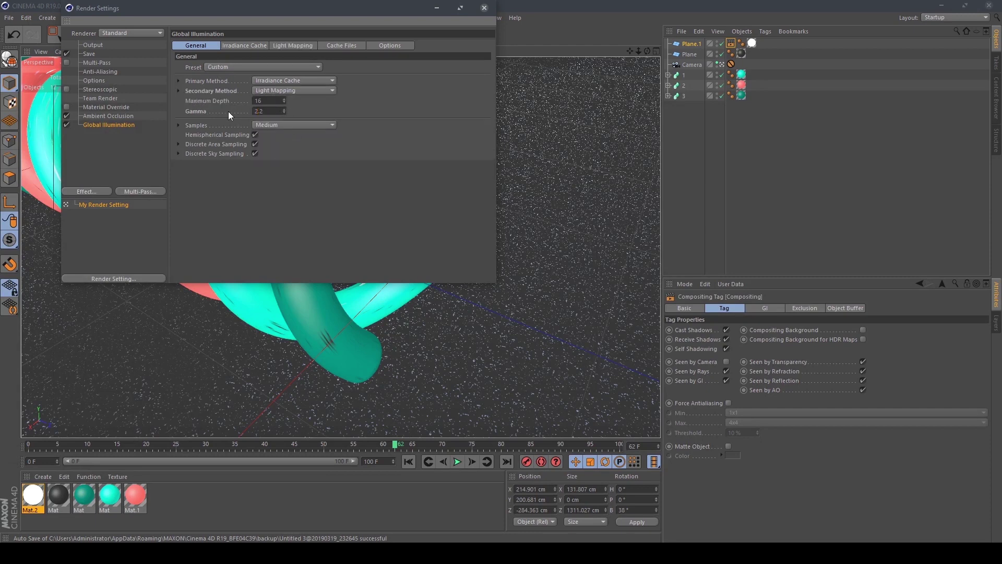
click(484, 7)
click(242, 34)
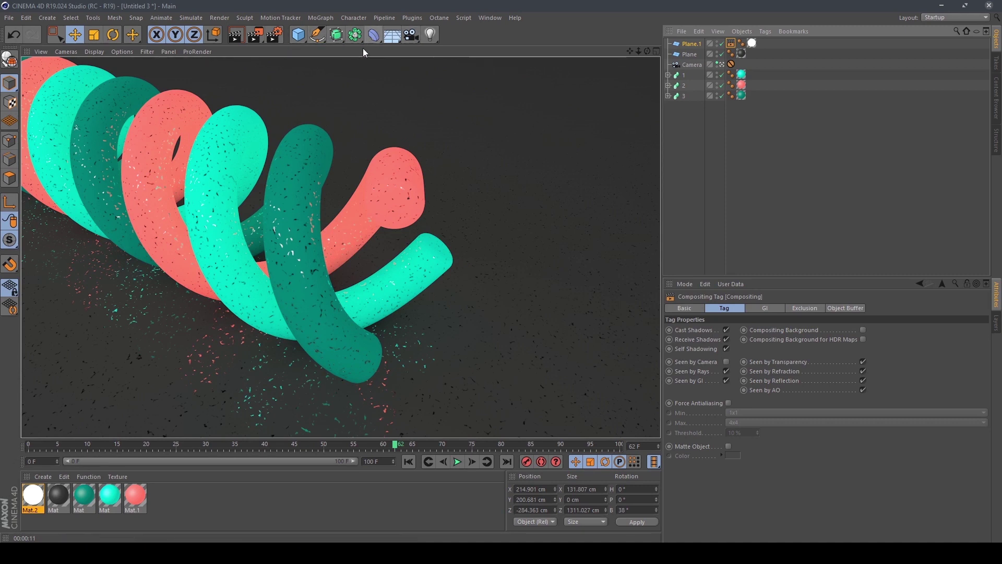
- Add a Sky object and create Mat.3 with only the Luminance channel enabled
click(392, 38)
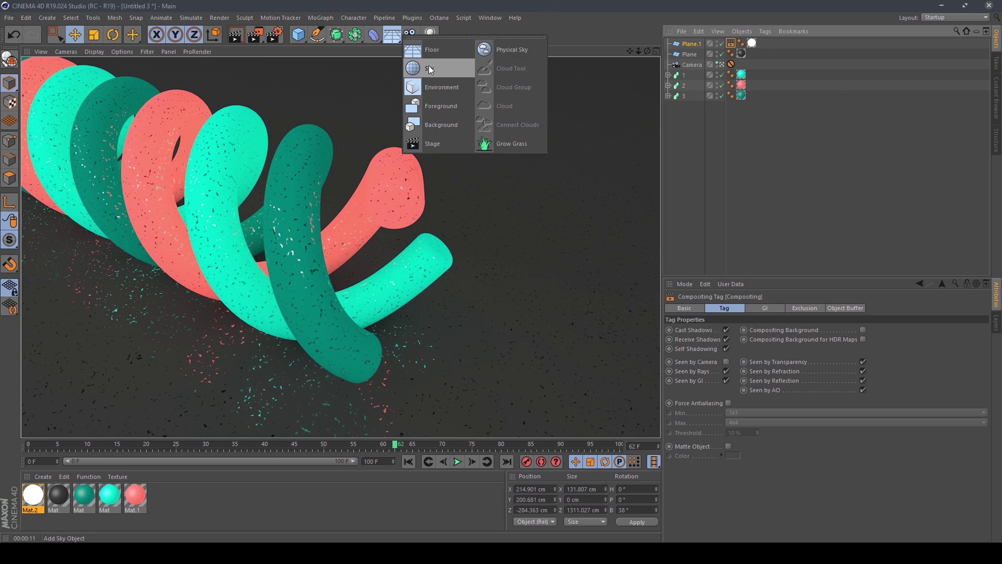
click(428, 67)
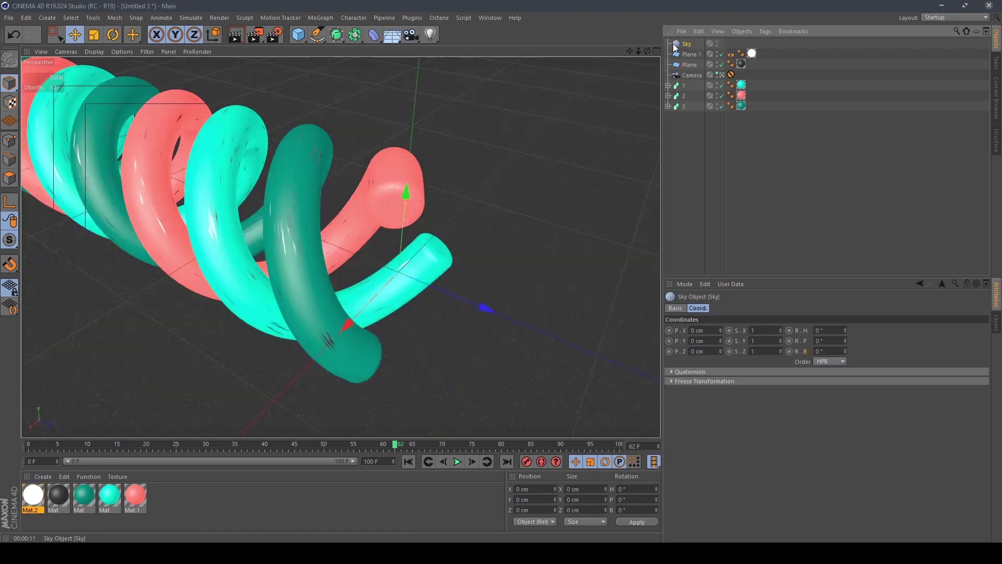
double_click(223, 514)
double_click(33, 495)
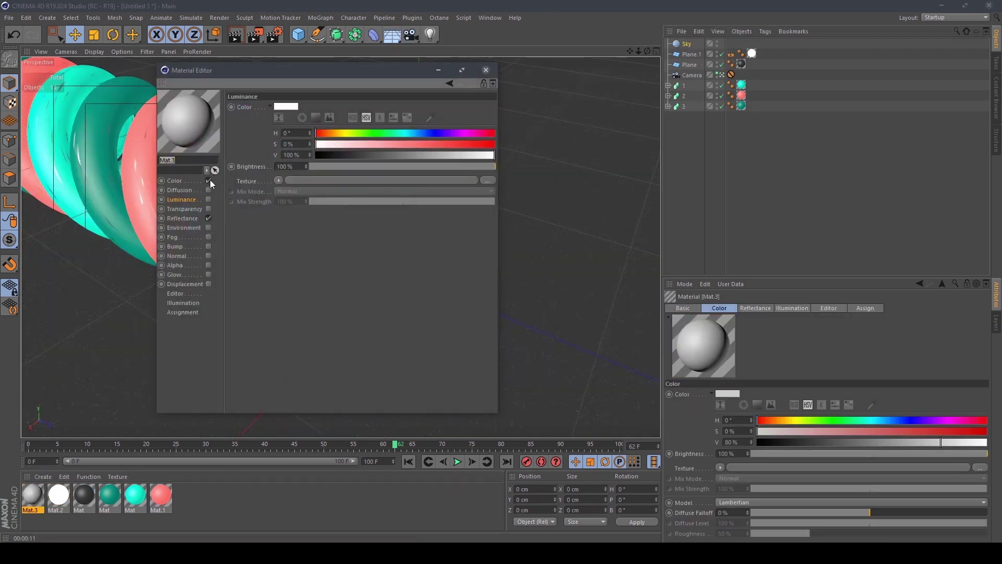
click(209, 181)
click(208, 218)
click(208, 199)
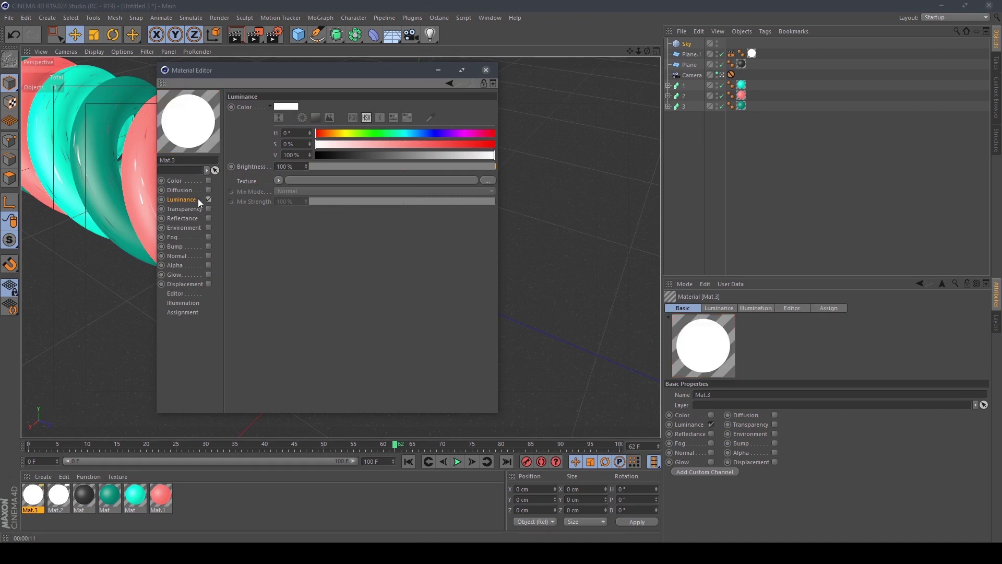
- Load index.jpg as the luminance texture without copying it, and apply Mat.3 to the Sky
click(487, 180)
scroll(496, 182, down, 2)
scroll(510, 184, down, 2)
scroll(522, 187, down, 2)
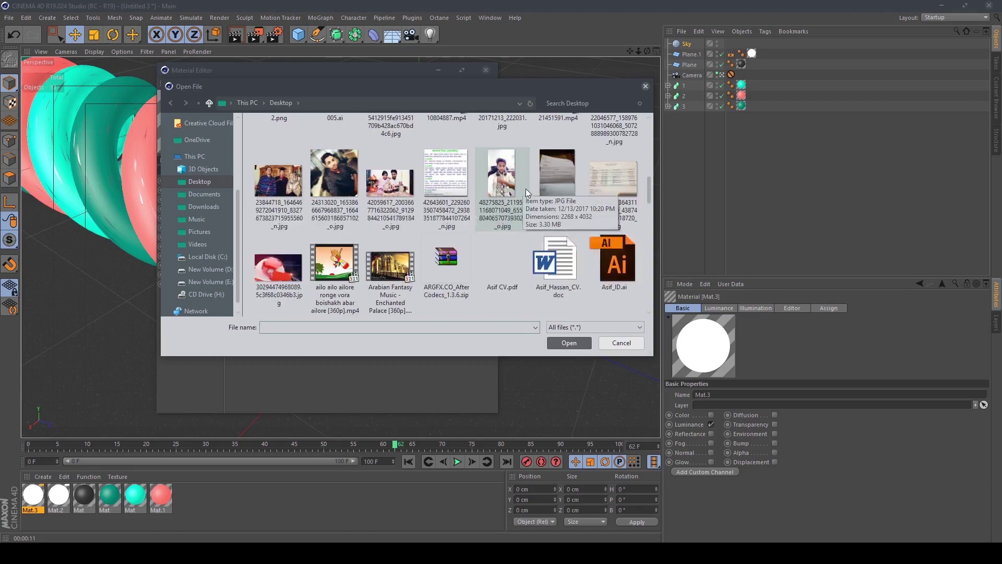
scroll(541, 197, down, 2)
scroll(597, 208, down, 2)
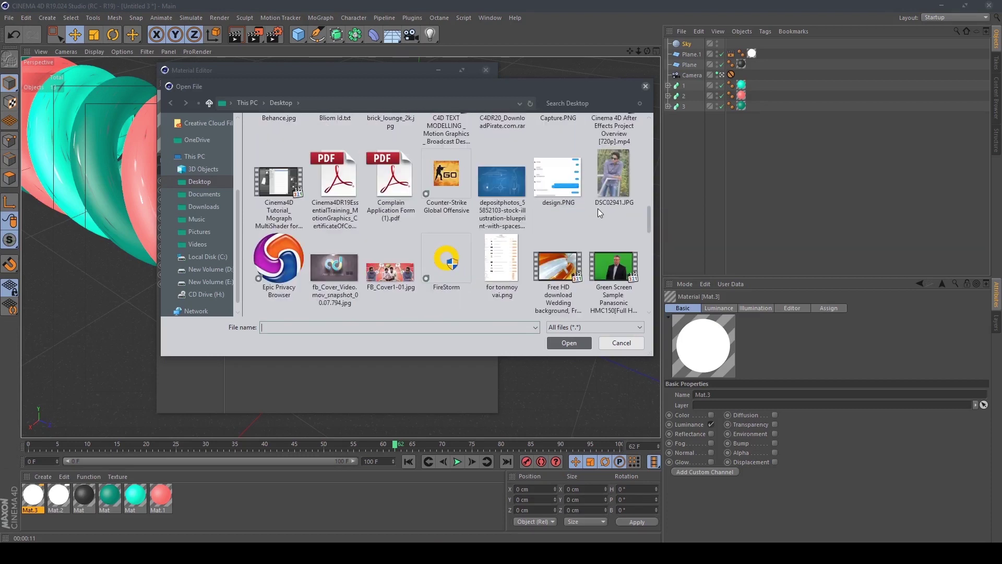
scroll(598, 208, down, 1)
click(451, 274)
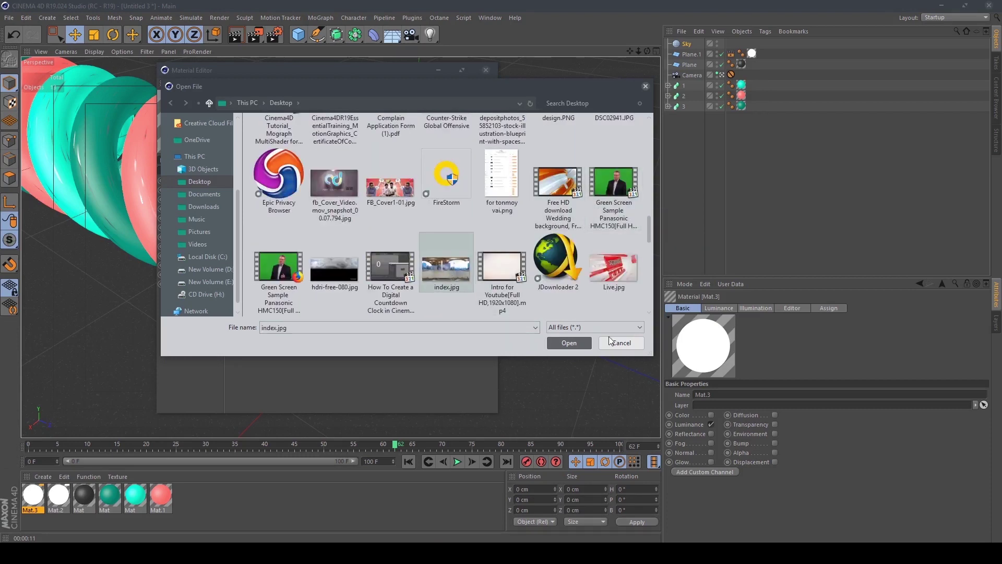
click(575, 342)
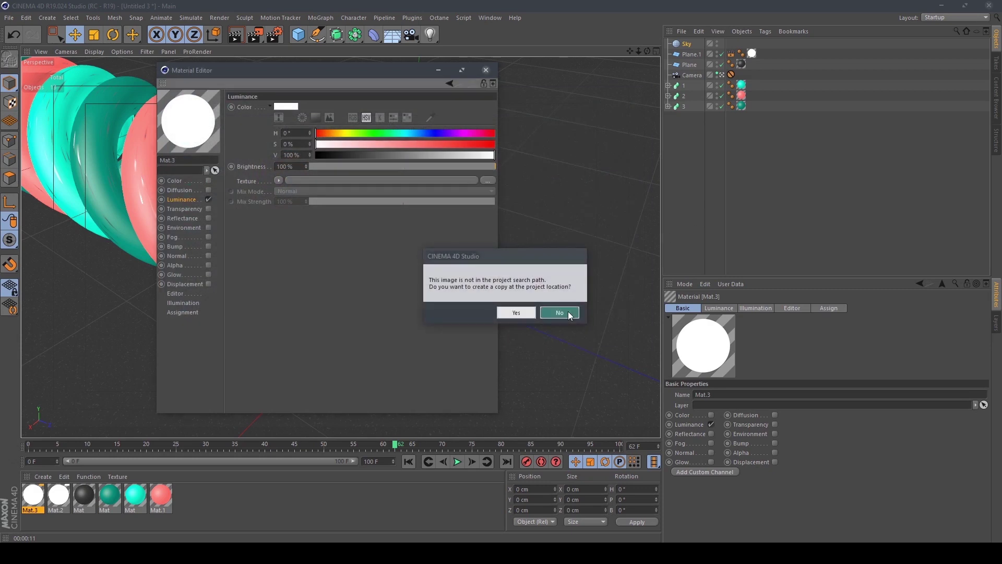
click(559, 312)
click(485, 70)
drag(34, 495, 688, 46)
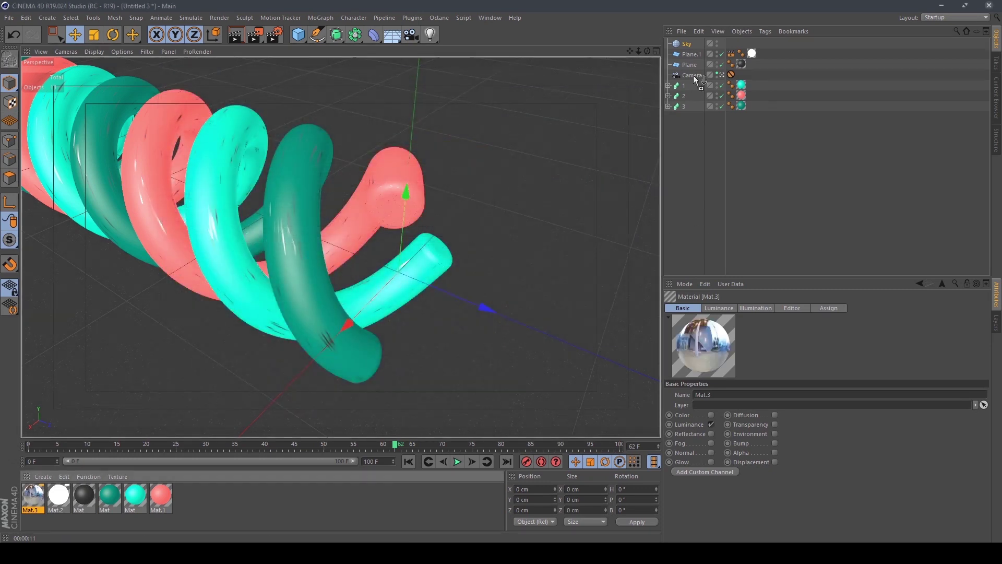
- Give the Sky a Compositing tag with Seen by Camera off, then render the view
right_click(681, 44)
mouse_move(717, 51)
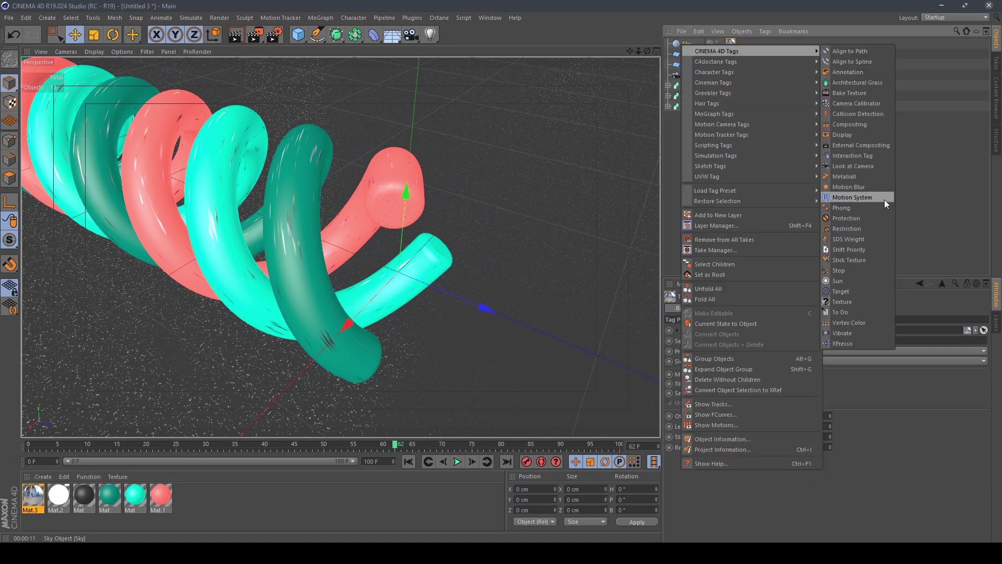
click(851, 124)
click(727, 362)
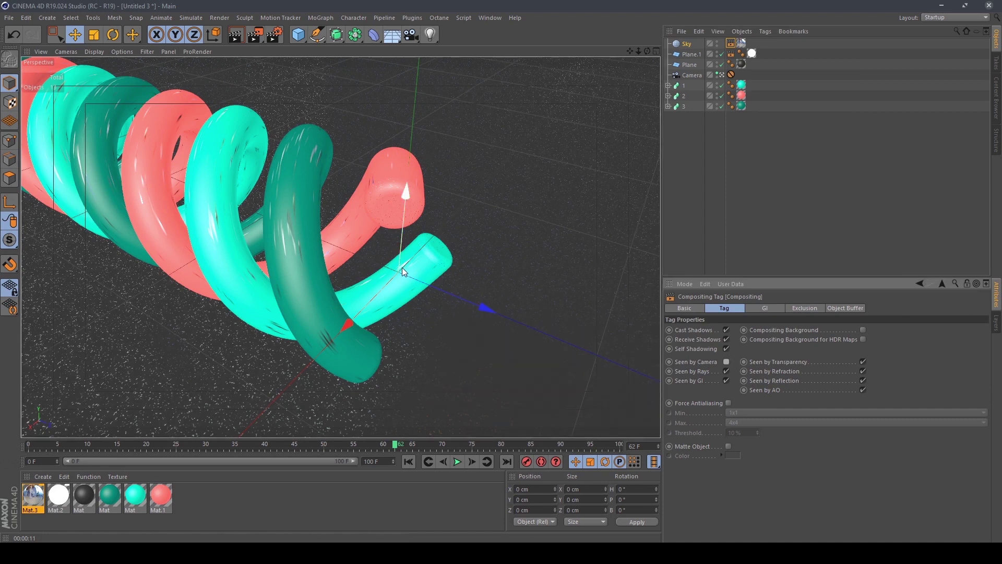
key(ctrl+r)
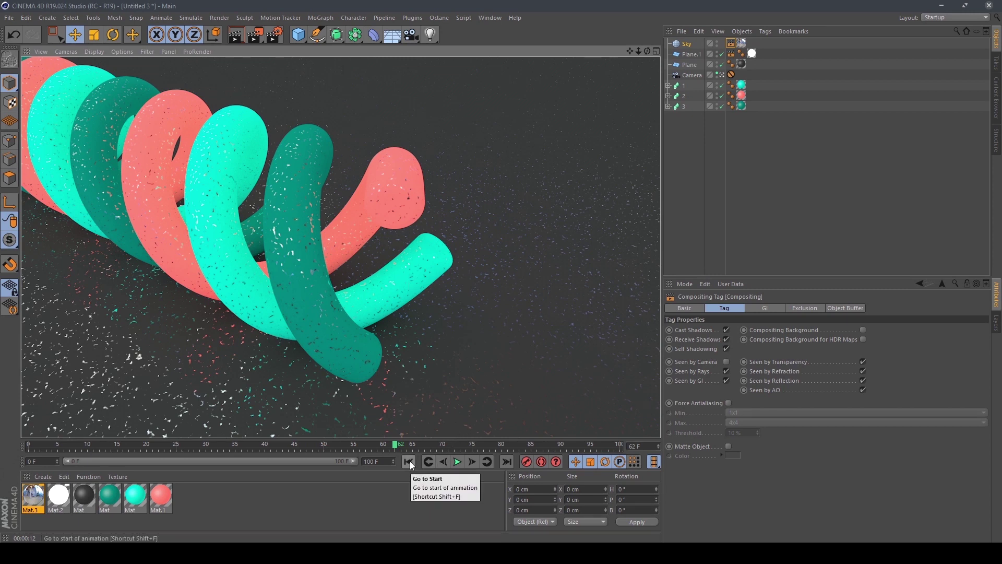
- Use the Physical renderer with Medium sampling quality and render a fresh preview
click(274, 37)
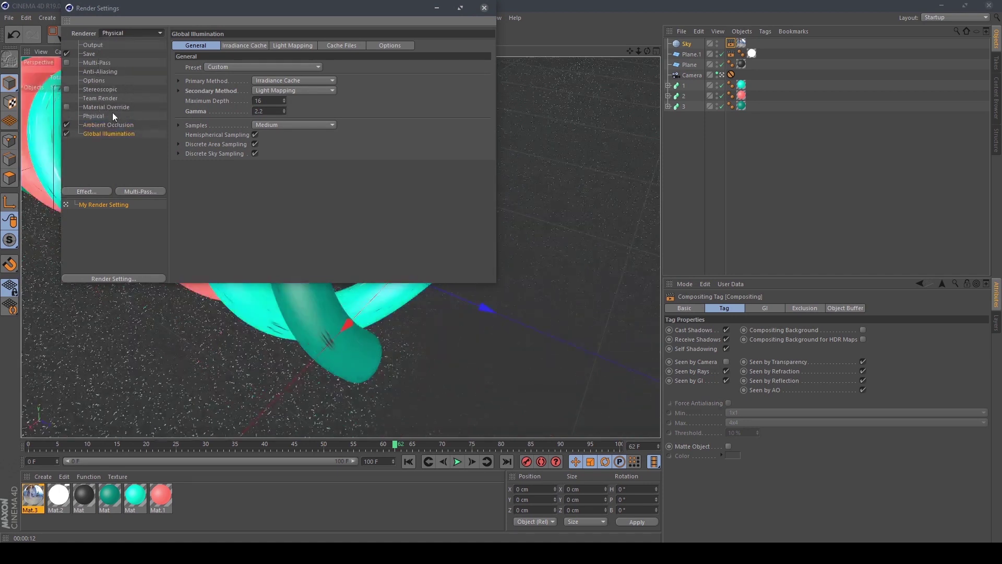
click(113, 116)
click(329, 134)
click(323, 168)
click(484, 8)
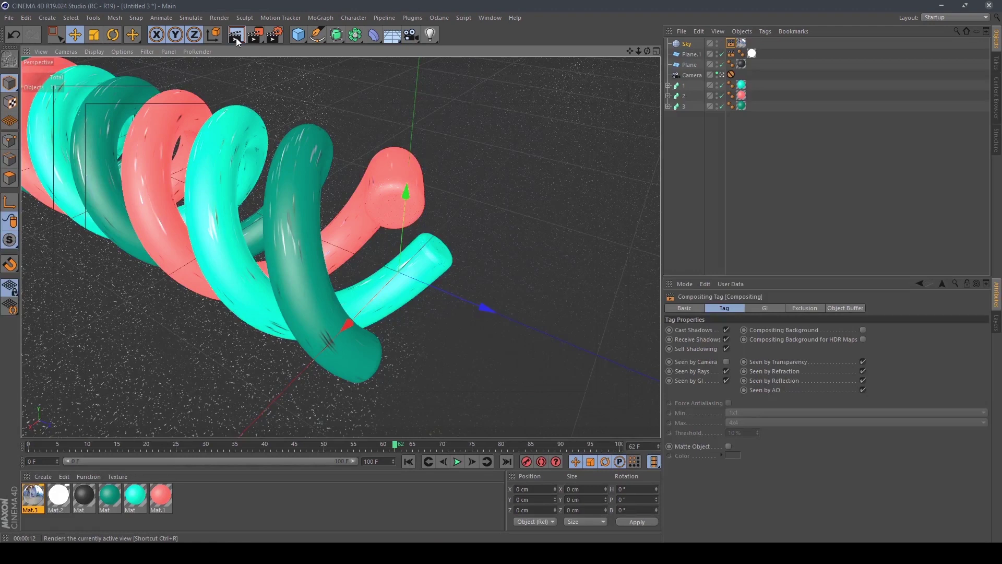
click(234, 40)
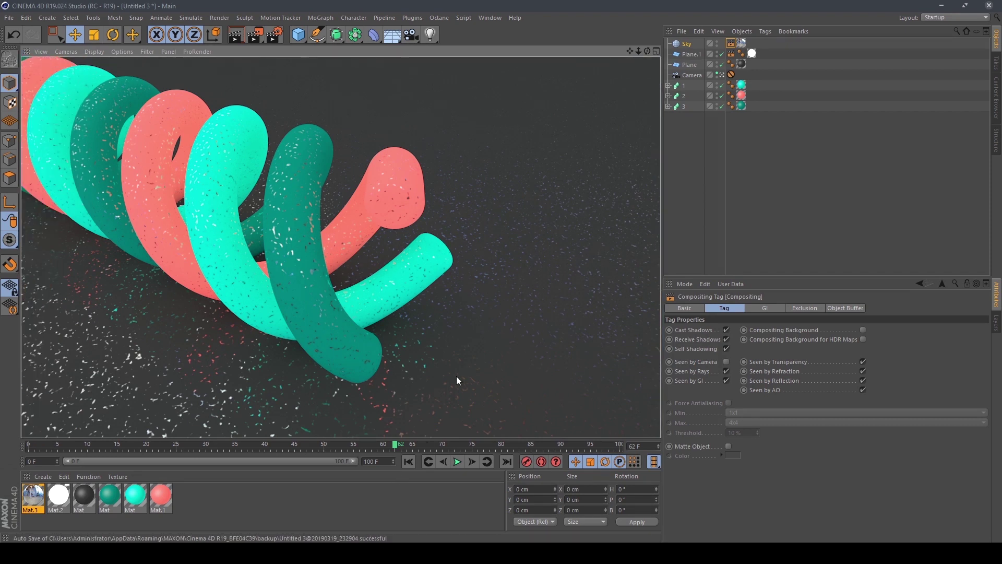
- Play the helix animation from the start and stop it
click(411, 464)
click(458, 464)
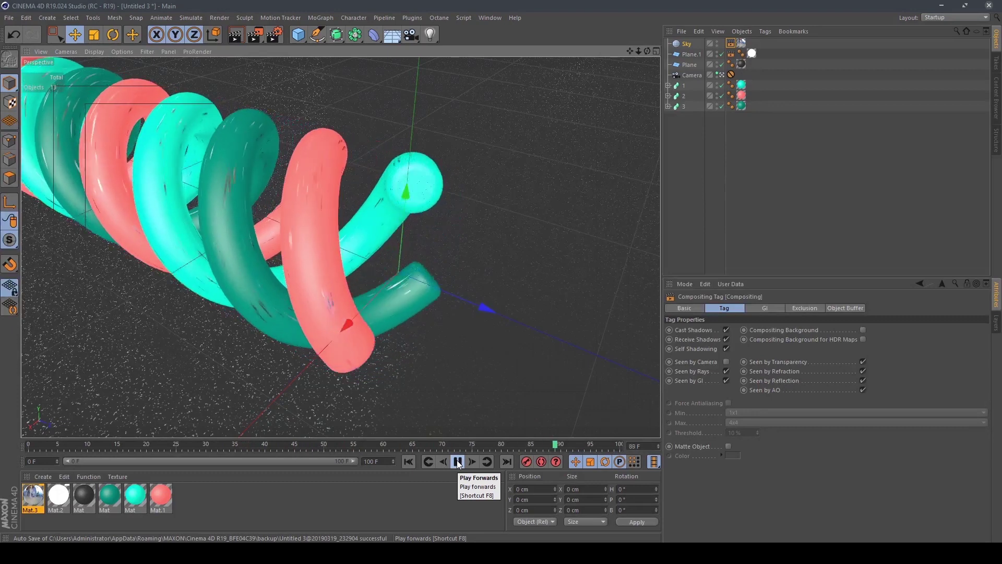
click(458, 463)
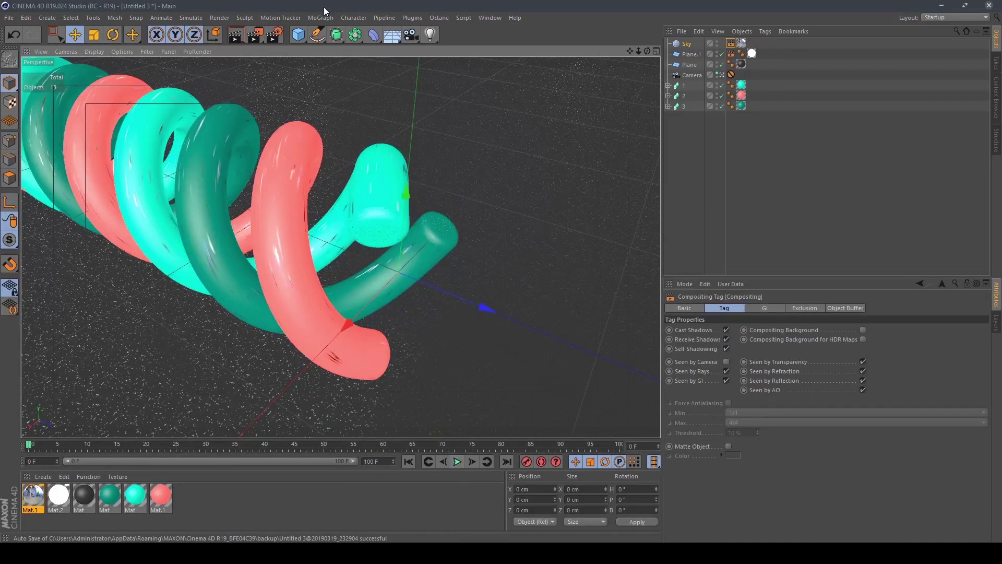
- Set the render output resolution to 1920 x 1080
click(275, 35)
click(94, 46)
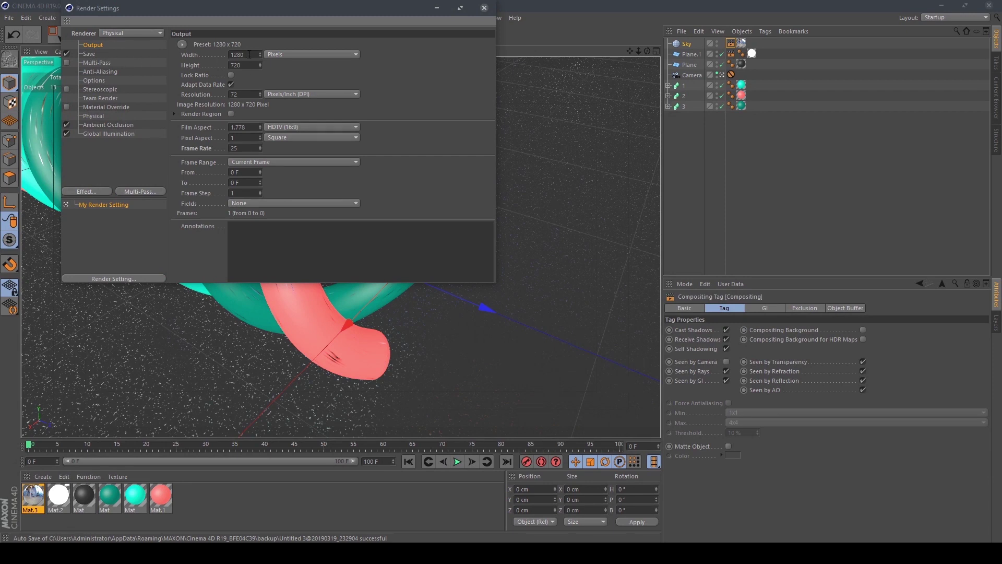
text(1920)
key(Return)
key(Tab)
text(1080)
key(Return)
- Set the frame range to All Frames (0-100) and the save format to PNG
click(235, 162)
click(259, 194)
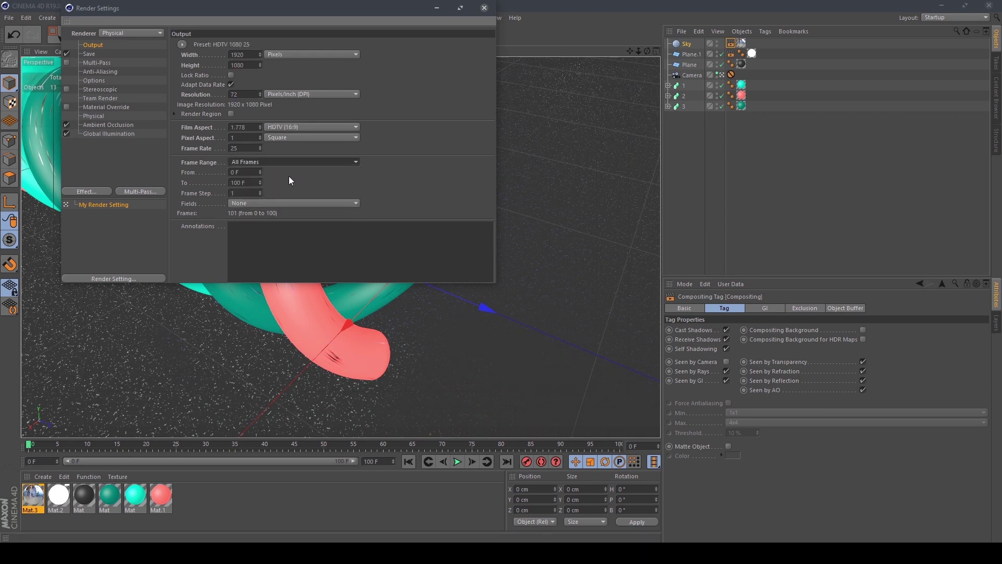
click(88, 54)
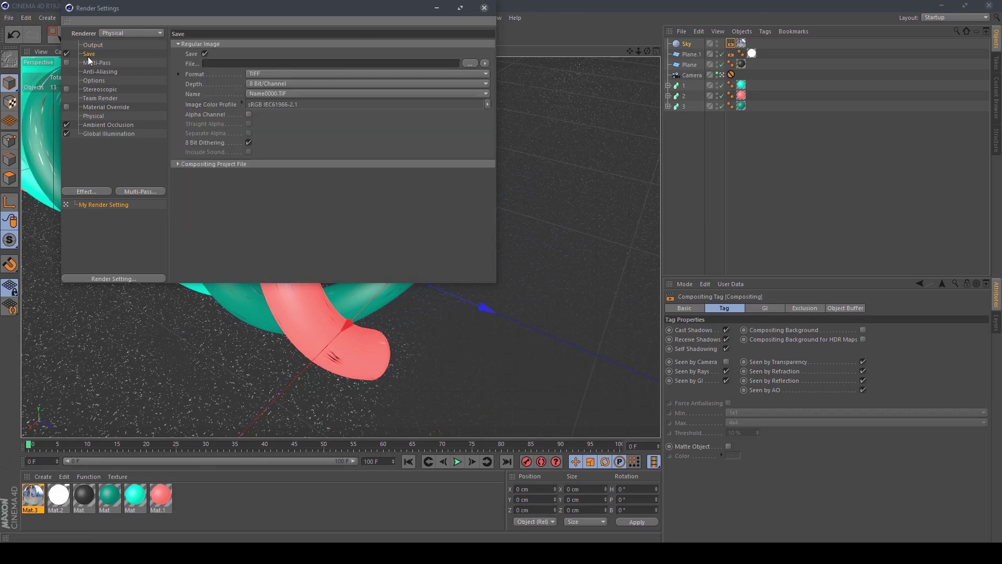
click(268, 74)
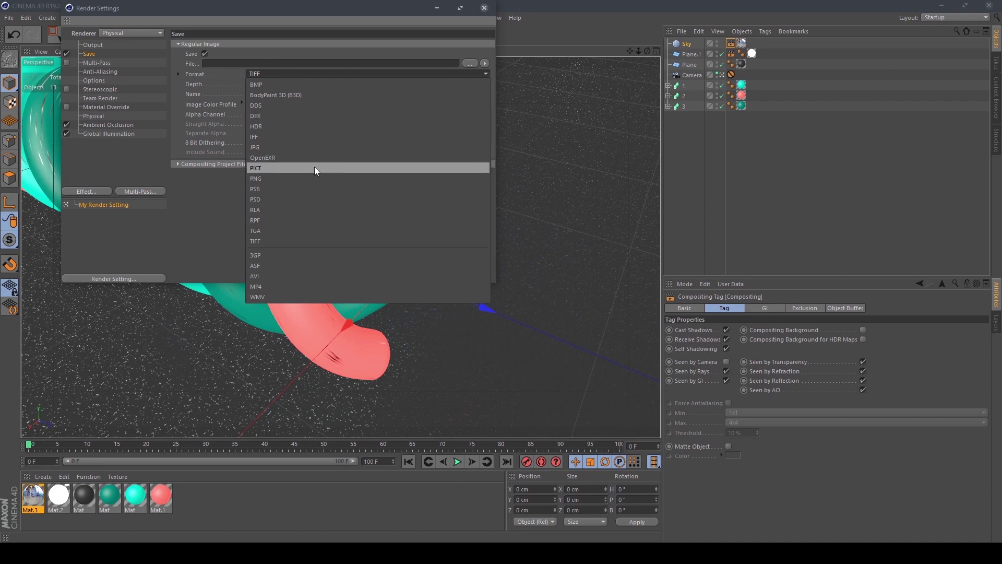
click(273, 178)
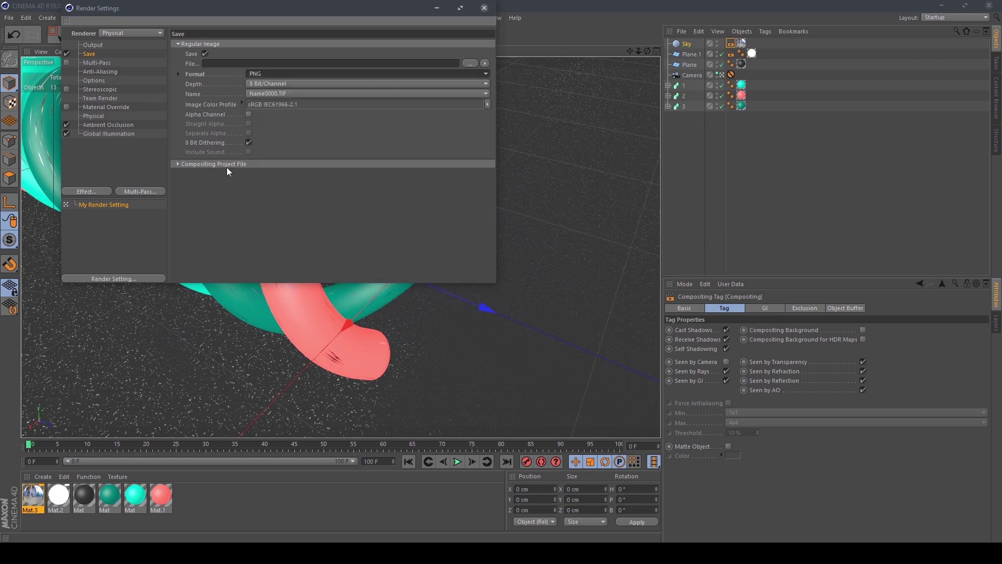
click(484, 8)
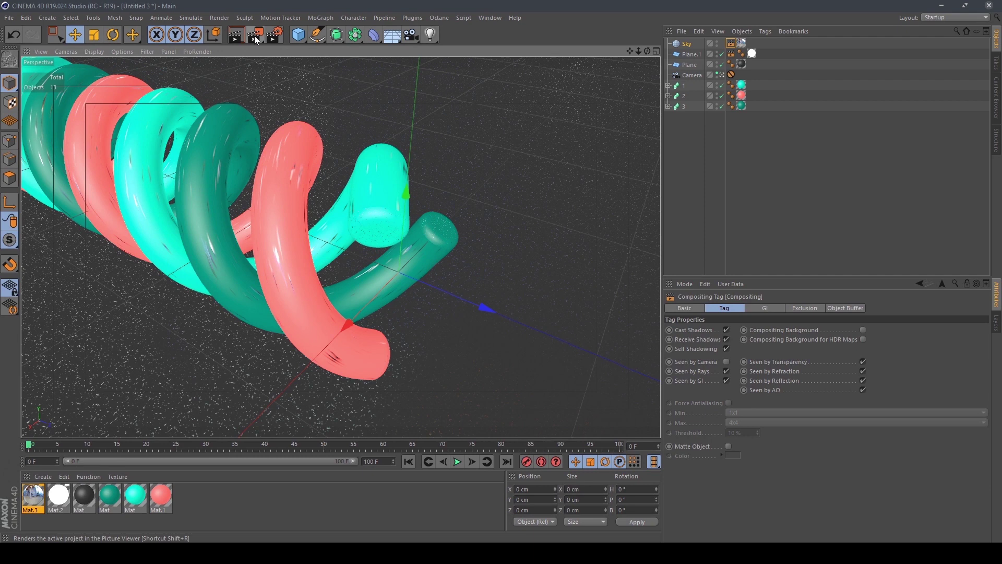